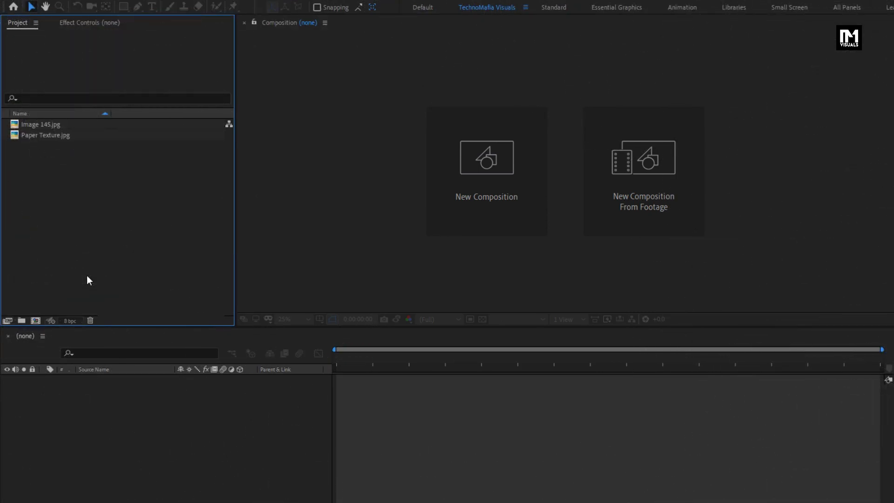
pyautogui.click(52, 129)
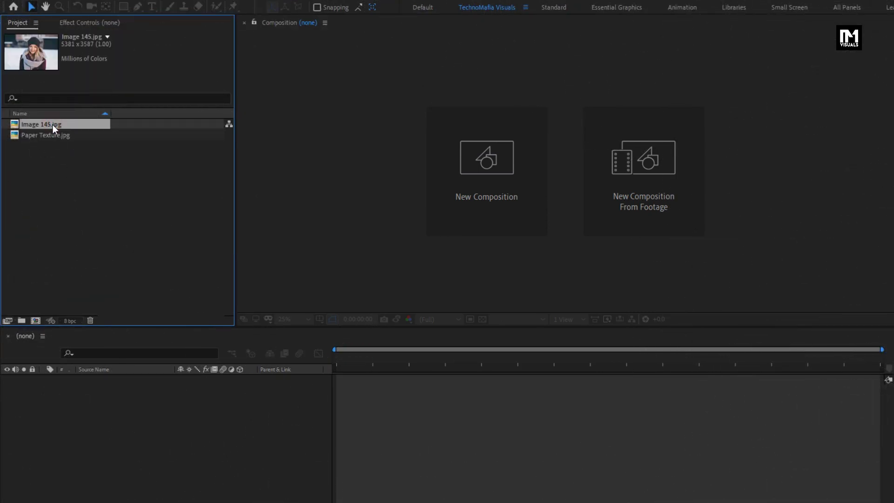
pyautogui.click(54, 135)
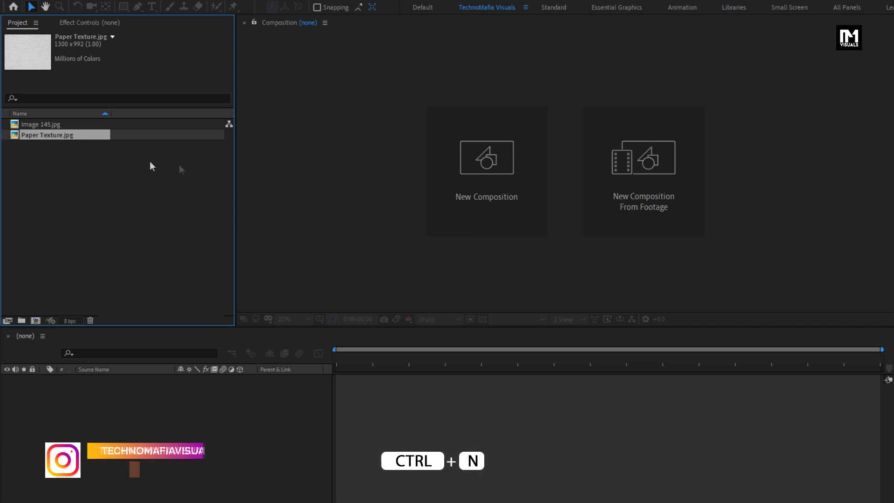
# Create a new composition named 'Scribble' with its duration changed to 4 seconds.
pyautogui.click(452, 170)
pyautogui.write('S')
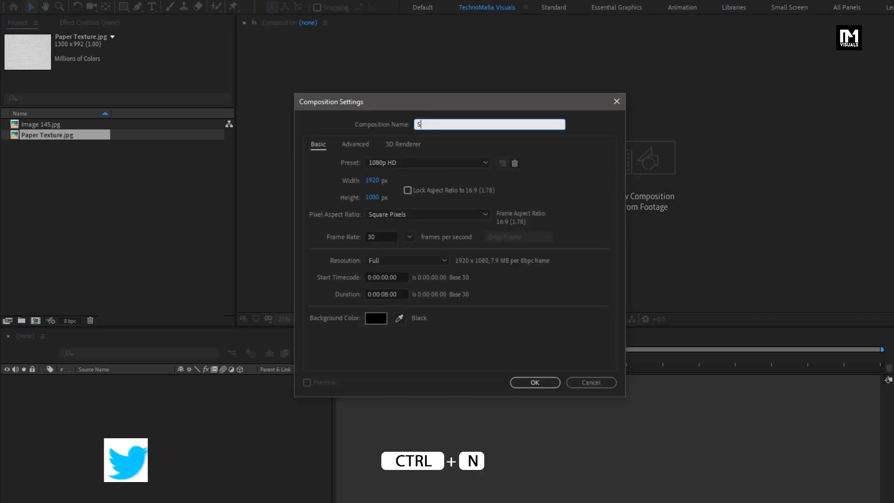
pyautogui.write('cribble')
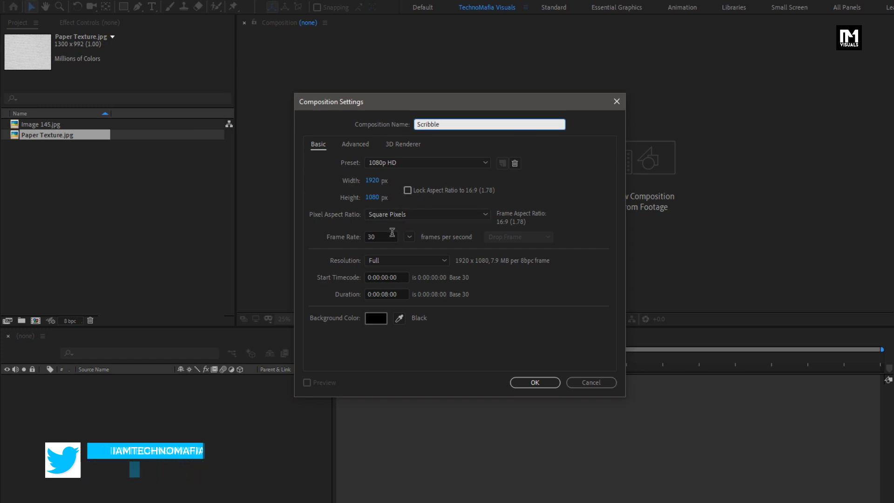
pyautogui.click(387, 293)
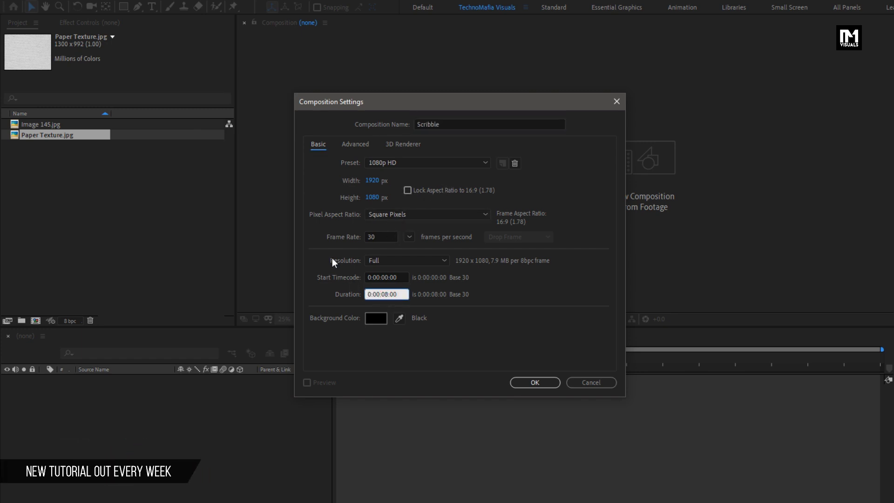
pyautogui.press('BackSpace')
pyautogui.write('4')
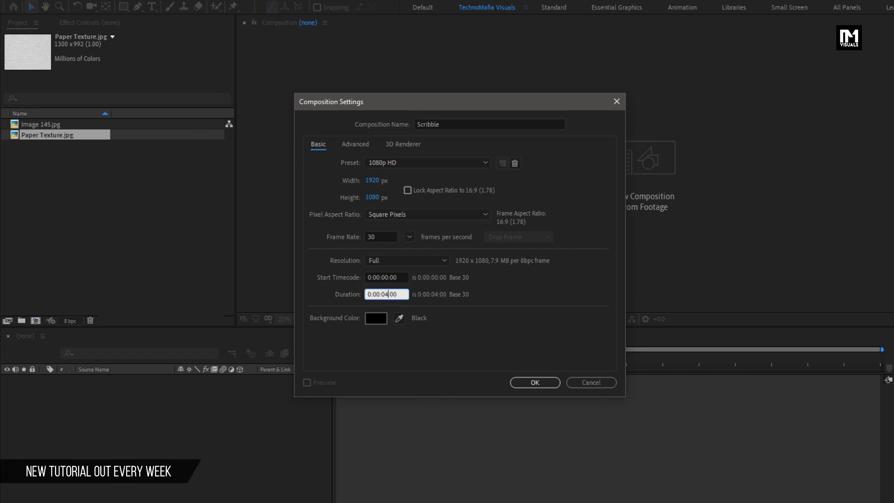
pyautogui.click(543, 381)
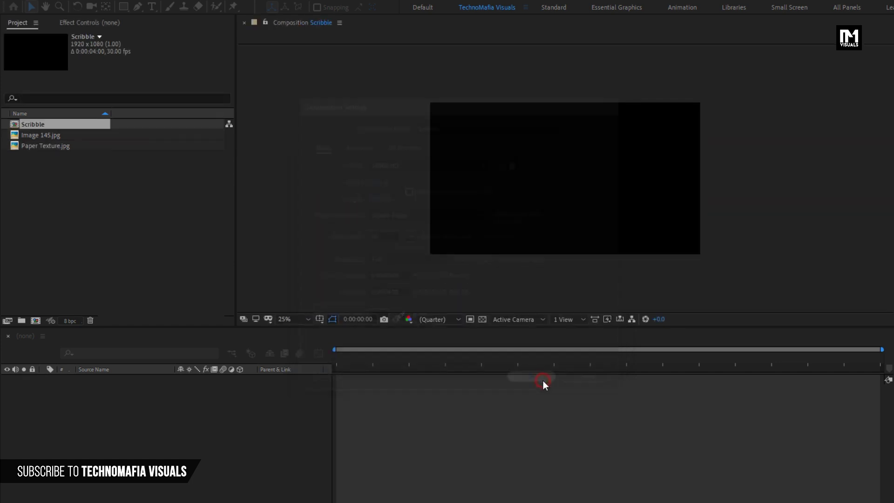
# Fit the viewer to the frame and add a white solid named Scribble_Layer.
pyautogui.click(297, 322)
pyautogui.click(301, 344)
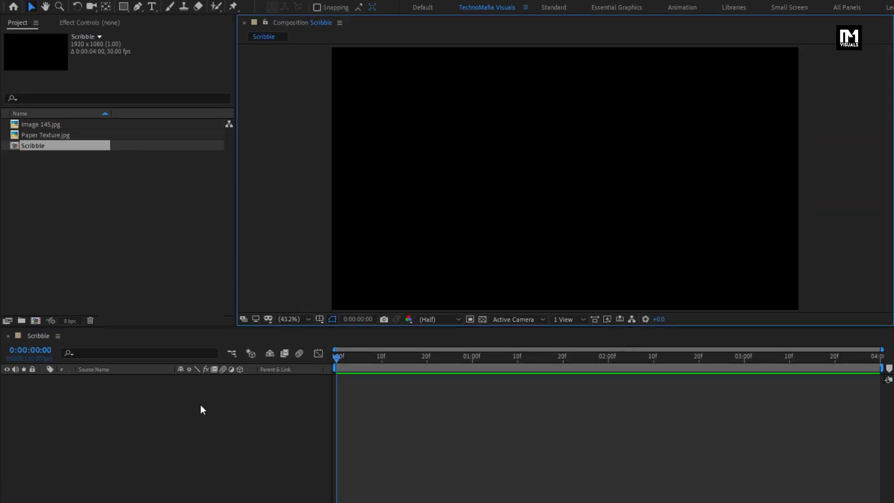
pyautogui.rightClick(172, 407)
pyautogui.moveTo(218, 414)
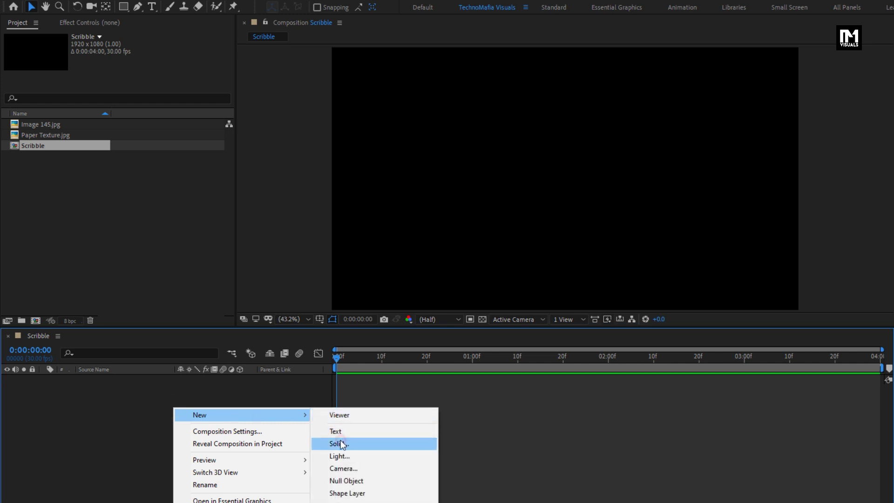
pyautogui.click(340, 443)
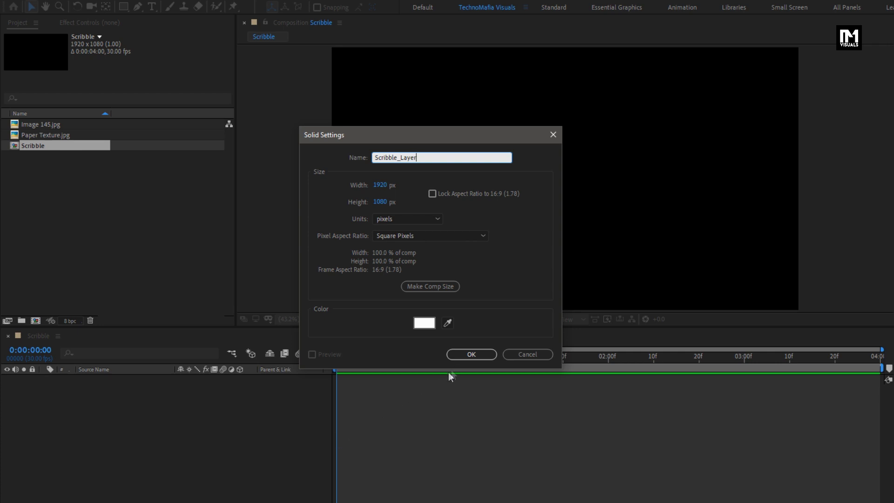
pyautogui.click(462, 356)
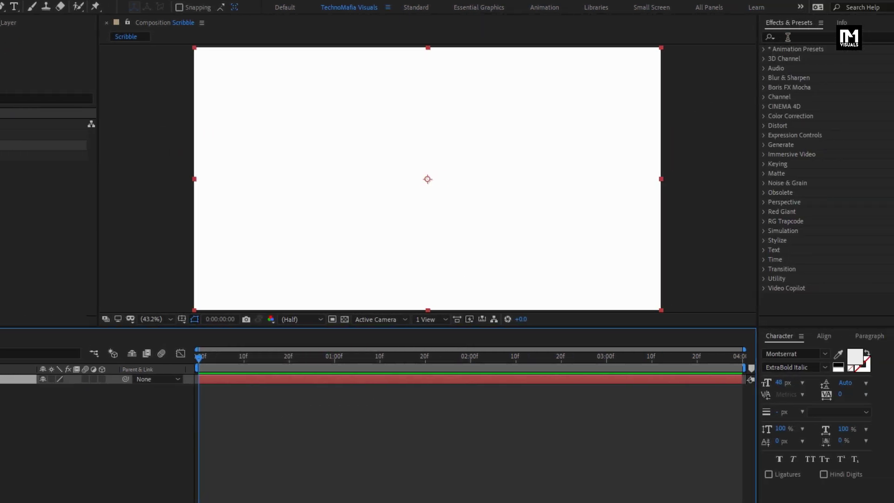
# Drop the Scribble effect onto Scribble_Layer and add a full-frame rectangle mask.
pyautogui.click(788, 36)
pyautogui.write('scr')
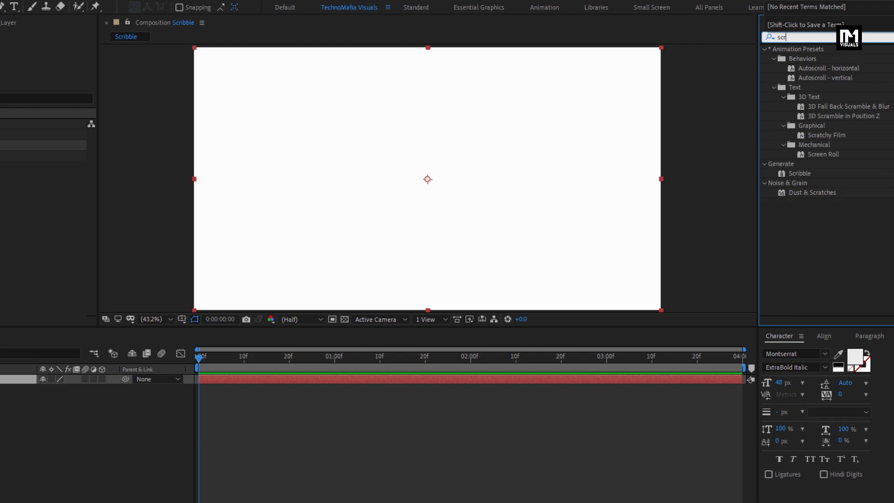
pyautogui.write('i')
pyautogui.moveTo(804, 64); pyautogui.dragTo(453, 192)
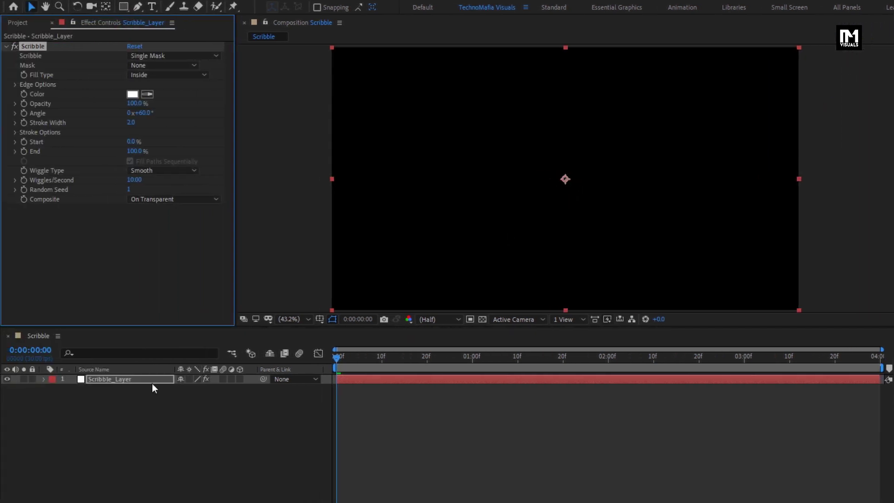
pyautogui.click(125, 379)
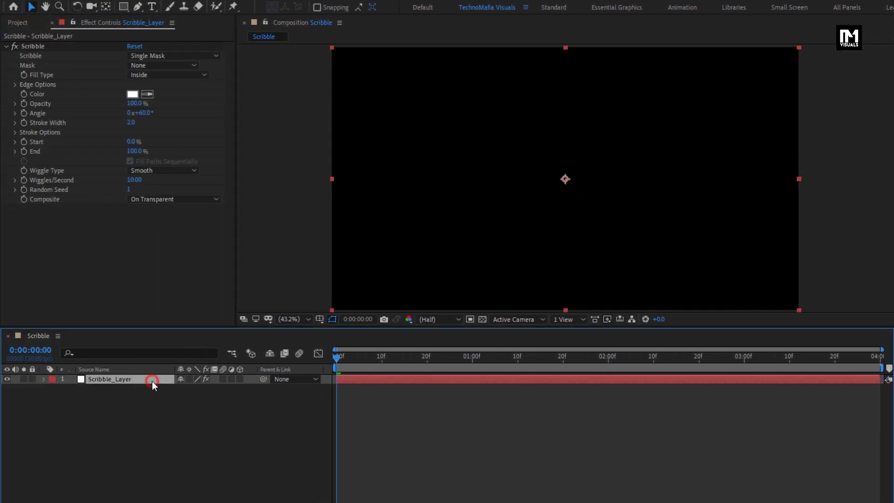
pyautogui.doubleClick(123, 7)
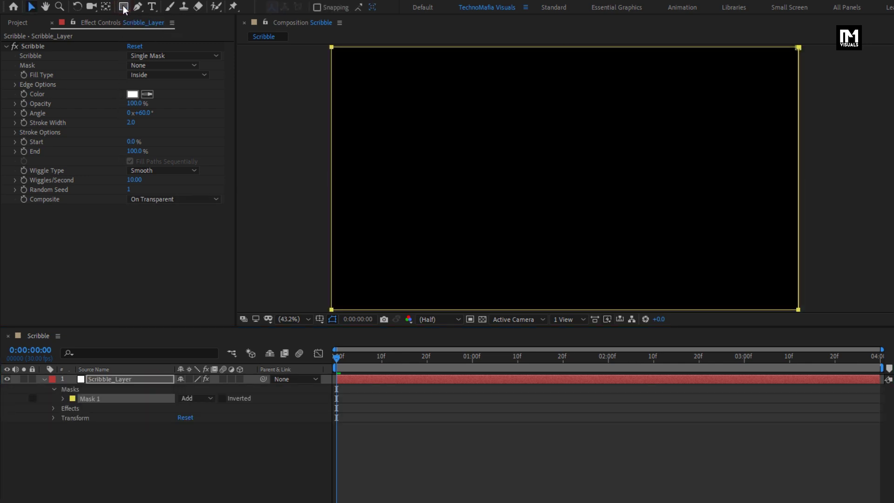
# Set the Scribble effect to follow All Masks at a -300° angle.
pyautogui.click(149, 56)
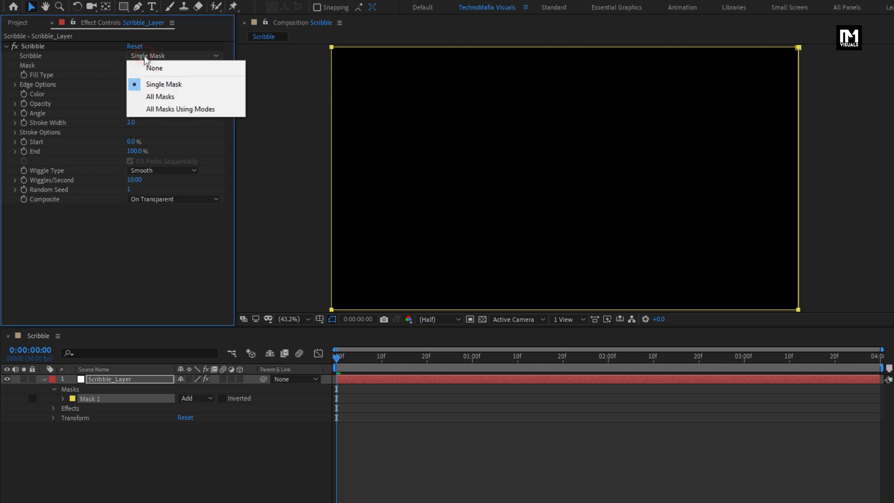
pyautogui.click(149, 94)
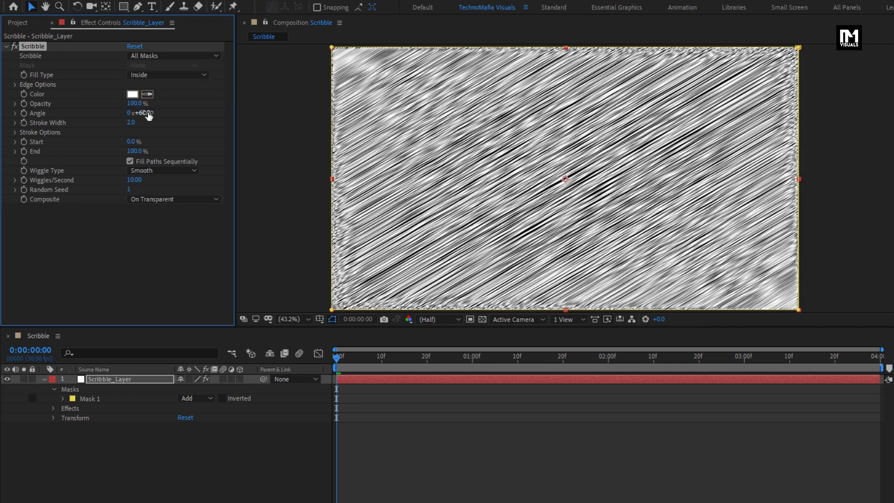
pyautogui.write('-300')
pyautogui.press('Return')
# Keyframe the scribble End from 0% at 0s to 100% at 2s.
pyautogui.click(609, 361)
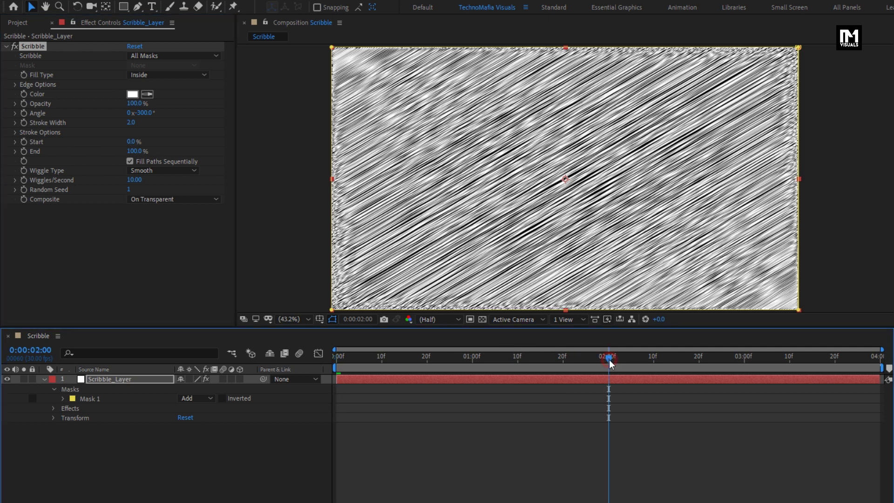
pyautogui.click(23, 152)
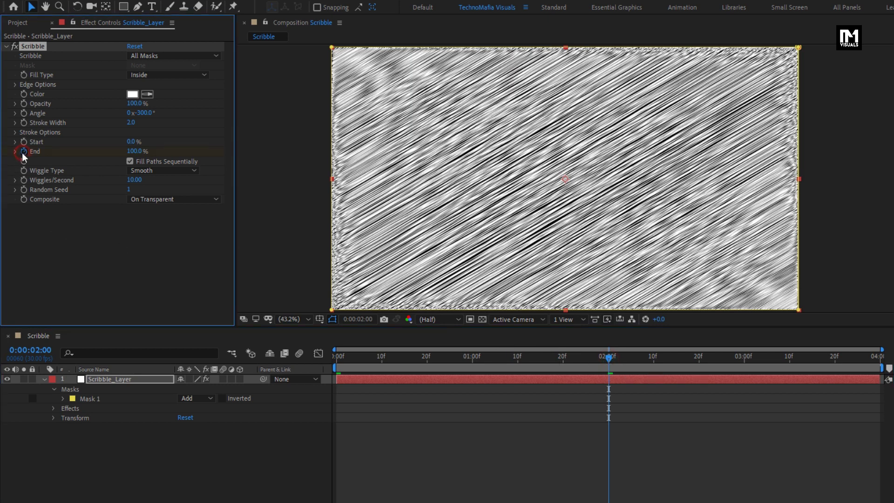
pyautogui.click(331, 363)
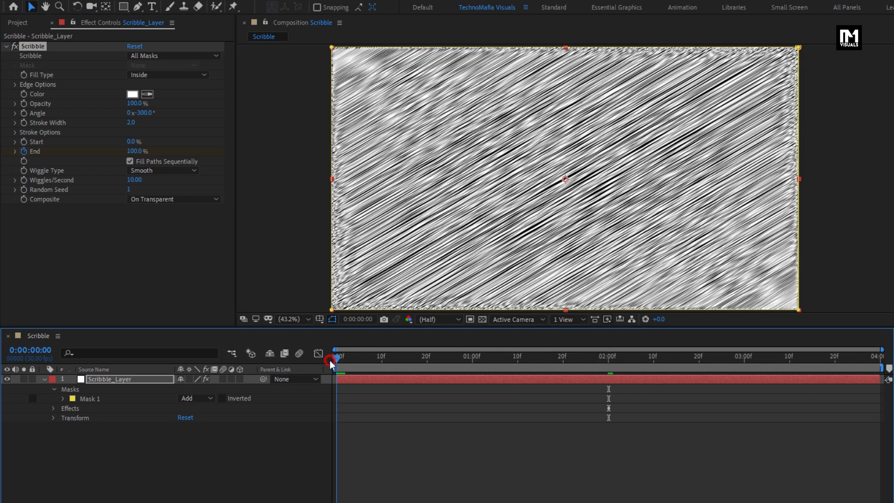
pyautogui.moveTo(133, 151); pyautogui.dragTo(66, 152)
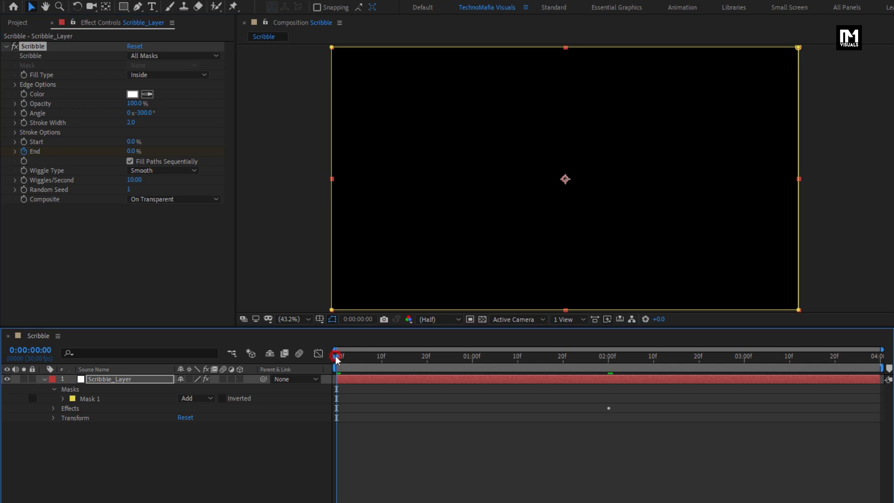
pyautogui.moveTo(335, 356)
pyautogui.mouseDown()
pyautogui.moveTo(625, 352)
pyautogui.moveTo(367, 349)
pyautogui.mouseUp()
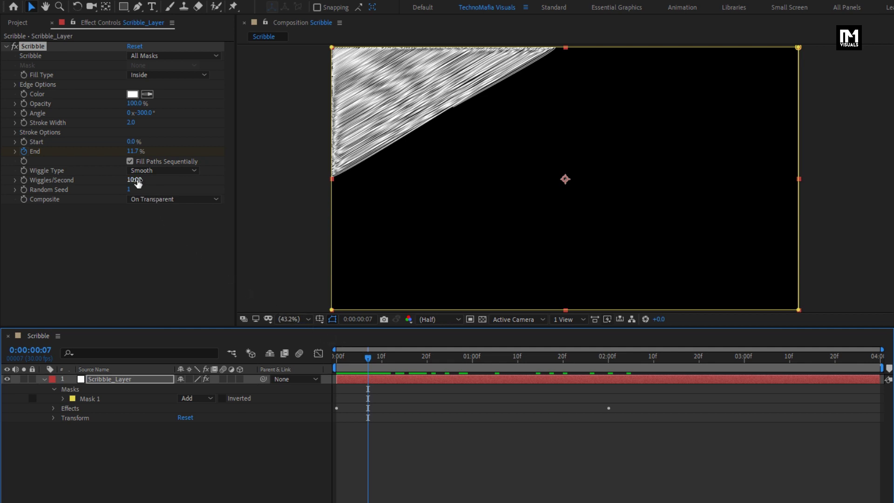
# Set Wiggles/Second to 0 and preview the scribble reveal.
pyautogui.click(135, 180)
pyautogui.write('0')
pyautogui.press('Return')
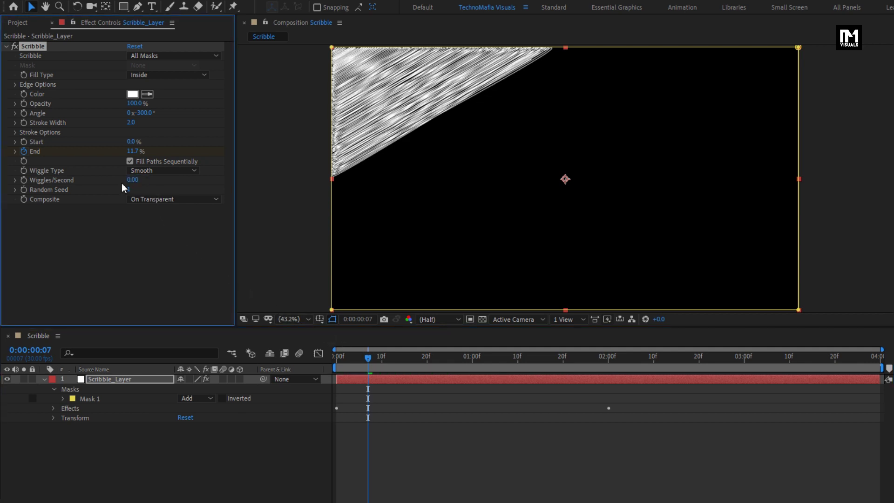
pyautogui.moveTo(368, 358)
pyautogui.mouseDown()
pyautogui.moveTo(555, 357)
pyautogui.moveTo(359, 381)
pyautogui.moveTo(431, 381)
pyautogui.mouseUp()
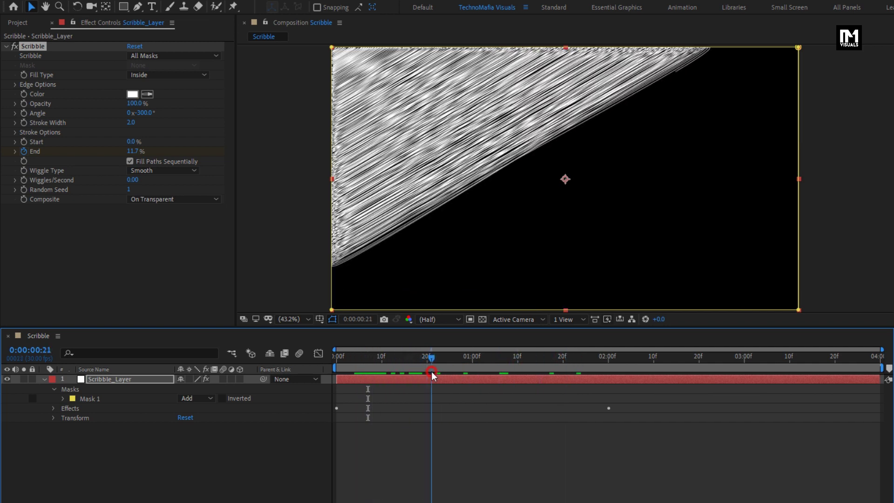
pyautogui.press('u')
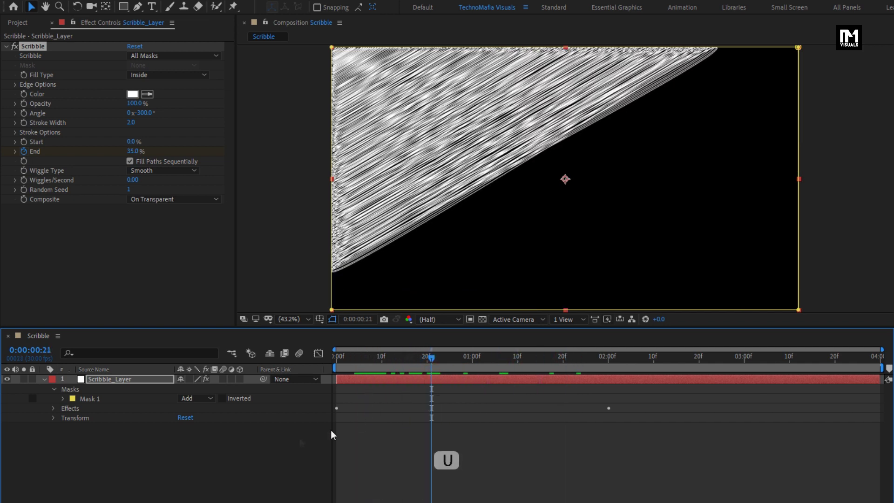
pyautogui.click(149, 382)
# Apply Easy Ease to both End keyframes.
pyautogui.press('u')
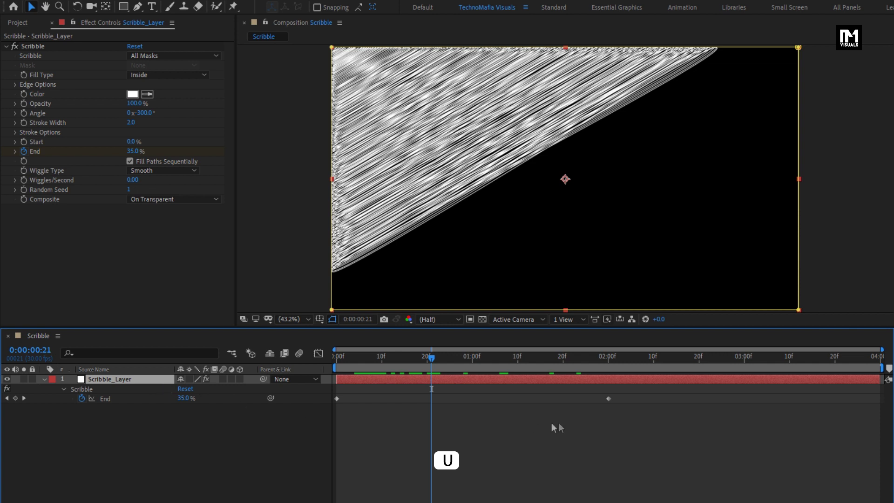
pyautogui.moveTo(616, 412); pyautogui.dragTo(329, 391)
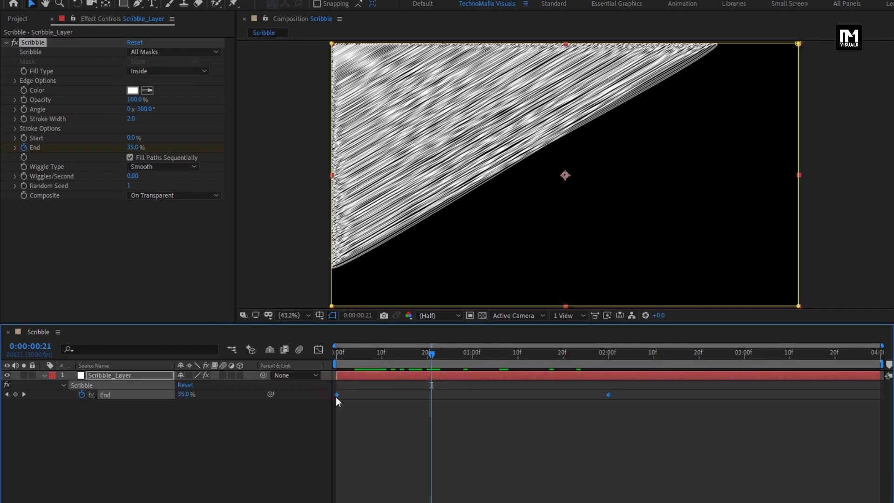
pyautogui.rightClick(336, 398)
pyautogui.moveTo(447, 482)
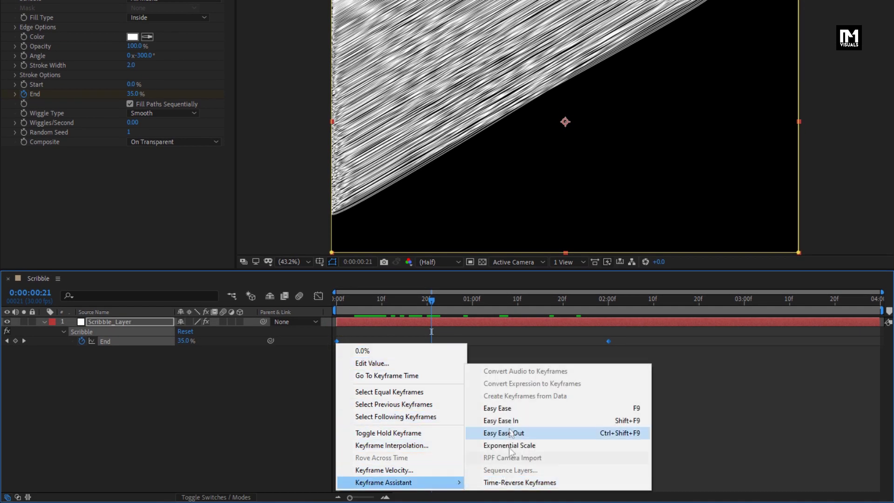
pyautogui.click(507, 408)
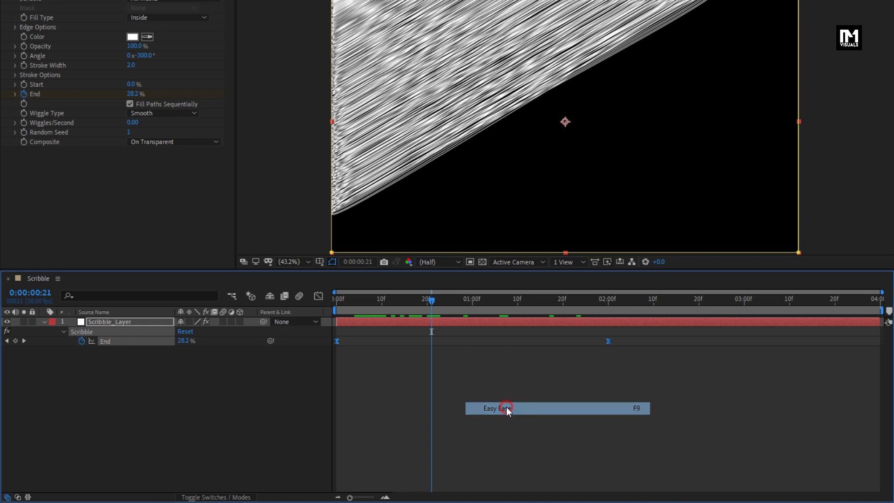
# In the speed graph, stretch the 2s ease and pull the 0f influence earlier, then preview.
pyautogui.click(316, 297)
pyautogui.click(608, 464)
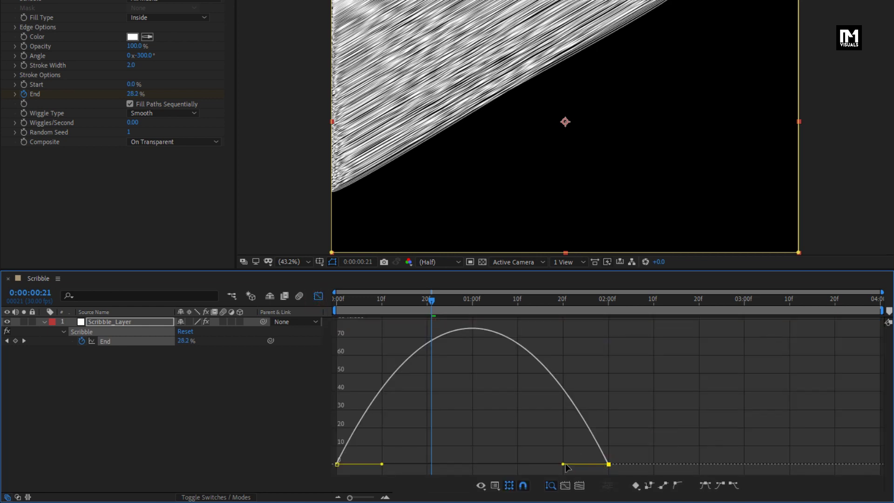
pyautogui.moveTo(566, 467); pyautogui.dragTo(450, 465)
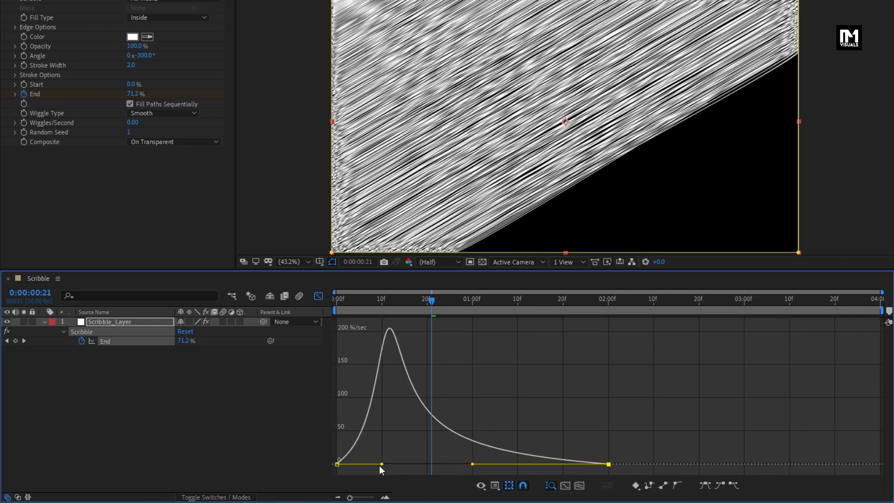
pyautogui.click(337, 464)
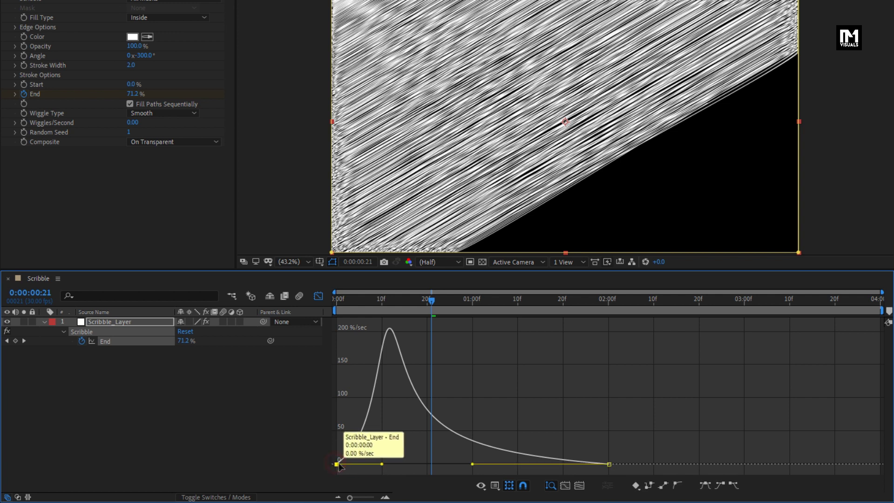
pyautogui.moveTo(382, 464); pyautogui.dragTo(371, 464)
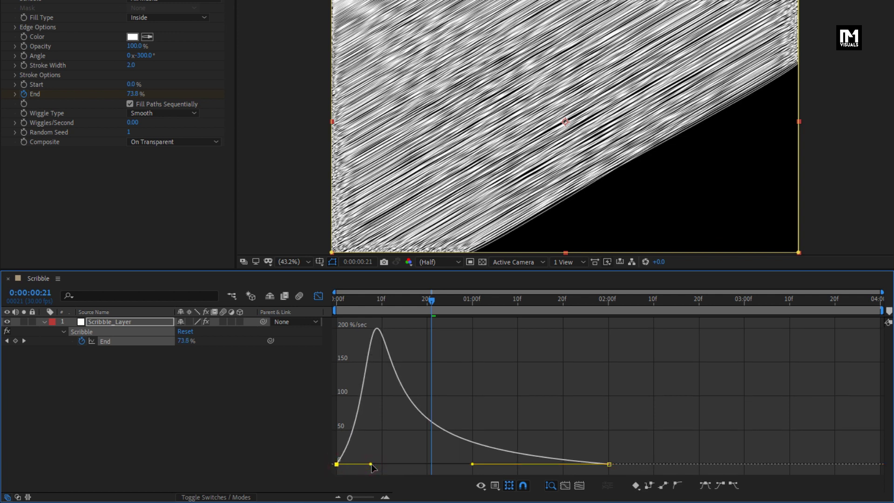
pyautogui.click(319, 297)
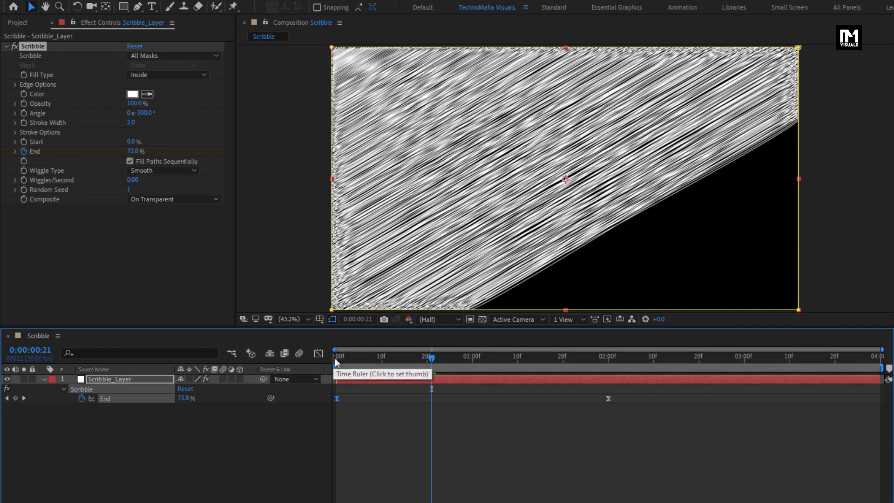
pyautogui.click(335, 301)
pyautogui.press('space')
# Duplicate Scribble_Layer at 1:29 and give the copy a -40° stroke angle.
pyautogui.moveTo(448, 362); pyautogui.dragTo(606, 365)
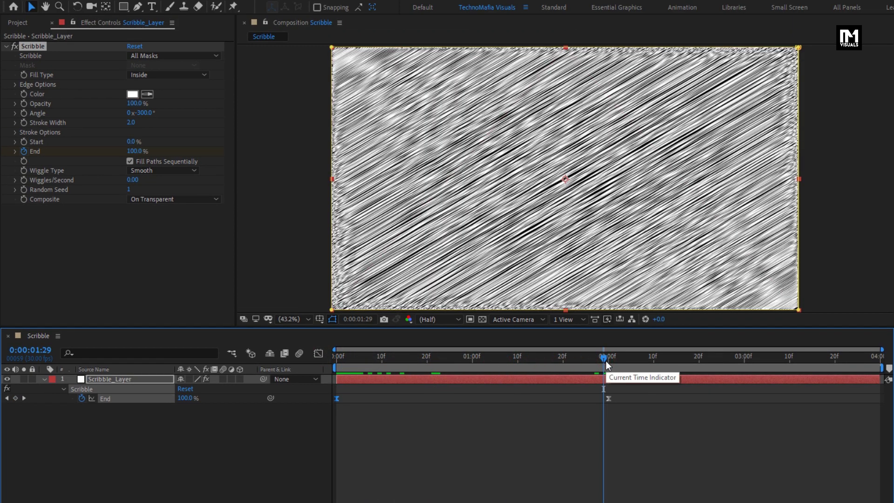
pyautogui.click(102, 379)
pyautogui.click(44, 379)
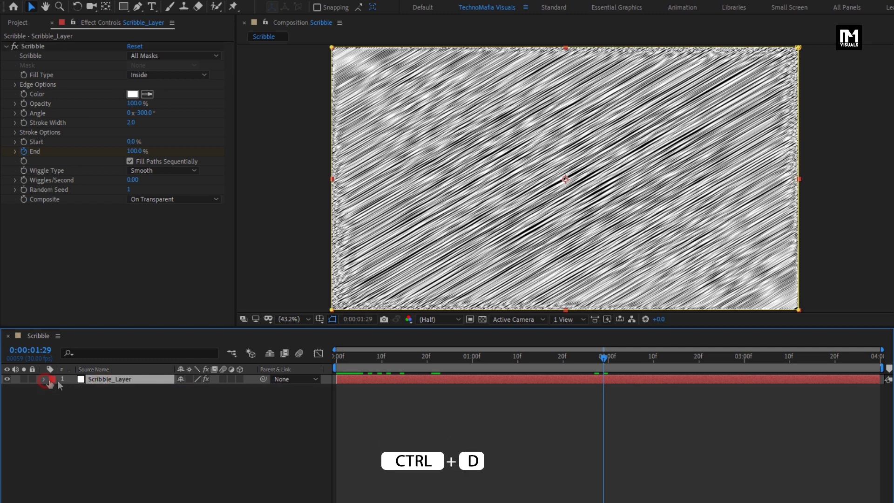
pyautogui.hotkey('ctrl', 'd')
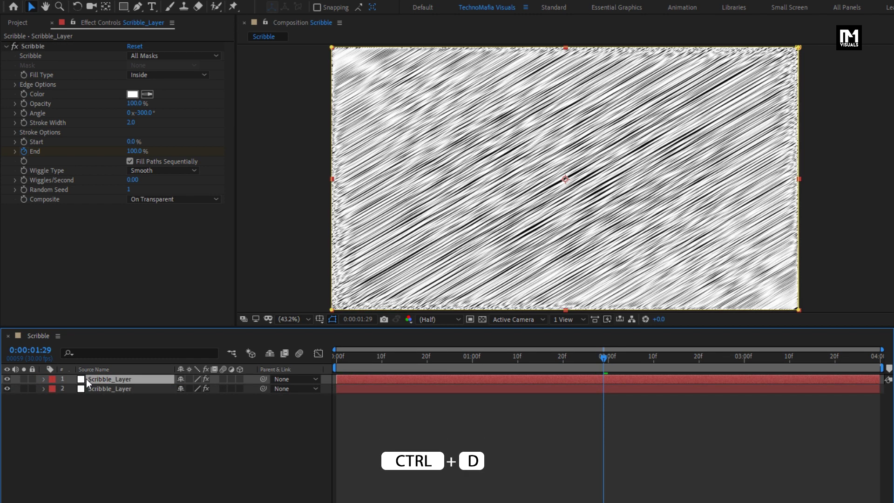
pyautogui.click(141, 113)
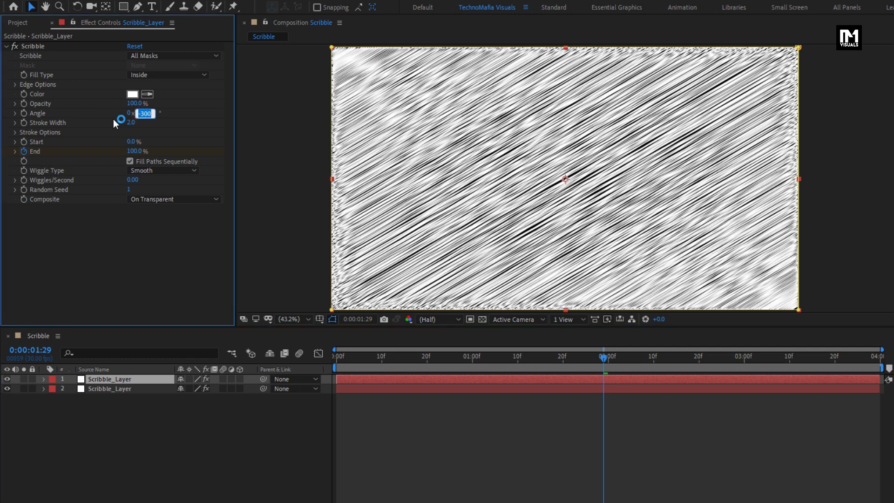
pyautogui.write('-40')
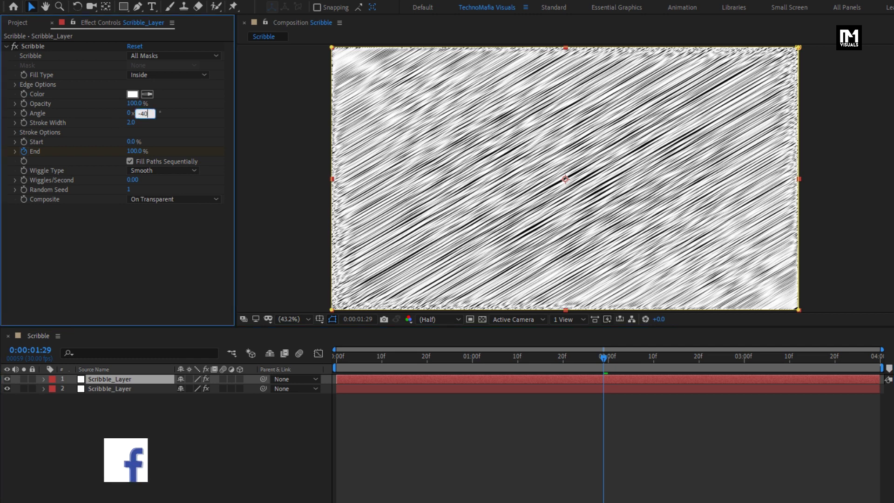
pyautogui.press('Return')
# Shift the top scribble layer to start at 10f.
pyautogui.click(343, 349)
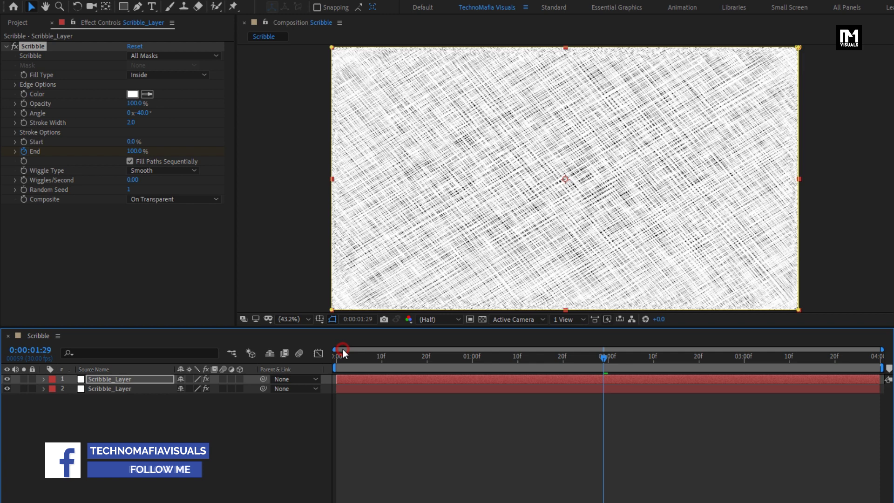
pyautogui.click(382, 367)
pyautogui.moveTo(348, 378)
pyautogui.mouseDown()
pyautogui.moveTo(393, 375)
pyautogui.moveTo(350, 367)
pyautogui.moveTo(390, 361)
pyautogui.moveTo(574, 351)
pyautogui.mouseUp()
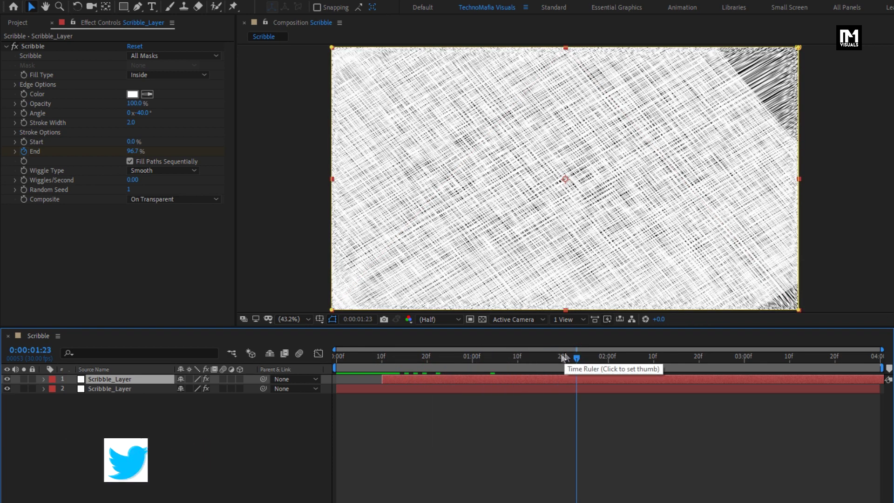
# Start creating a new solid layer from the timeline's New menu.
pyautogui.rightClick(131, 420)
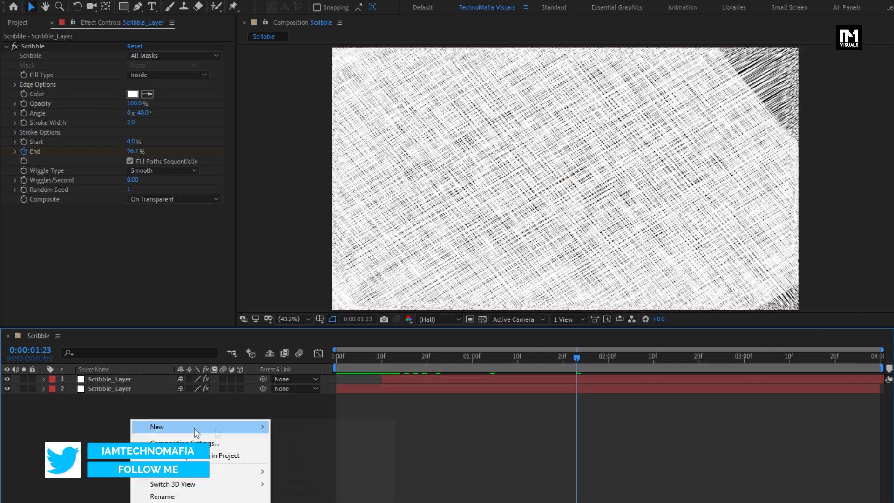
pyautogui.moveTo(194, 428)
pyautogui.click(297, 454)
# Name the new white solid 'View' and hide both Scribble_Layer layers.
pyautogui.write('V')
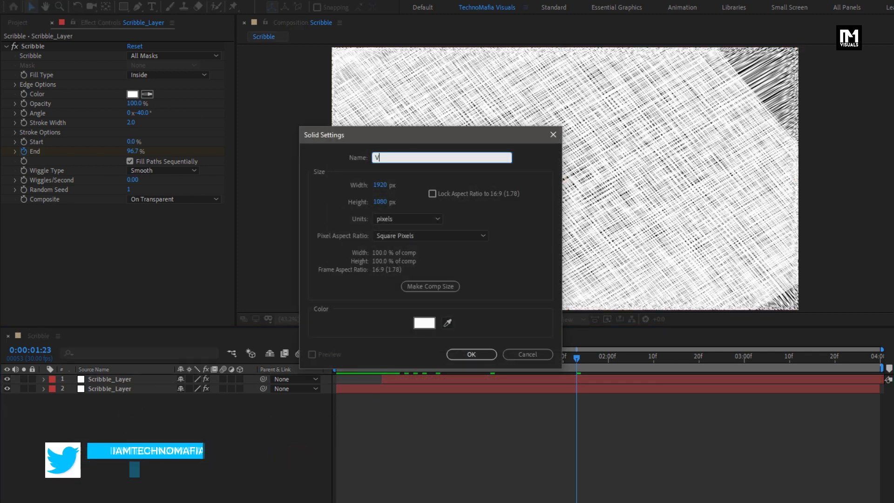
pyautogui.write('iew')
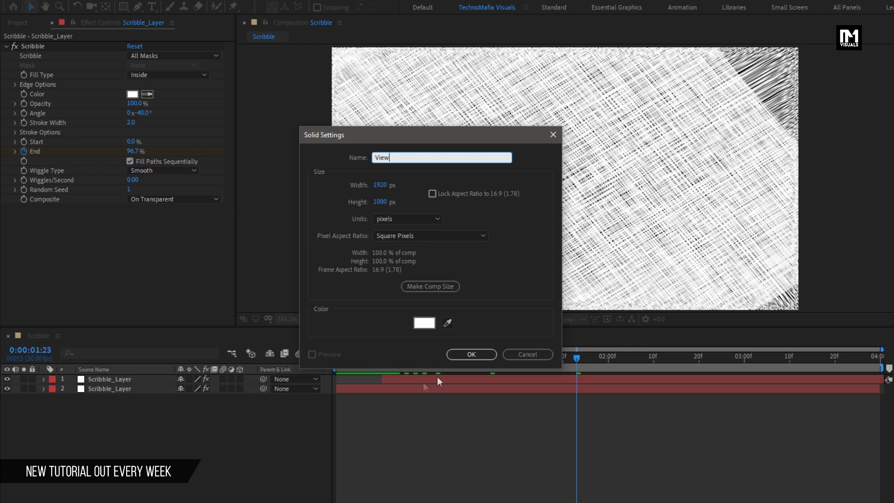
pyautogui.click(457, 356)
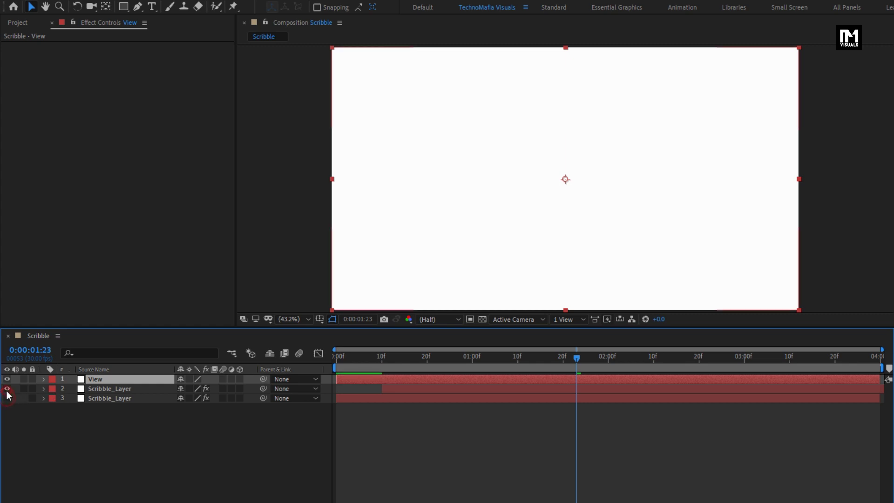
pyautogui.moveTo(7, 389); pyautogui.dragTo(7, 398)
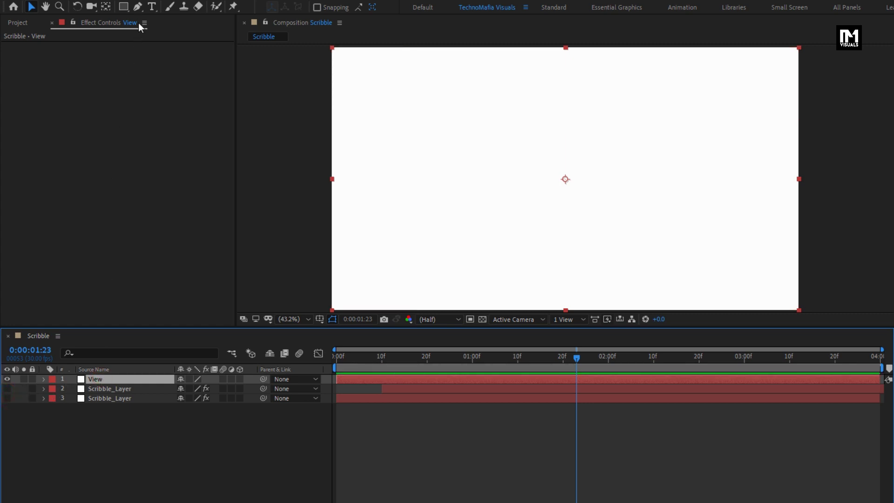
pyautogui.click(137, 6)
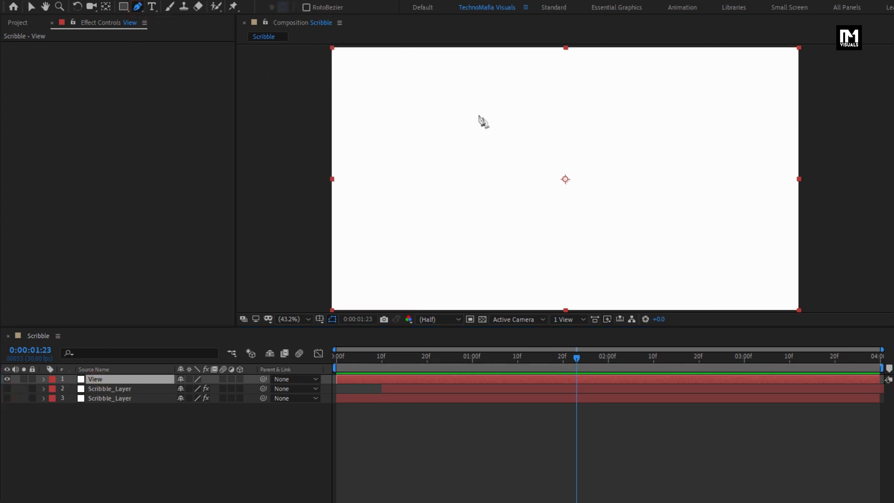
# Draw a closed twelve-point polygon mask on View around the frame.
pyautogui.click(466, 107)
pyautogui.click(551, 104)
pyautogui.click(641, 105)
pyautogui.click(676, 114)
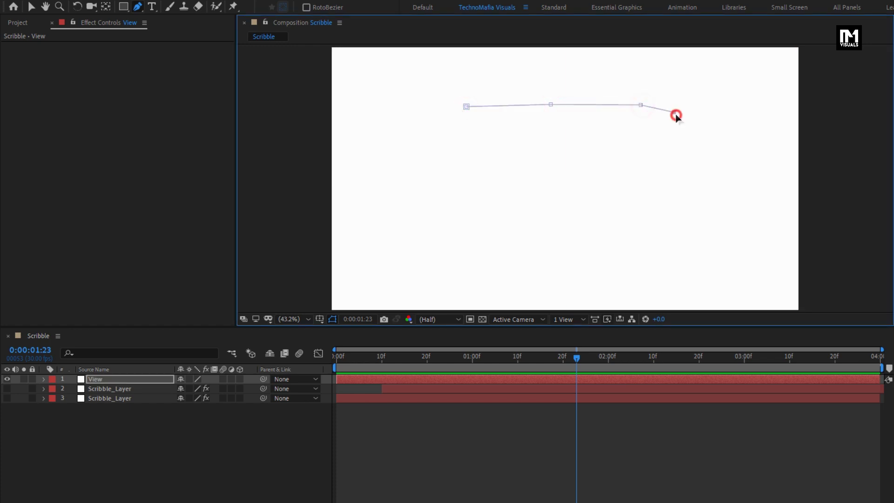
pyautogui.click(701, 142)
pyautogui.click(720, 219)
pyautogui.click(709, 266)
pyautogui.click(599, 289)
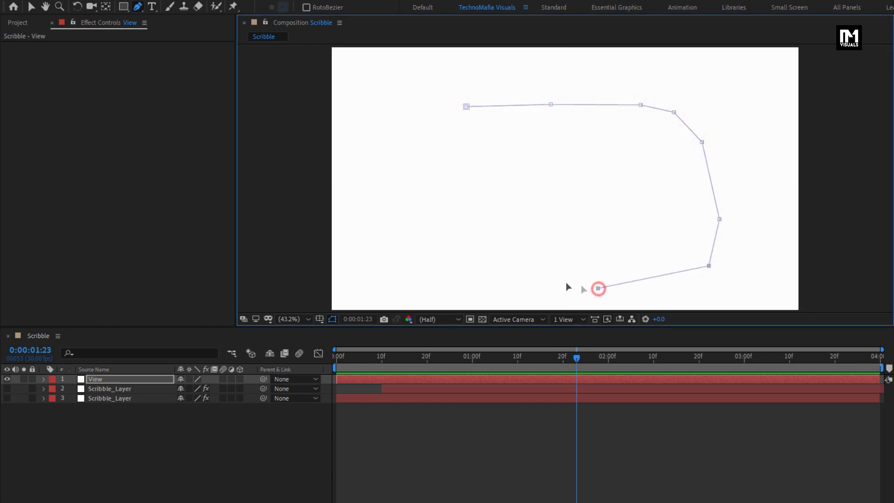
pyautogui.click(496, 275)
pyautogui.click(419, 269)
pyautogui.click(392, 175)
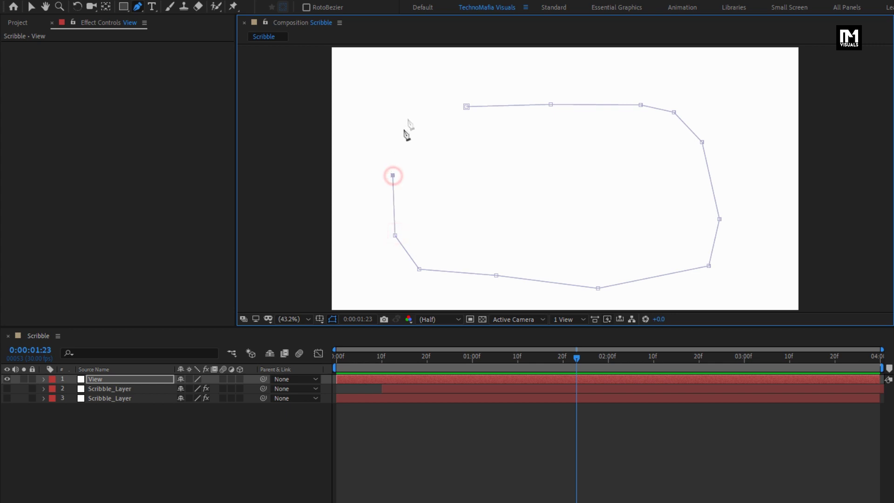
pyautogui.click(410, 112)
pyautogui.click(466, 105)
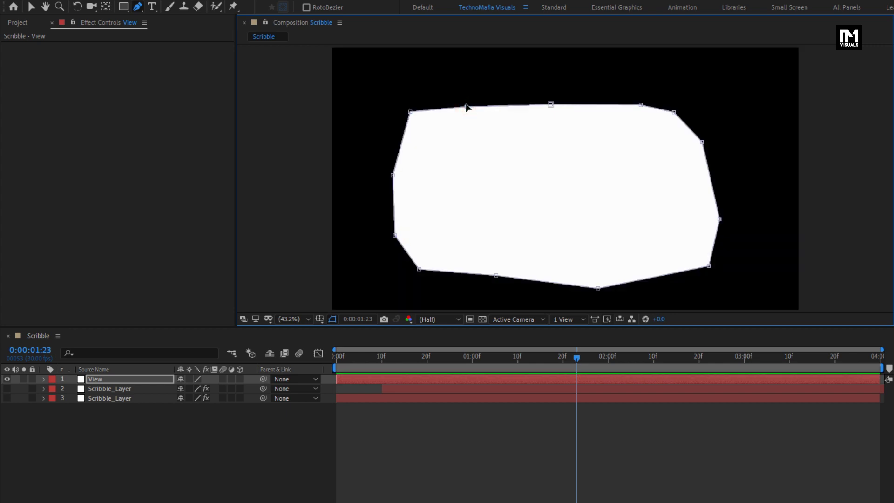
# Nudge the top, upper-left and bottom mask vertices slightly to refine the shape.
pyautogui.moveTo(551, 105); pyautogui.dragTo(551, 96)
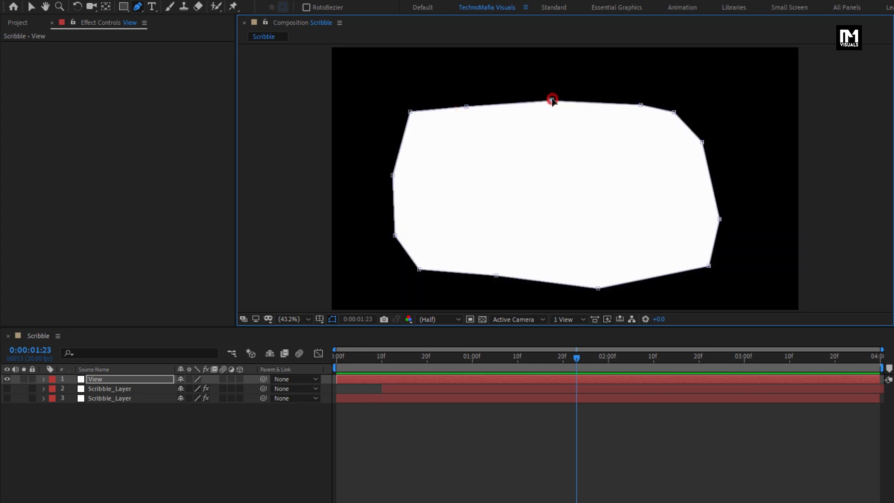
pyautogui.moveTo(641, 105); pyautogui.dragTo(643, 97)
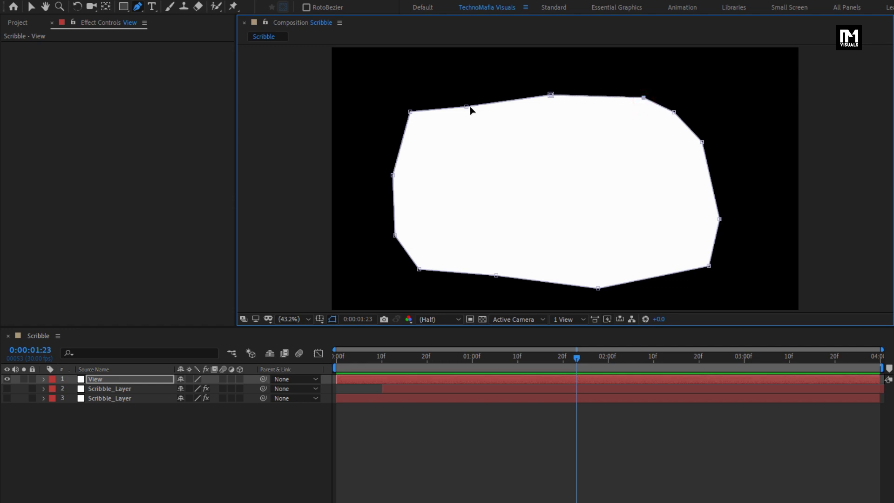
pyautogui.moveTo(466, 106); pyautogui.dragTo(466, 103)
pyautogui.moveTo(598, 287); pyautogui.dragTo(597, 283)
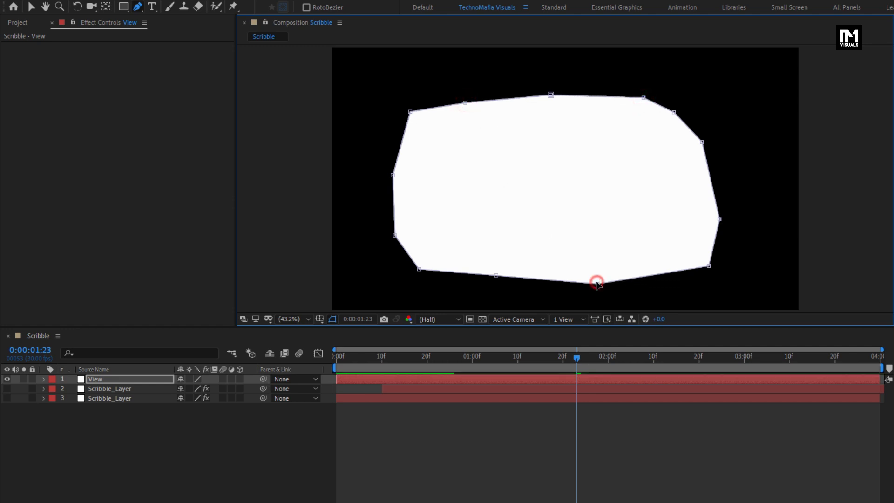
pyautogui.click(129, 380)
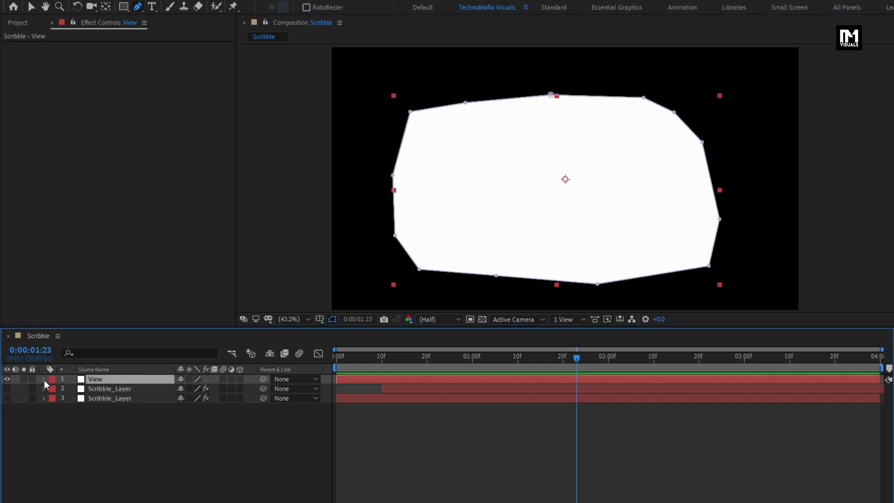
# Set View's Mask 1 feather to 170 pixels.
pyautogui.click(44, 379)
pyautogui.click(53, 389)
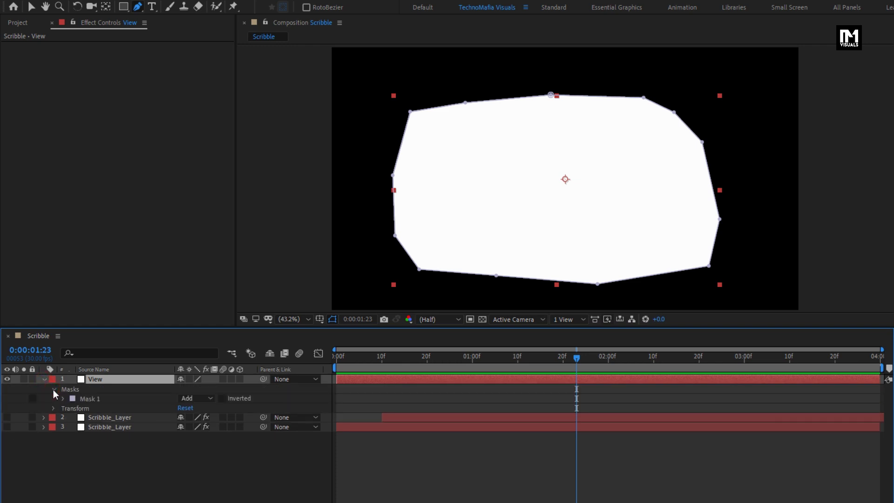
pyautogui.click(63, 399)
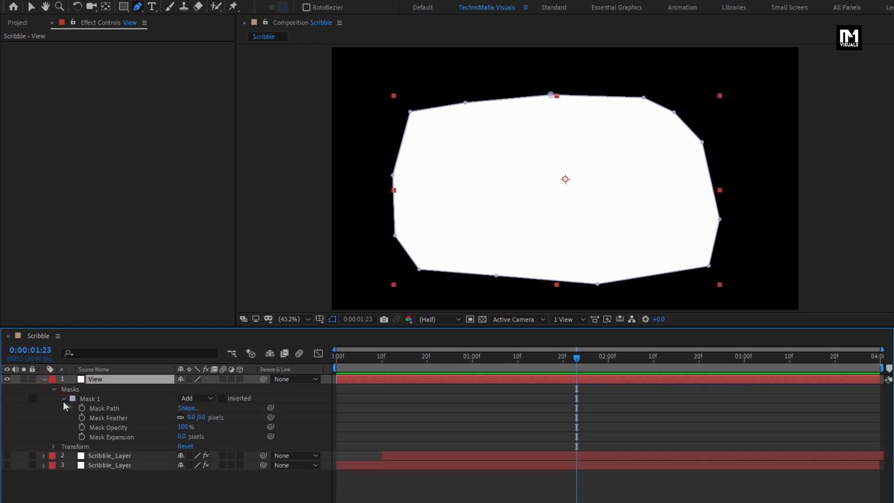
pyautogui.click(200, 418)
pyautogui.write('170')
pyautogui.press('Return')
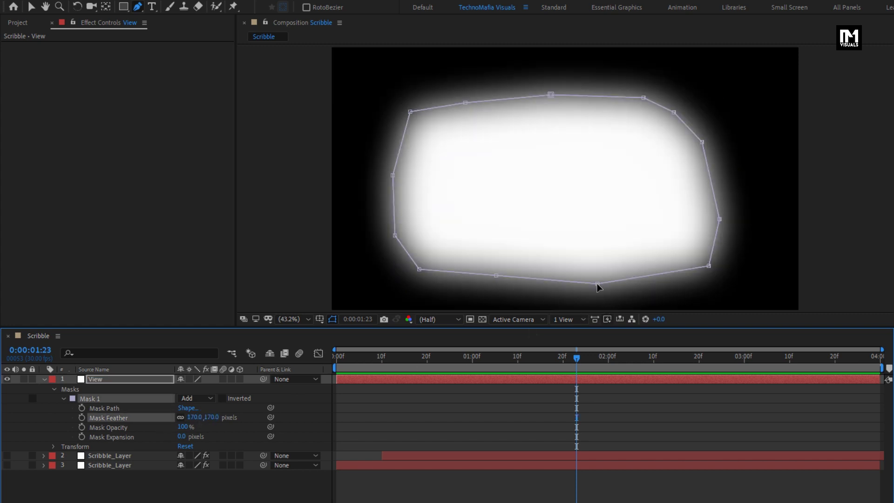
# Raise the bottom mask point and add a Mask Expansion keyframe at 1:00.
pyautogui.moveTo(597, 283); pyautogui.dragTo(597, 275)
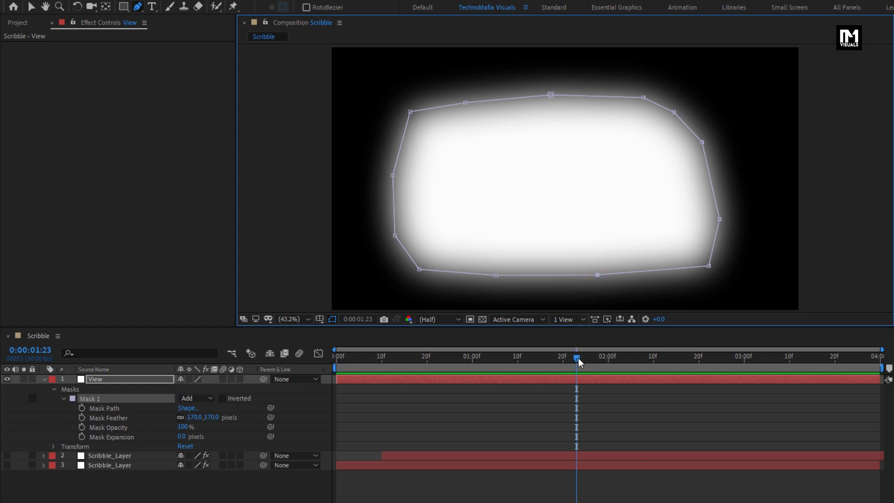
pyautogui.click(472, 360)
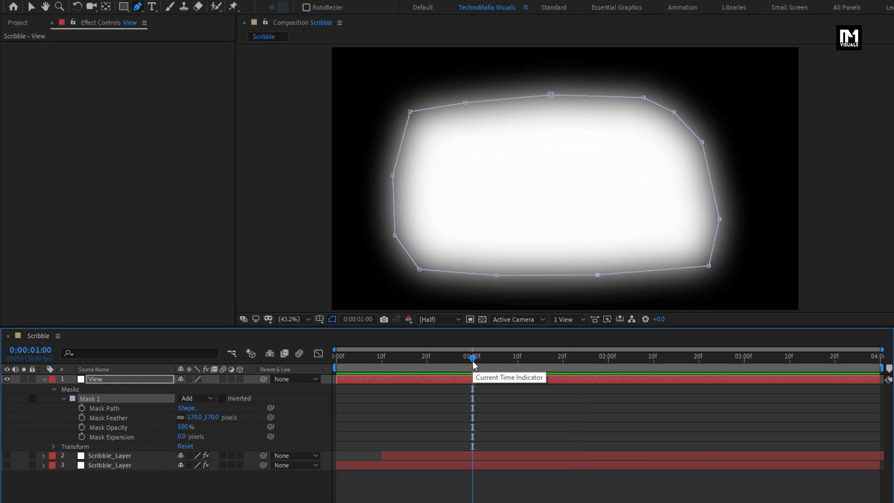
pyautogui.click(82, 437)
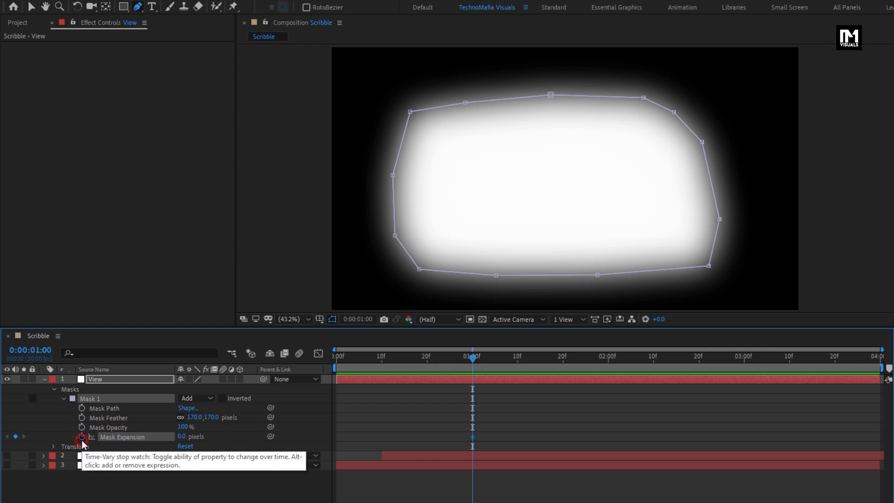
pyautogui.click(331, 359)
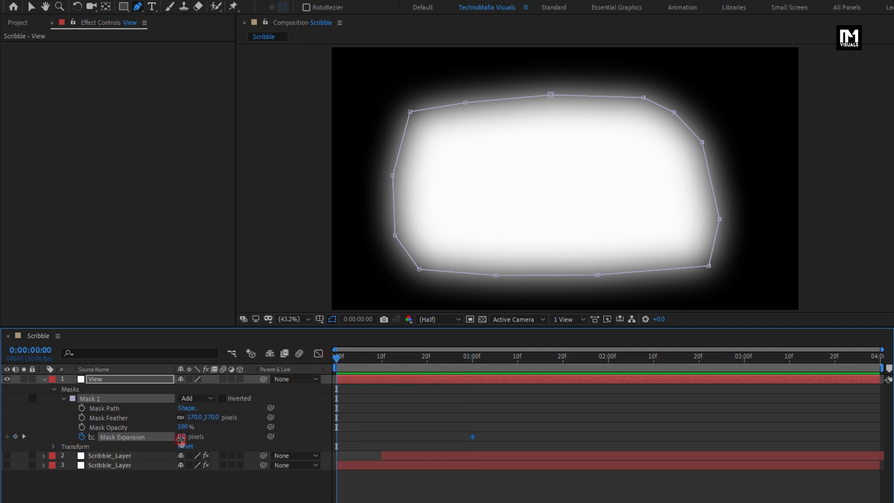
# Keyframe Mask Expansion at -386 pixels at 0f and -12 pixels at 1:00.
pyautogui.moveTo(181, 440); pyautogui.dragTo(2, 437)
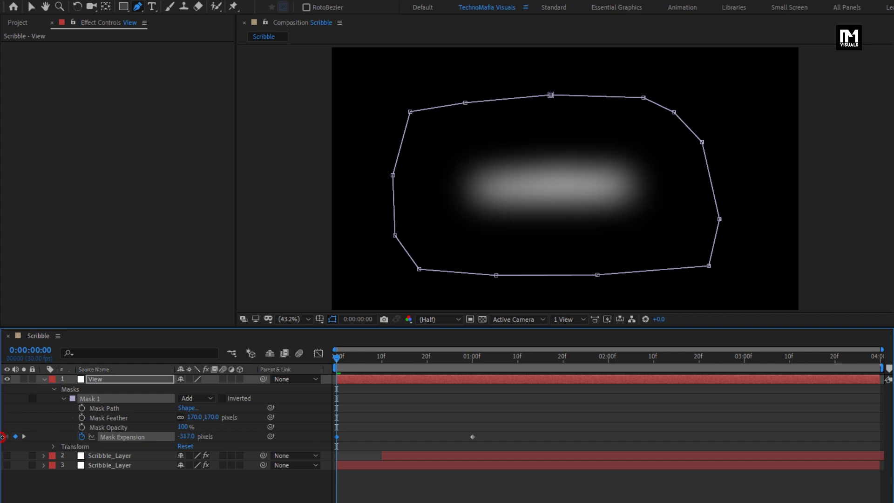
pyautogui.moveTo(183, 437); pyautogui.dragTo(147, 437)
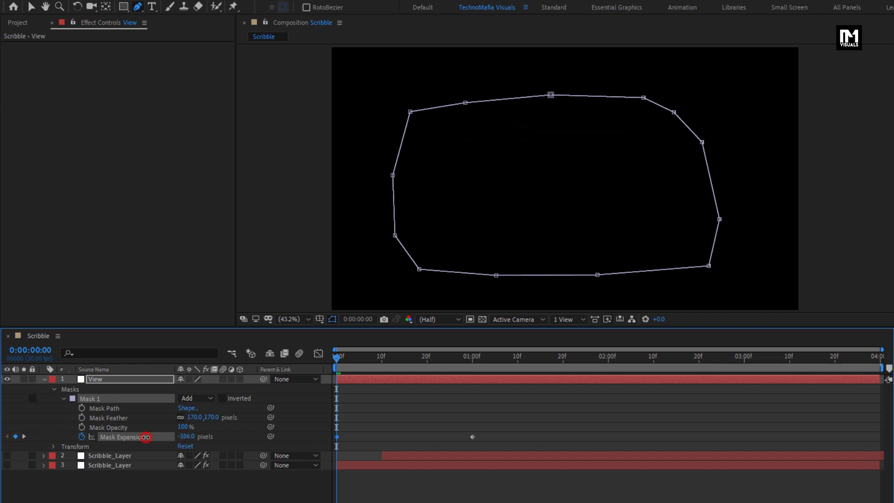
pyautogui.moveTo(334, 358); pyautogui.dragTo(470, 350)
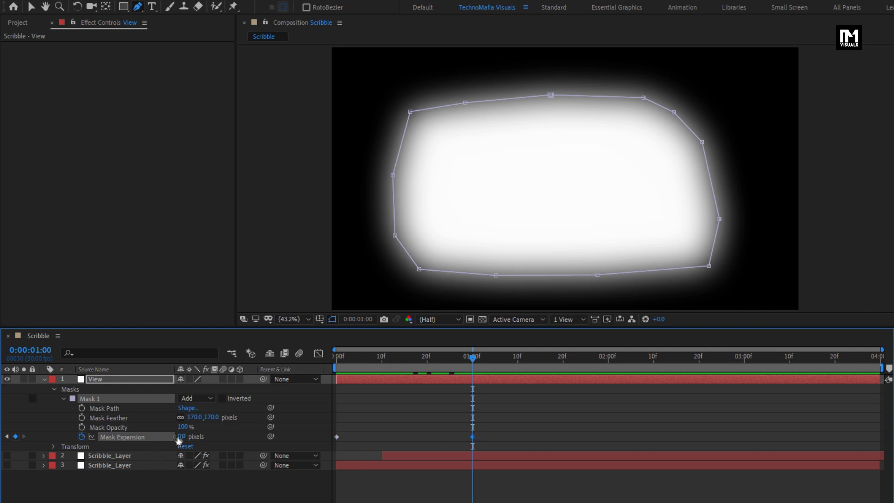
pyautogui.moveTo(182, 436); pyautogui.dragTo(173, 436)
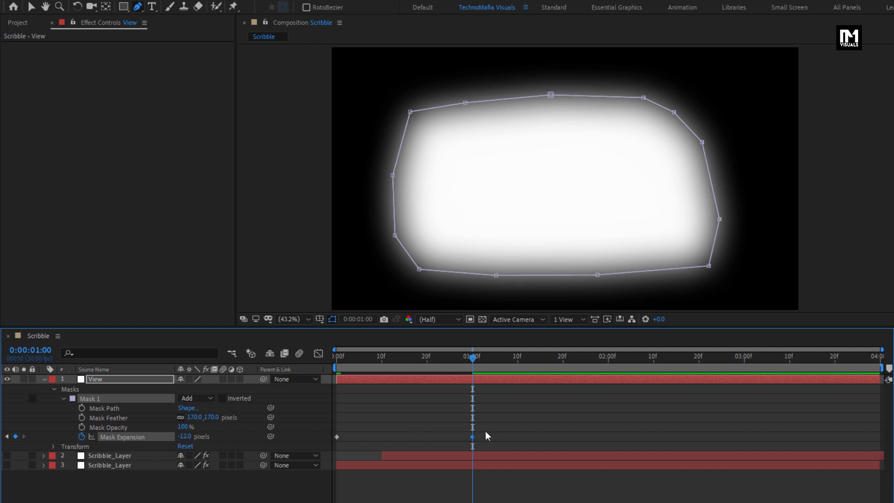
# Apply Easy Ease to both Mask Expansion keyframes and collapse the View layer.
pyautogui.moveTo(486, 433); pyautogui.dragTo(326, 454)
pyautogui.rightClick(336, 437)
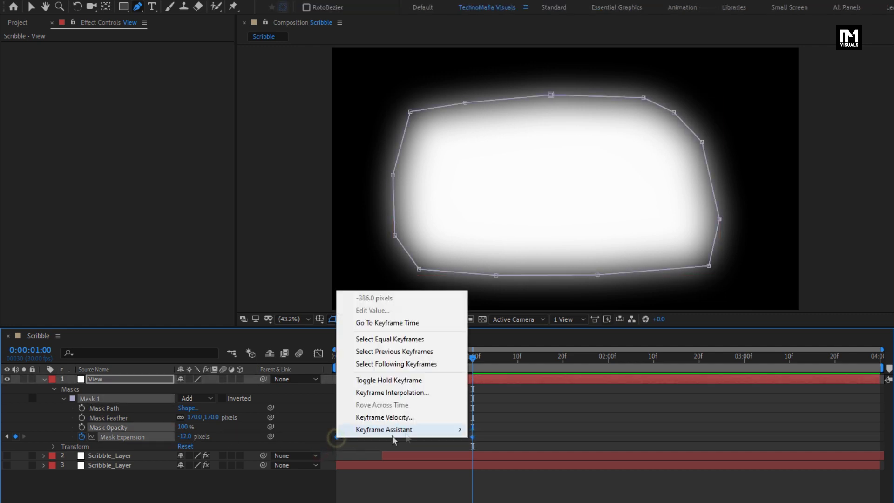
pyautogui.moveTo(414, 432)
pyautogui.click(498, 466)
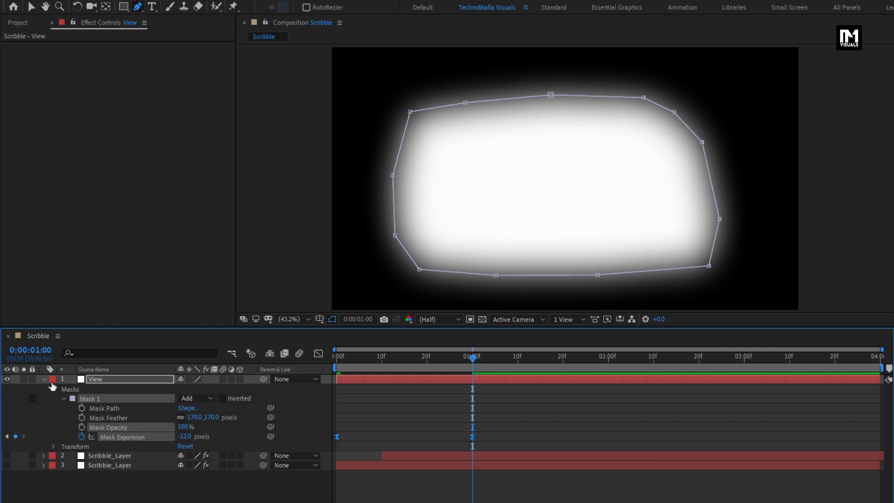
pyautogui.click(44, 380)
pyautogui.click(100, 381)
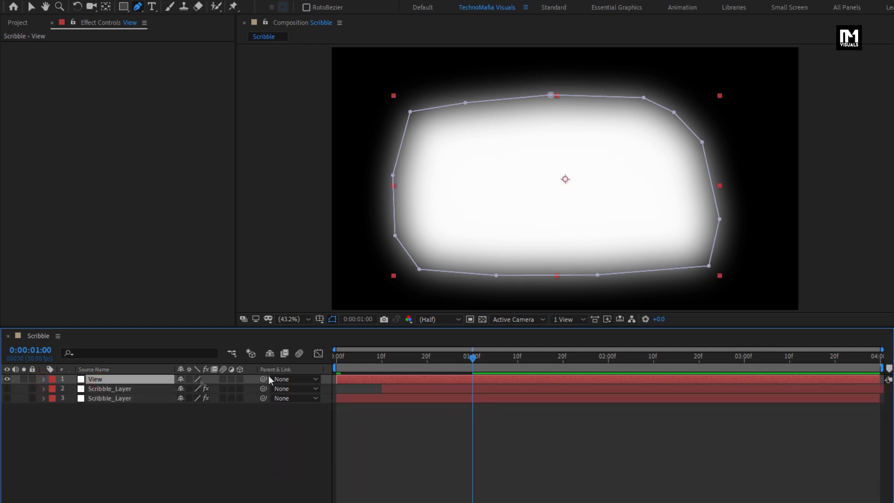
# Trim the View layer so it starts at frame 20.
pyautogui.click(427, 358)
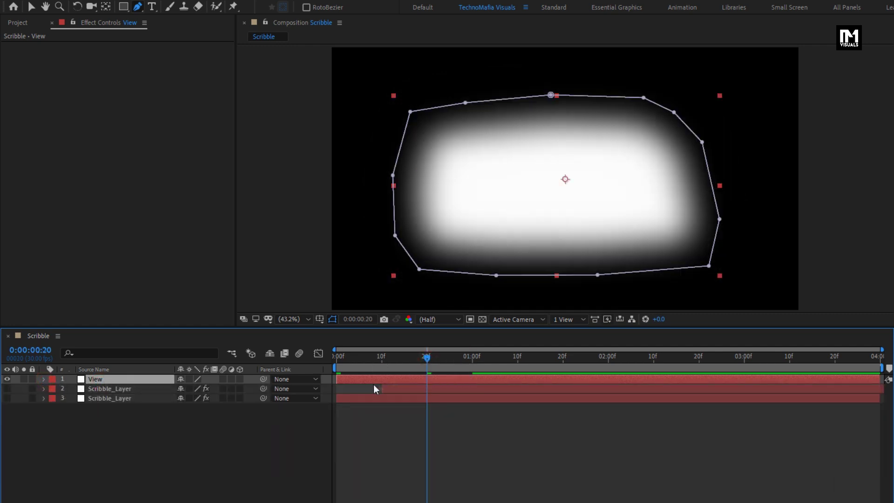
pyautogui.hotkey('alt', '[')
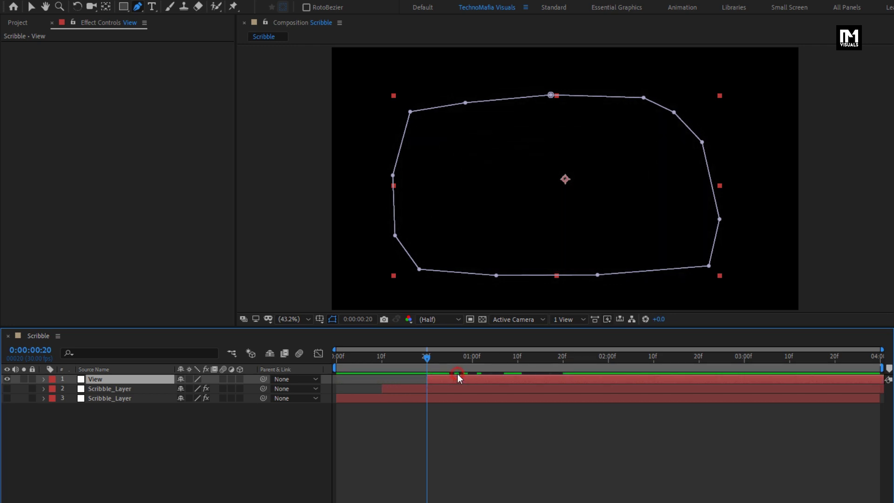
pyautogui.moveTo(432, 357); pyautogui.dragTo(374, 358)
# Turn both Scribble_Layer layers back on and preview the scribble drawing in from the first frame.
pyautogui.moveTo(7, 398); pyautogui.dragTo(7, 389)
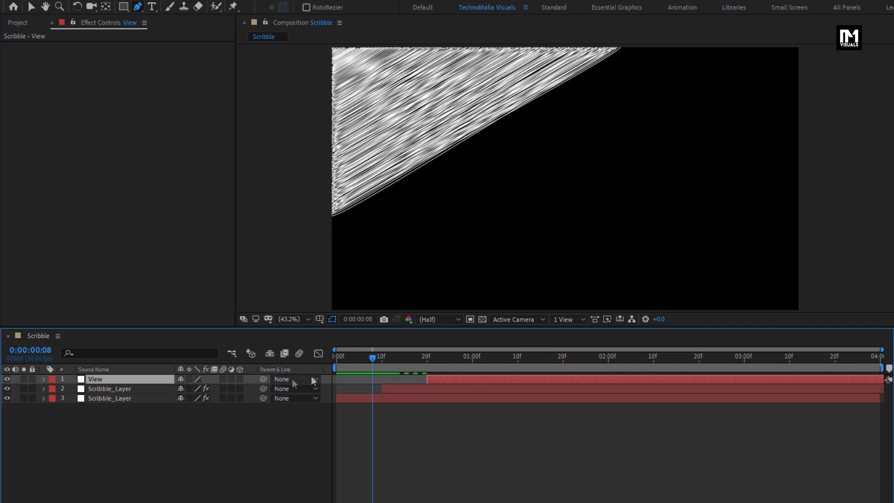
pyautogui.click(339, 358)
pyautogui.moveTo(341, 361); pyautogui.dragTo(566, 359)
# Create and open a 1920x1080, 30 fps, 4-second composition named Sketch.
pyautogui.hotkey('ctrl', 'n')
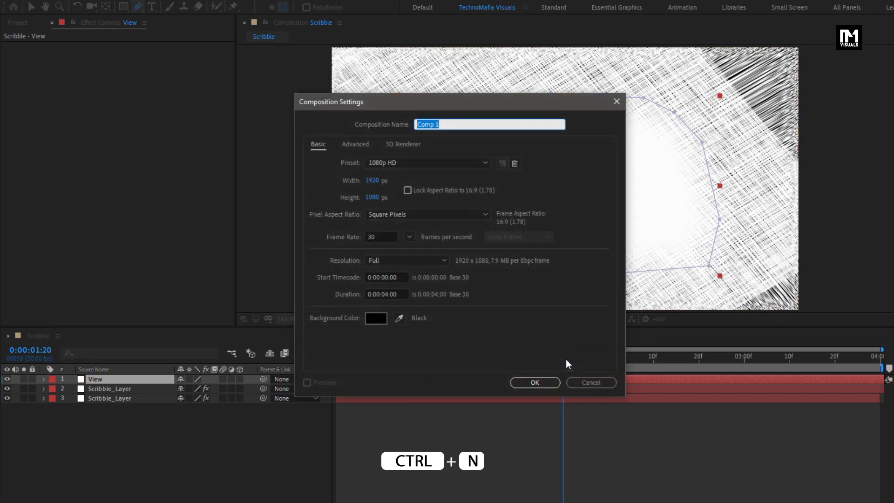
pyautogui.write('Sketch')
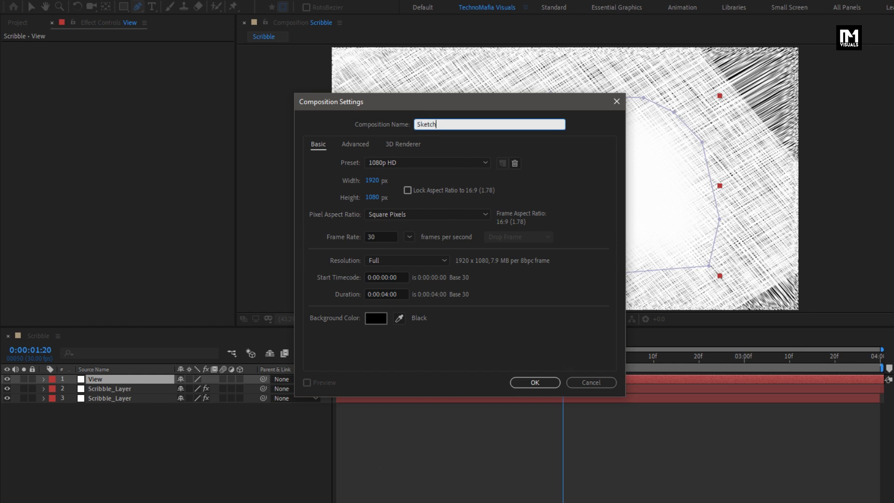
pyautogui.click(548, 381)
pyautogui.rightClick(145, 432)
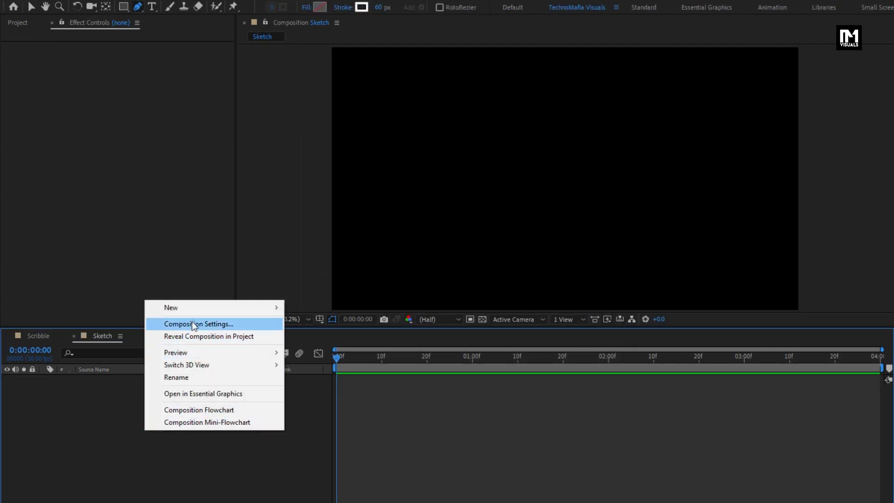
# Add a full-frame solid layer named BG to Sketch.
pyautogui.moveTo(193, 310)
pyautogui.click(310, 337)
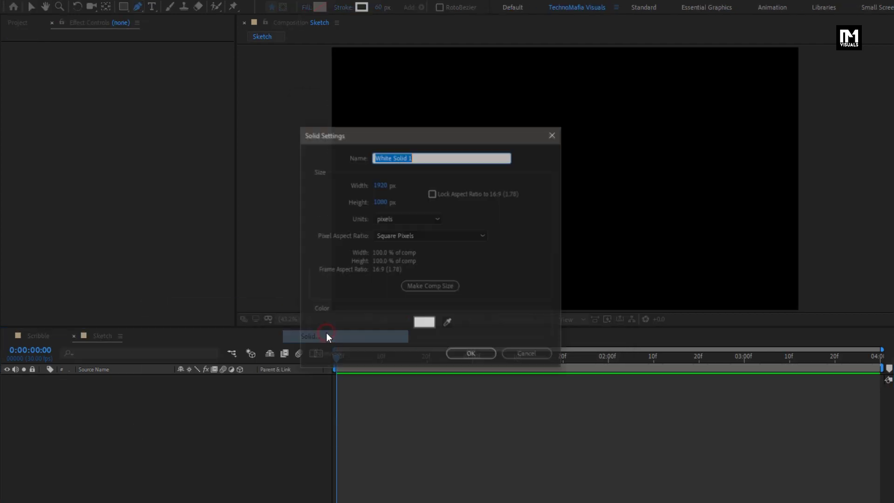
pyautogui.write('BG')
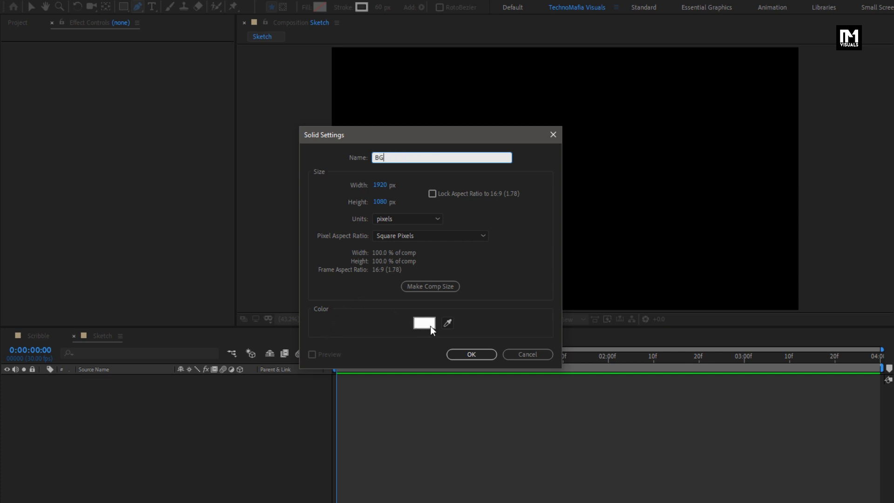
pyautogui.click(471, 354)
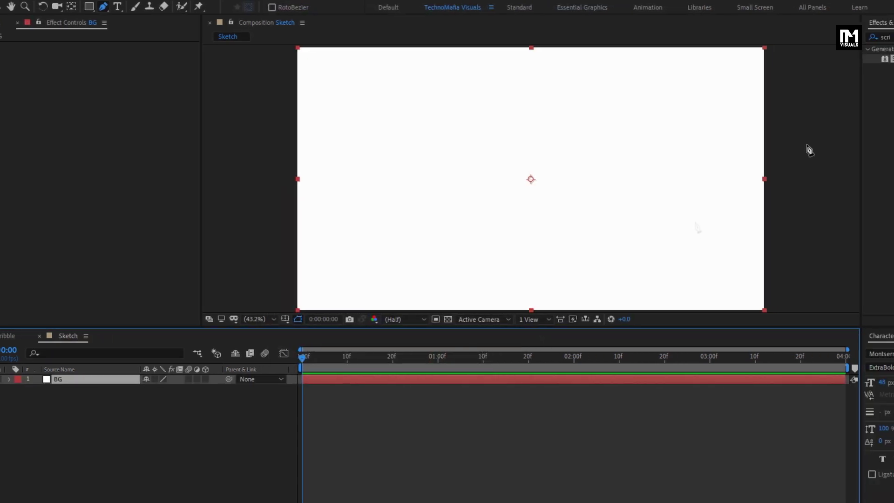
# Apply the Fill effect to the BG solid, turning it red.
pyautogui.click(872, 38)
pyautogui.write('fill')
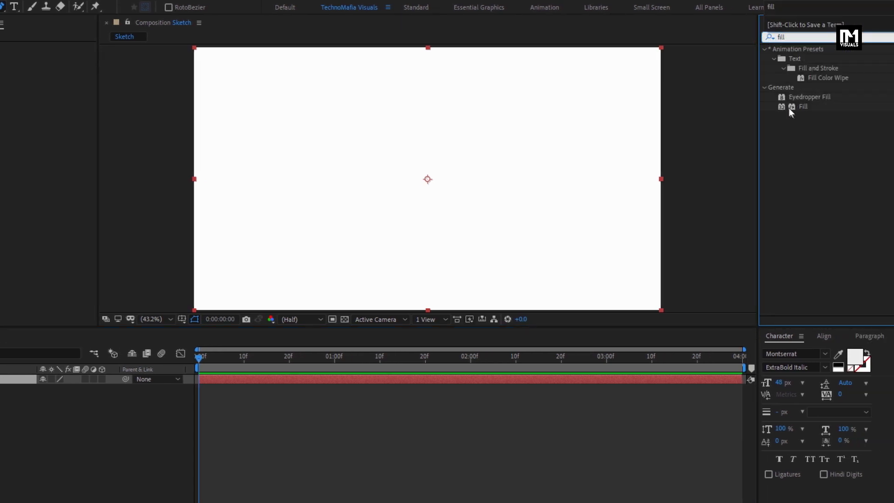
pyautogui.moveTo(790, 109); pyautogui.dragTo(475, 164)
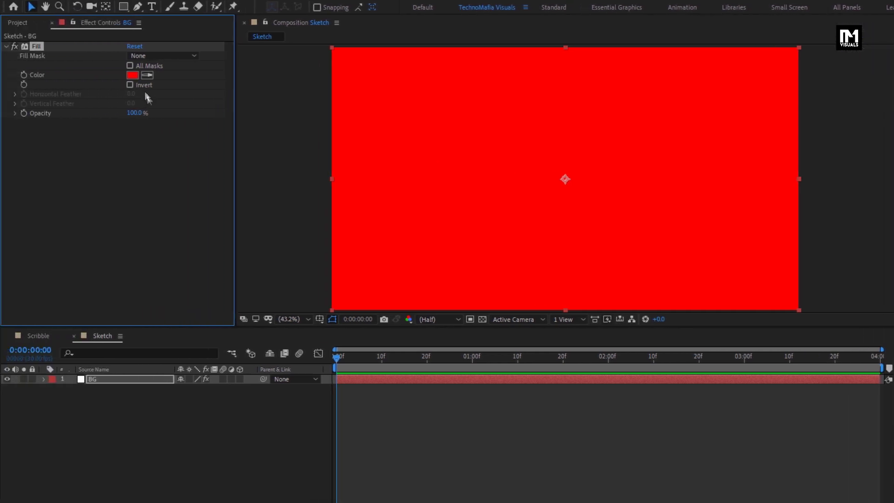
# Set BG's Fill colour to dark brownish grey 312B2B.
pyautogui.click(133, 76)
pyautogui.moveTo(140, 267)
pyautogui.mouseDown()
pyautogui.moveTo(123, 269)
pyautogui.moveTo(132, 262)
pyautogui.mouseUp()
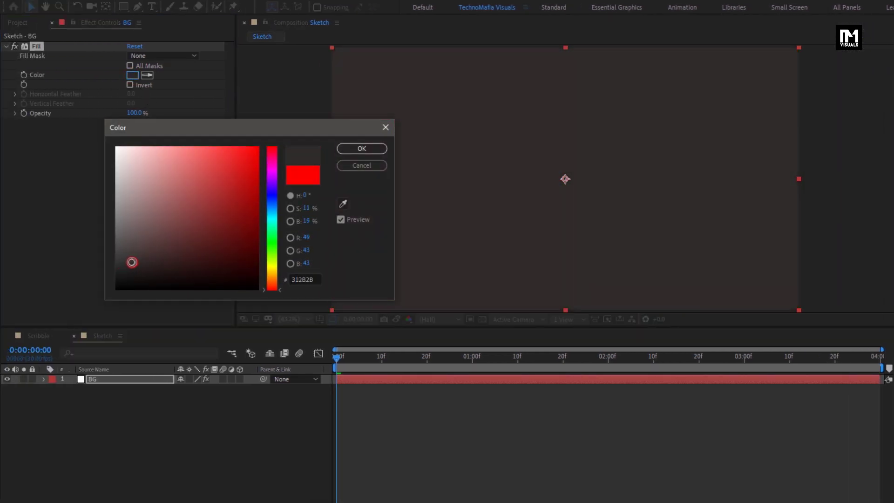
pyautogui.click(363, 148)
# Scale the BG layer to 120%.
pyautogui.press('s')
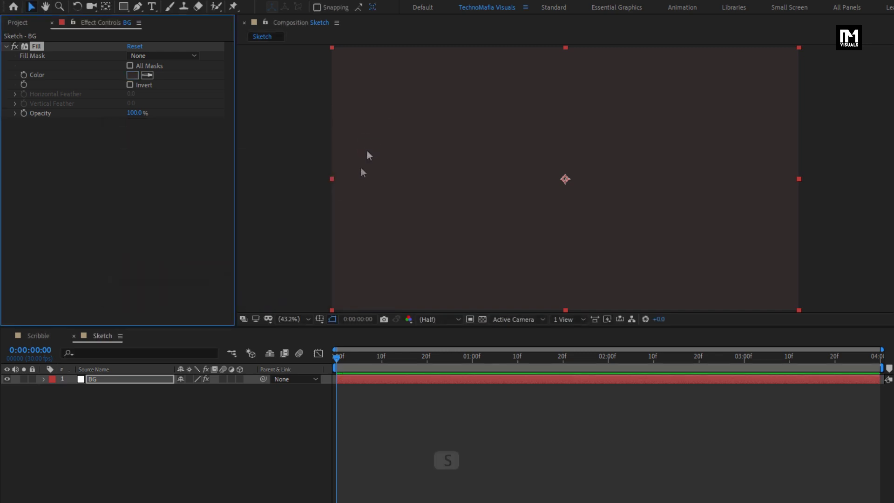
pyautogui.click(130, 381)
pyautogui.press('s')
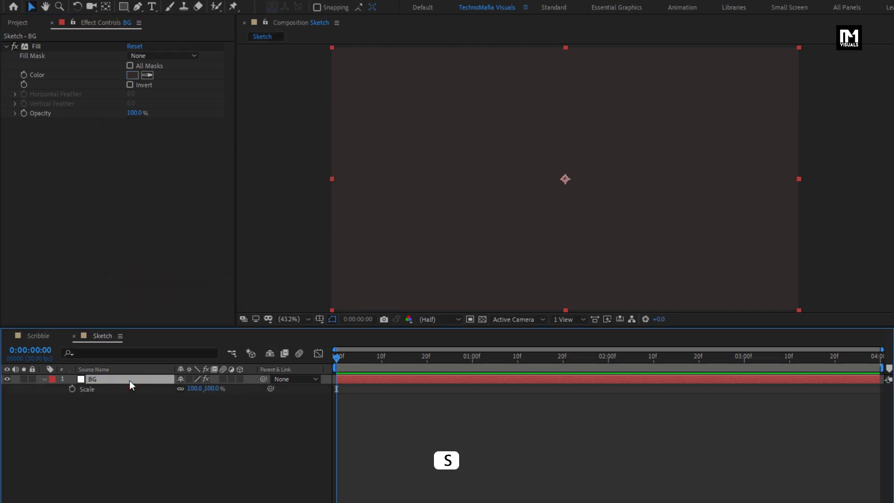
pyautogui.click(211, 389)
pyautogui.write('120')
pyautogui.press('Return')
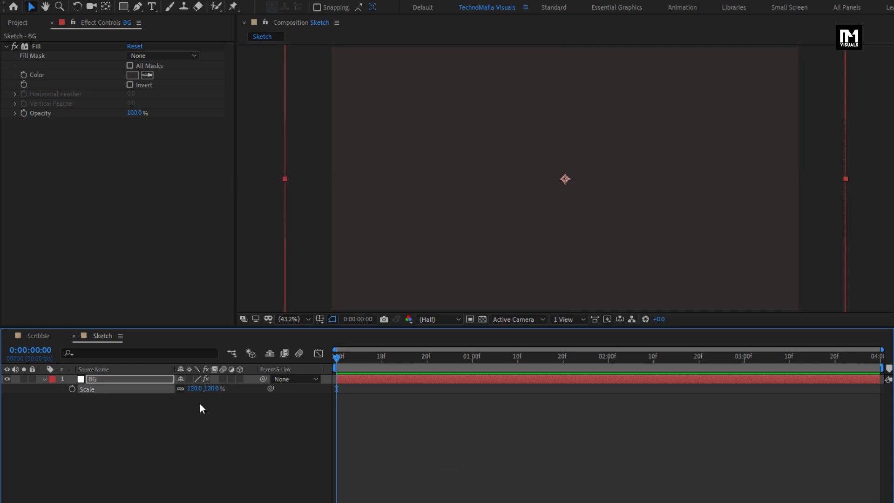
# Add Paper Texture.jpg to the Sketch composition above BG.
pyautogui.click(18, 23)
pyautogui.click(33, 136)
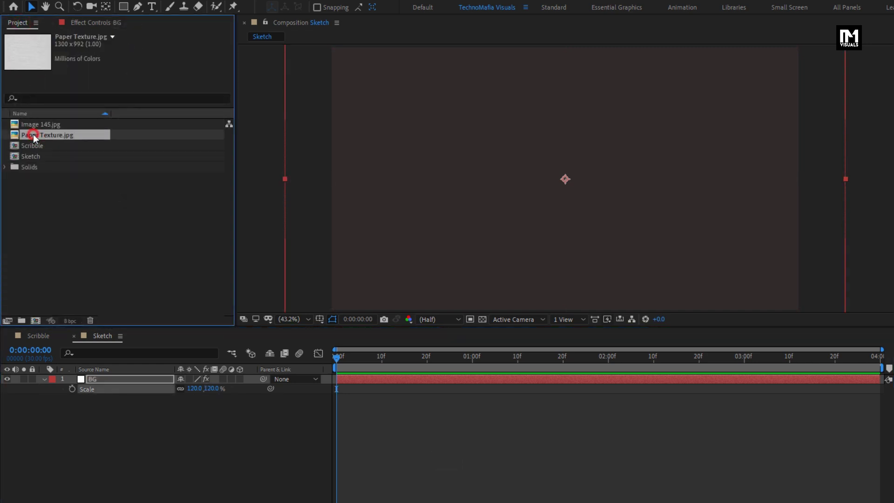
pyautogui.moveTo(34, 136); pyautogui.dragTo(111, 378)
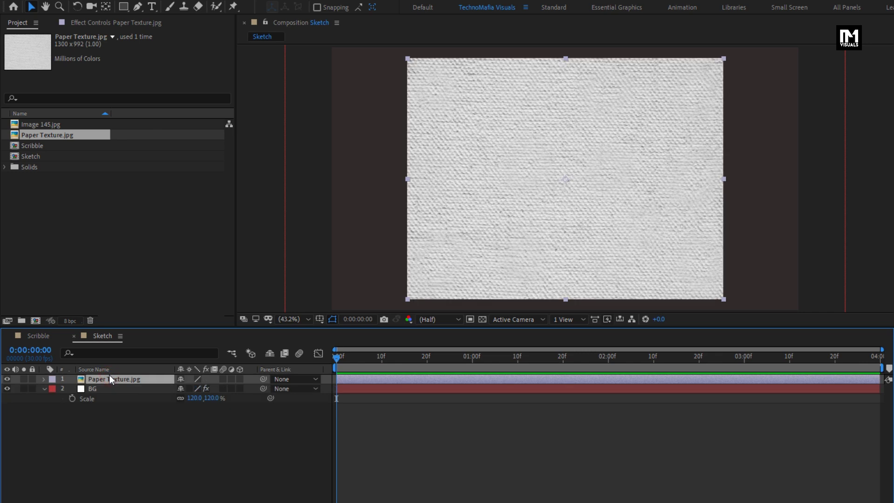
# Apply the Tint effect to the Paper Texture.jpg layer.
pyautogui.click(44, 389)
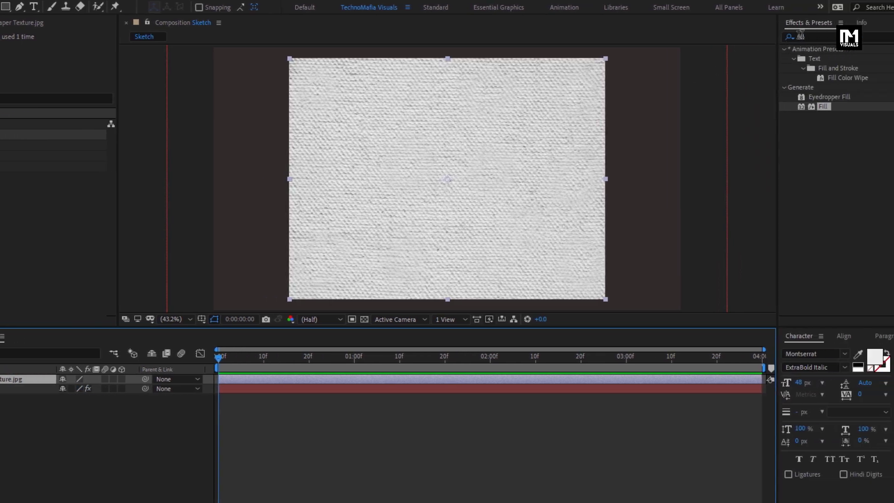
pyautogui.click(800, 35)
pyautogui.write('ti')
pyautogui.click(767, 41)
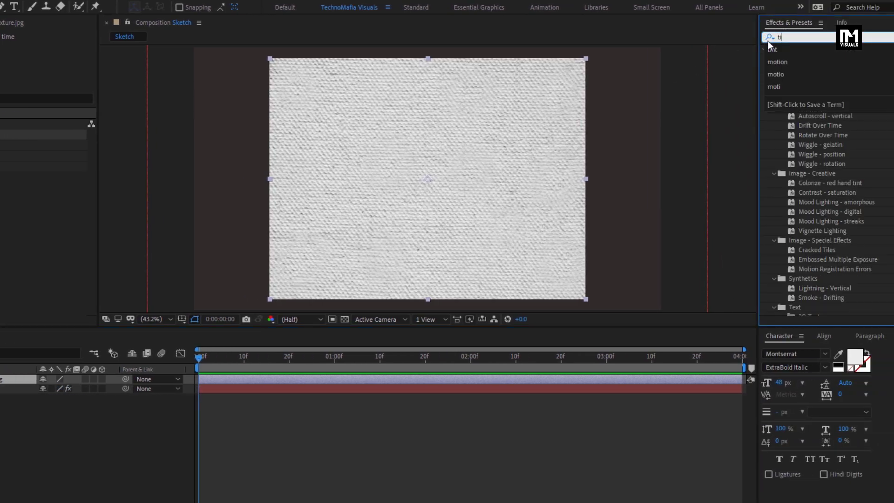
pyautogui.click(773, 50)
pyautogui.moveTo(809, 90); pyautogui.dragTo(493, 177)
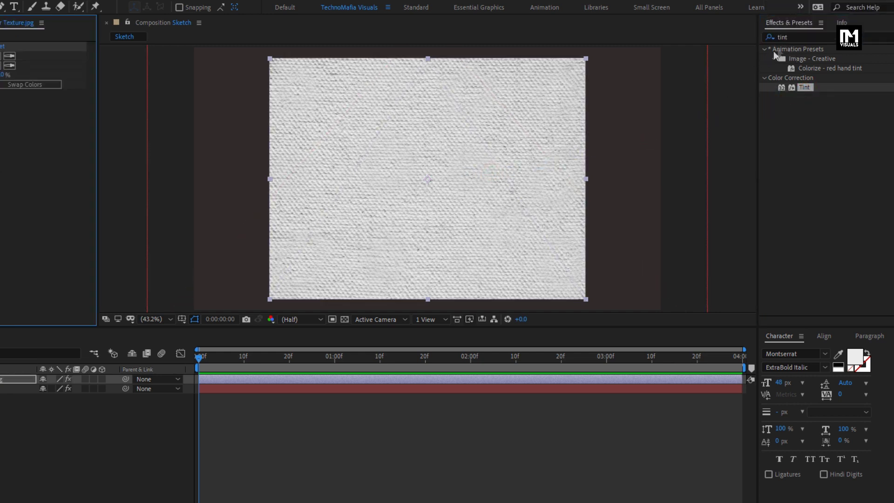
# Apply the Motion Tile effect to the Paper Texture.jpg layer.
pyautogui.click(789, 36)
pyautogui.write('motio')
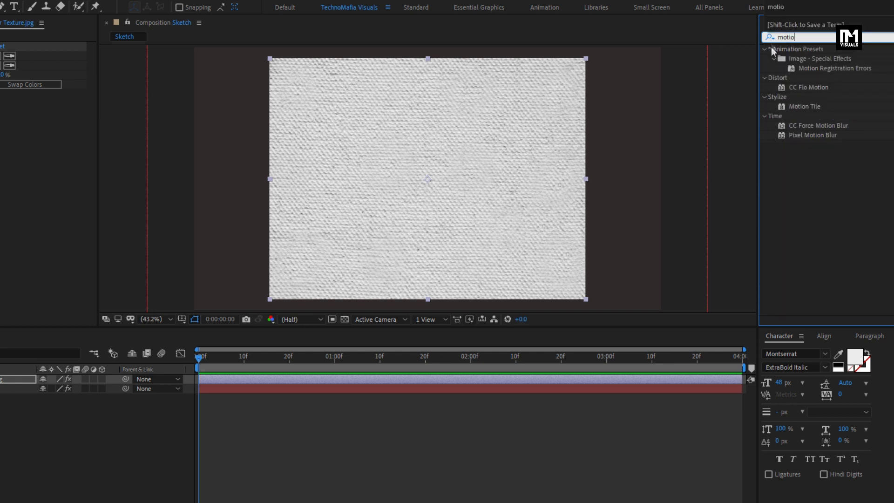
pyautogui.moveTo(801, 106); pyautogui.dragTo(459, 178)
# Set Motion Tile output width and height to 200 with Mirror Edges on.
pyautogui.click(134, 133)
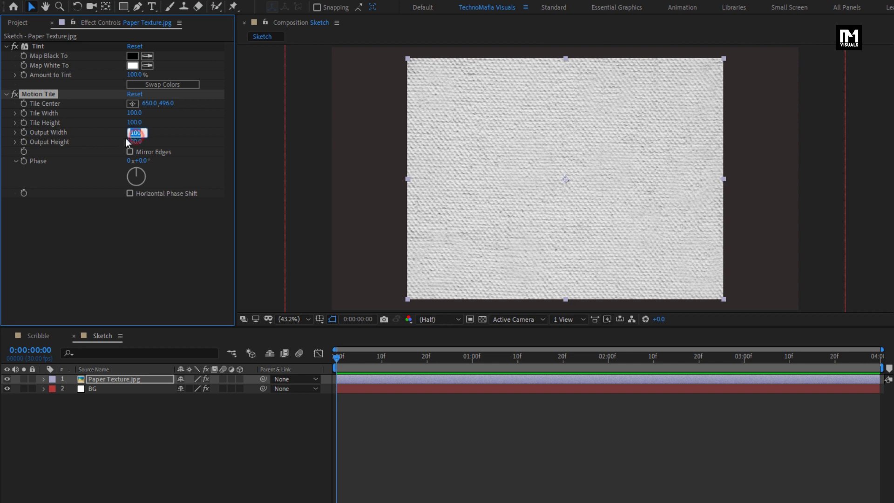
pyautogui.write('200')
pyautogui.press('Return')
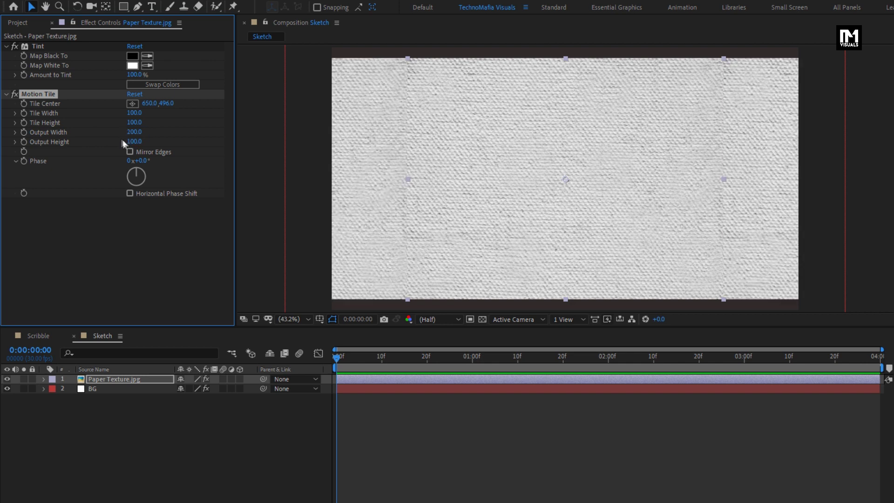
pyautogui.click(126, 142)
pyautogui.press('Return')
pyautogui.click(129, 152)
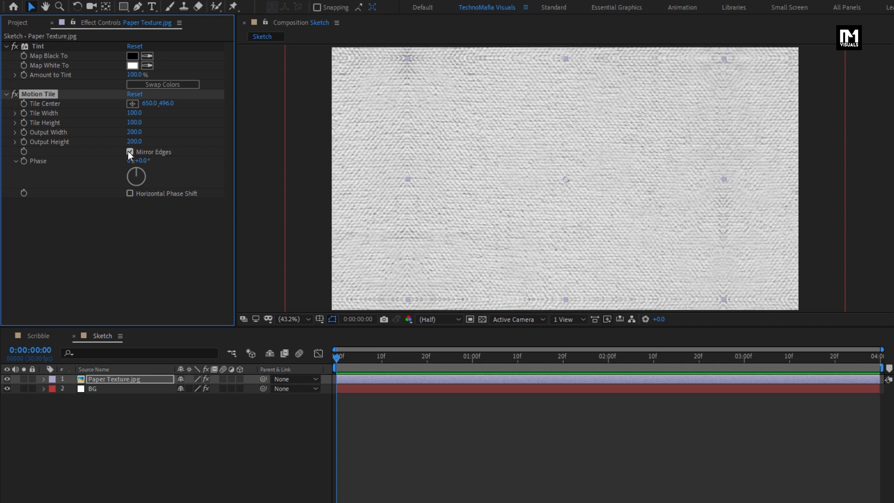
# Scale the Paper Texture.jpg layer to 120%.
pyautogui.press('s')
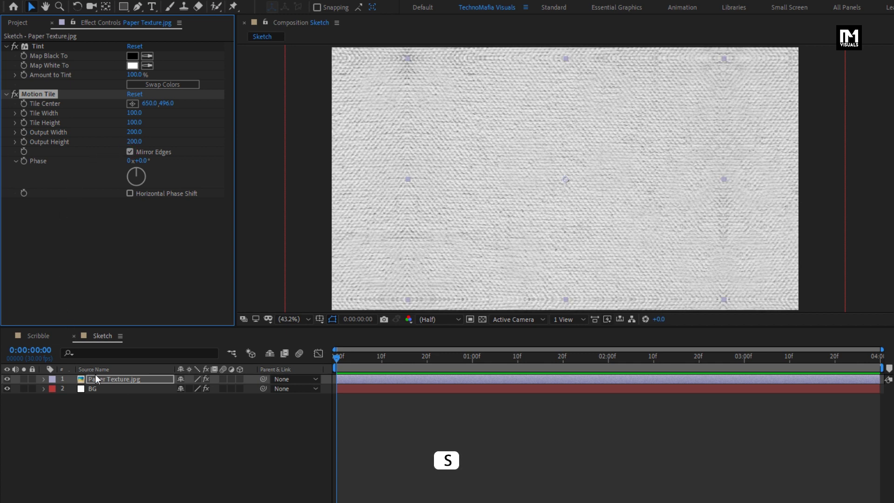
pyautogui.click(122, 380)
pyautogui.press('s')
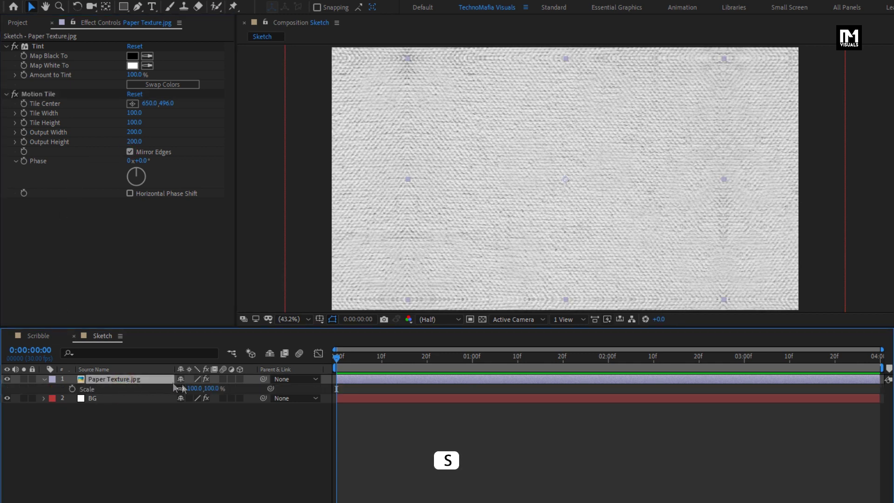
pyautogui.click(213, 389)
pyautogui.write('120')
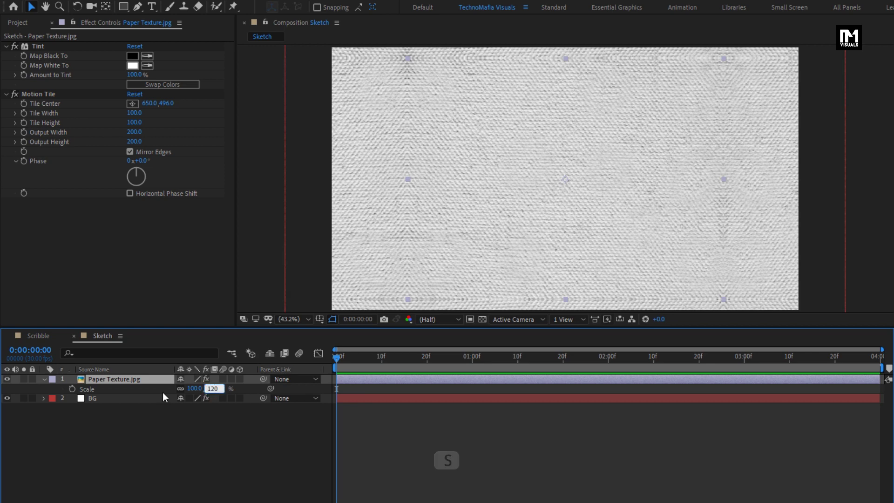
pyautogui.press('Return')
# Set the paper texture's blending mode to Overlay.
pyautogui.click(45, 379)
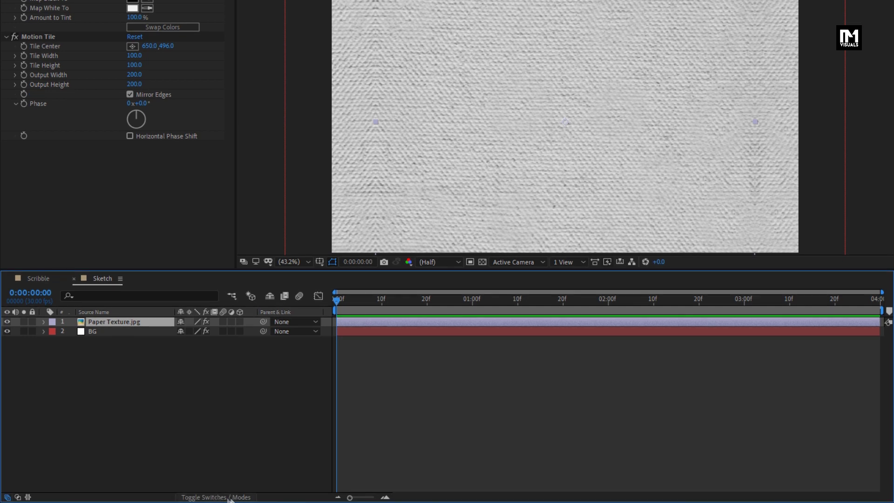
pyautogui.click(228, 496)
pyautogui.click(192, 322)
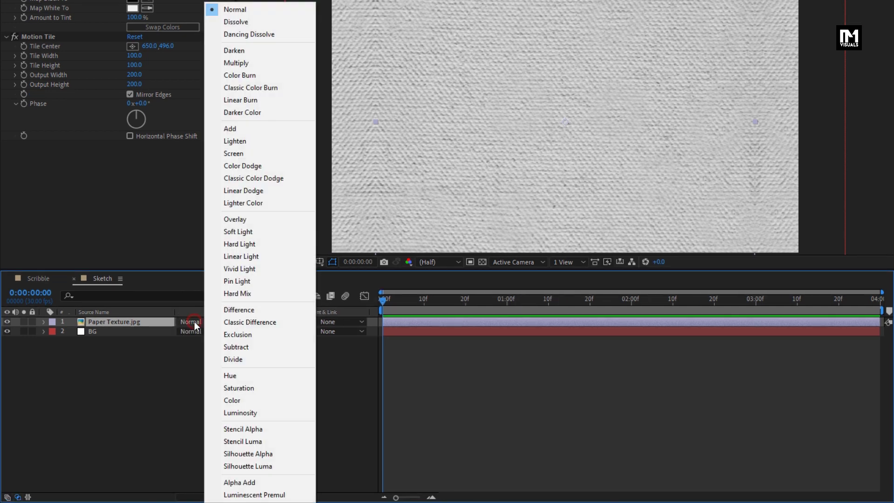
pyautogui.click(254, 219)
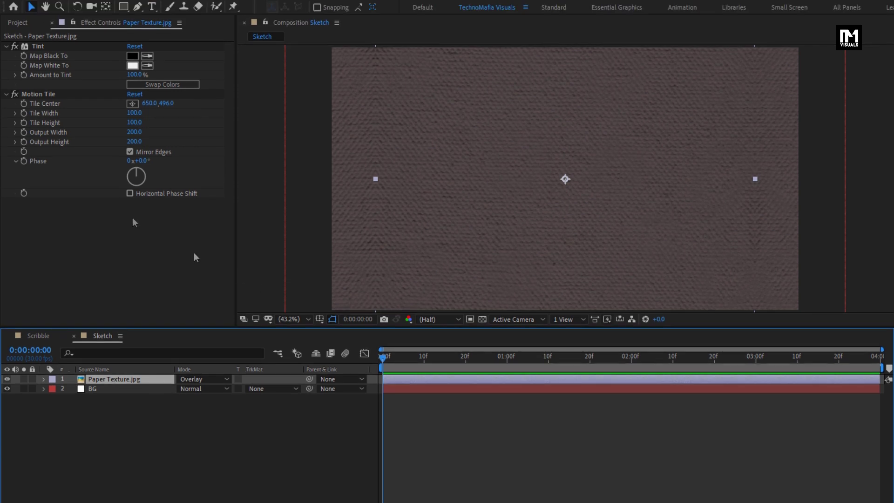
pyautogui.click(10, 17)
# Add Image 145.jpg as the top layer of Sketch and scale it to 36%.
pyautogui.click(39, 125)
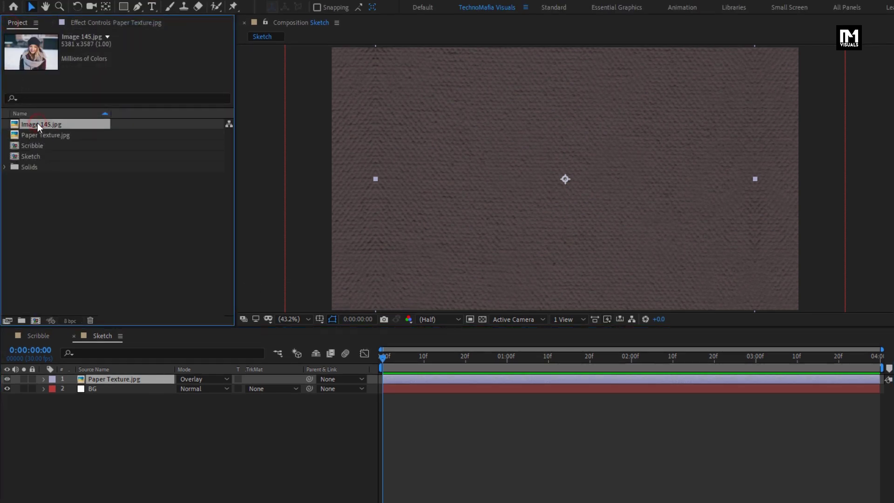
pyautogui.moveTo(38, 131); pyautogui.dragTo(127, 378)
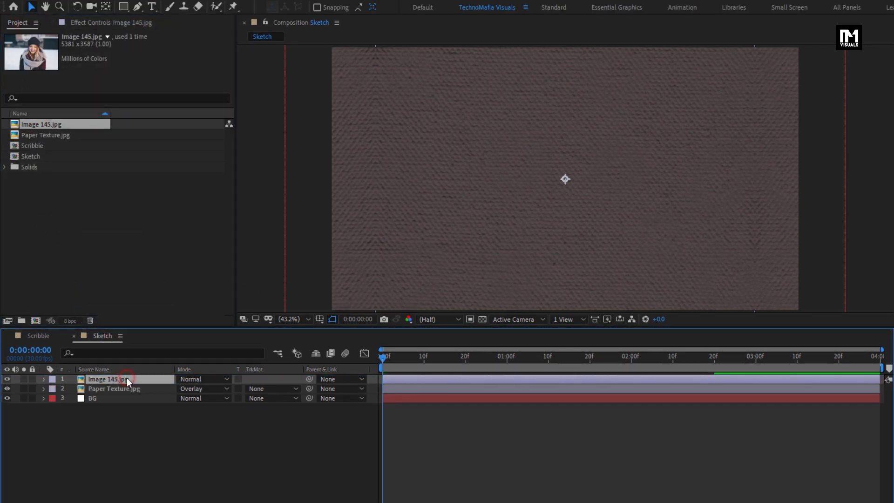
pyautogui.press('s')
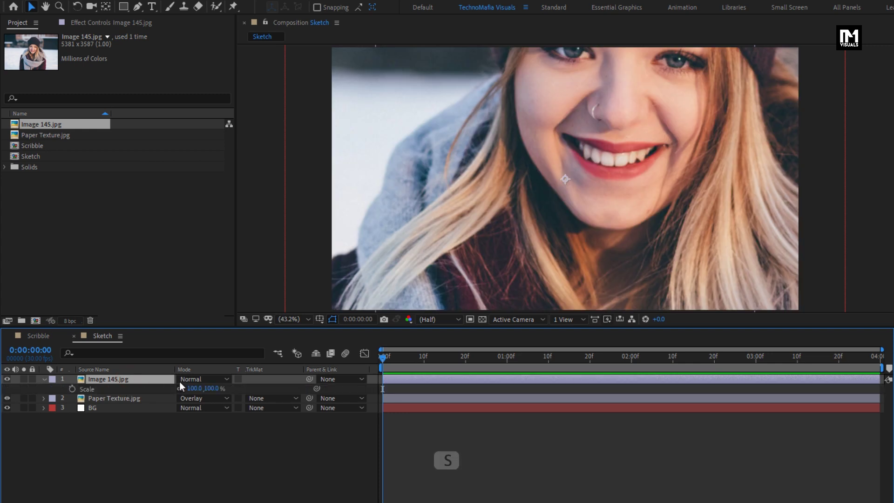
pyautogui.moveTo(210, 390); pyautogui.dragTo(181, 395)
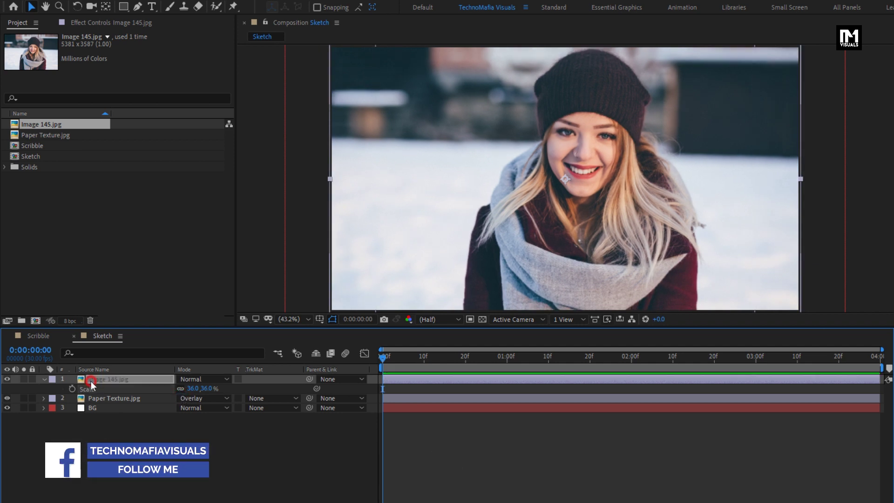
# Pre-compose the photo layer into a comp named Media, moving all attributes.
pyautogui.click(45, 379)
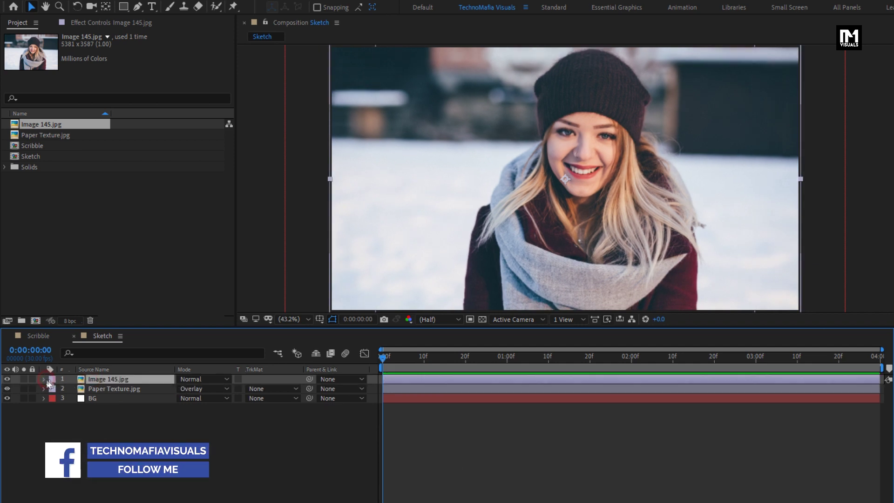
pyautogui.rightClick(101, 378)
pyautogui.click(122, 328)
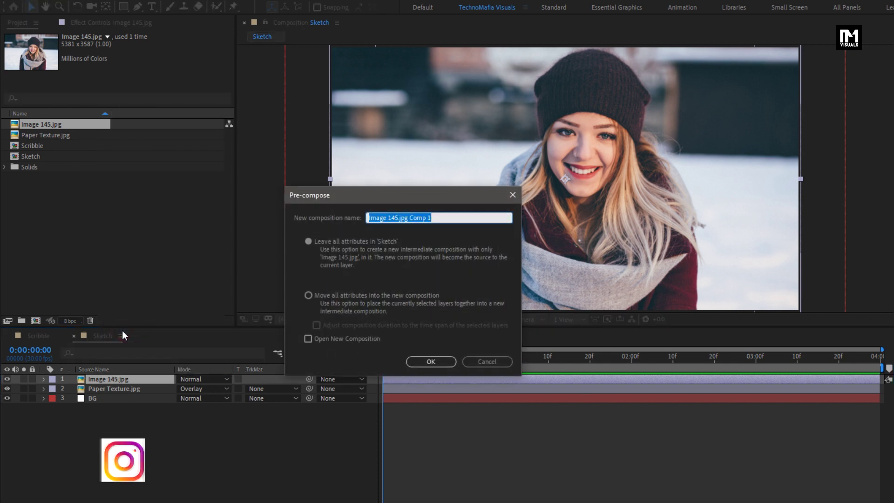
pyautogui.write('Media')
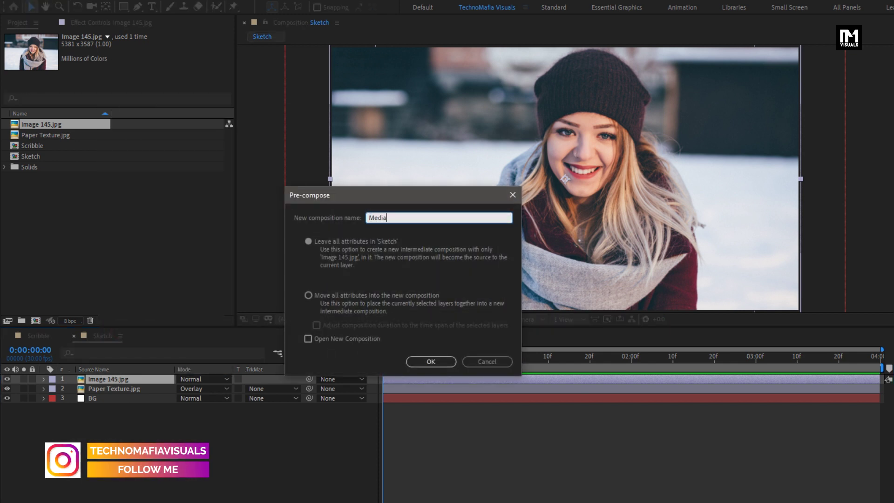
pyautogui.click(308, 296)
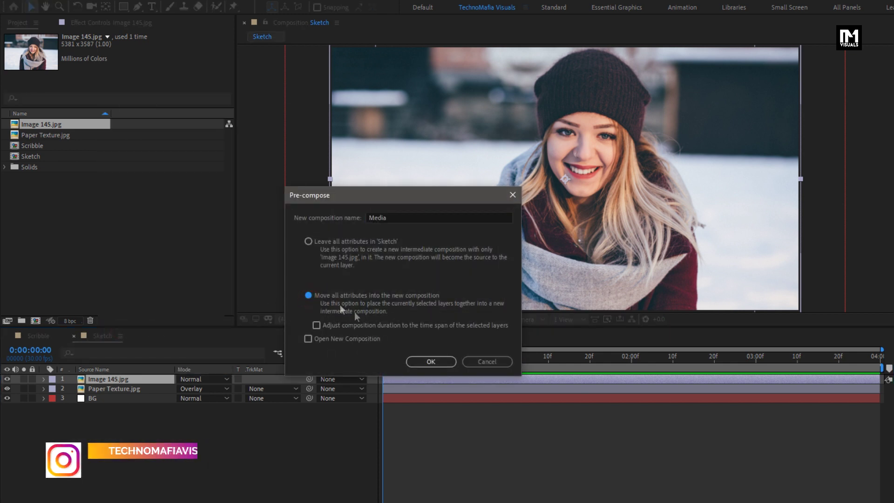
pyautogui.click(422, 362)
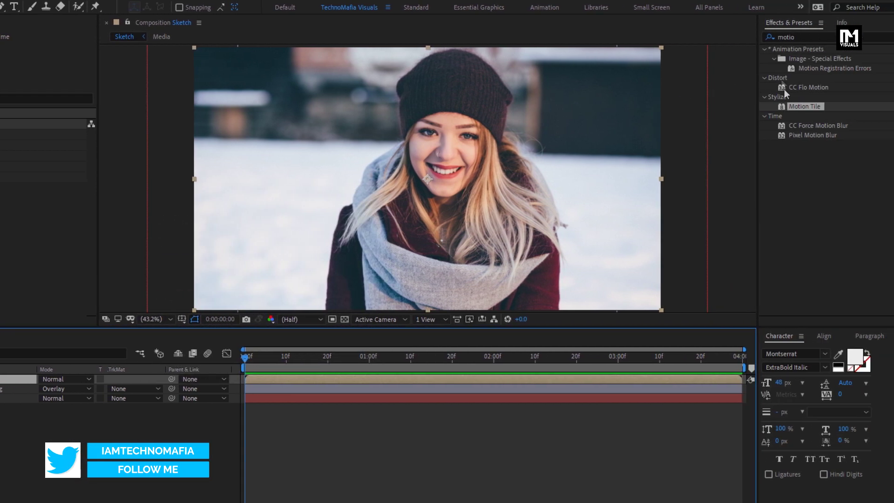
# Apply Motion Tile to the Media layer with output width and height 200.
pyautogui.click(805, 106)
pyautogui.moveTo(811, 108); pyautogui.dragTo(480, 190)
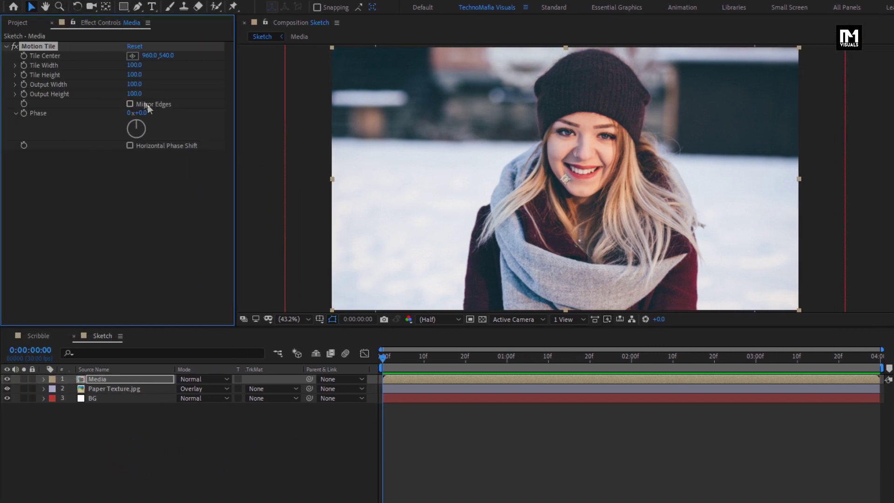
pyautogui.click(135, 85)
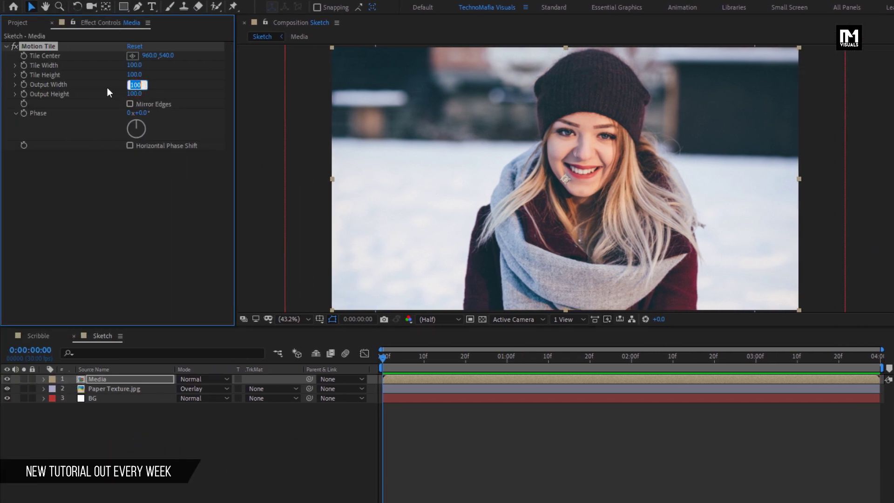
pyautogui.write('200')
pyautogui.press('Return')
pyautogui.click(134, 94)
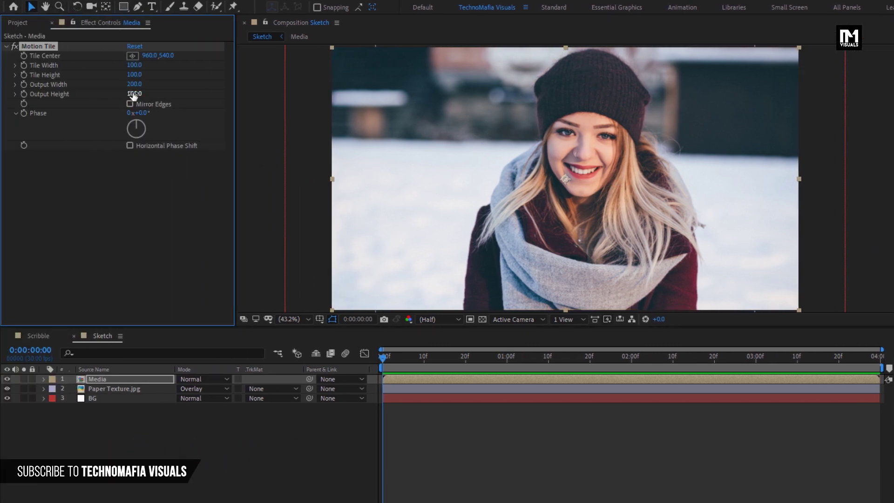
pyautogui.write('200')
pyautogui.press('Return')
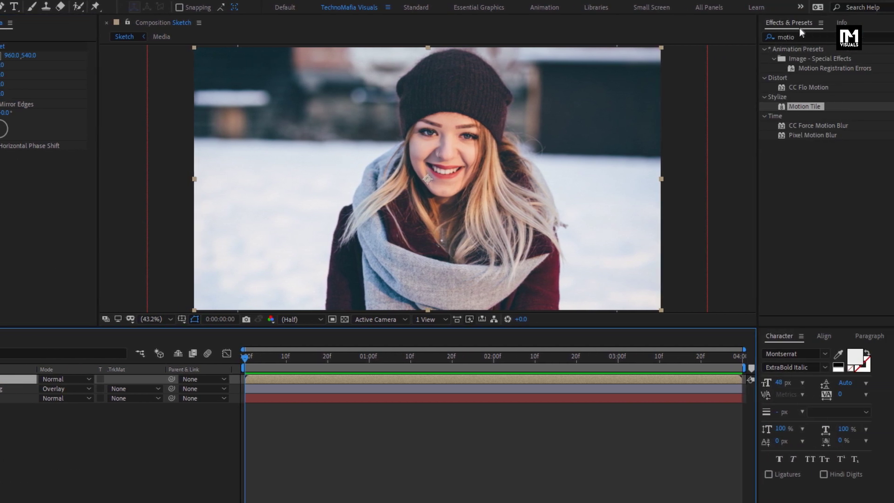
# Add a Tint mapping white to DBD2D2 on Media, then switch the Tint off.
pyautogui.click(801, 35)
pyautogui.moveTo(801, 35); pyautogui.dragTo(756, 35)
pyautogui.write('tint')
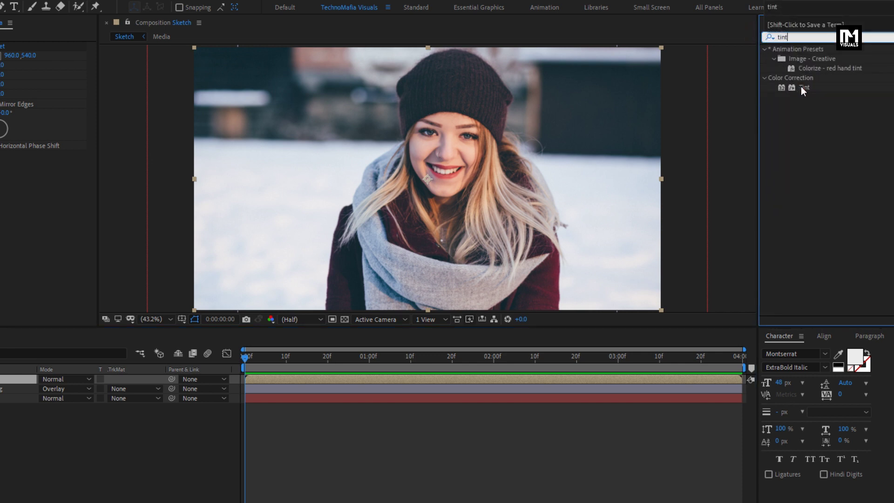
pyautogui.moveTo(803, 91); pyautogui.dragTo(465, 180)
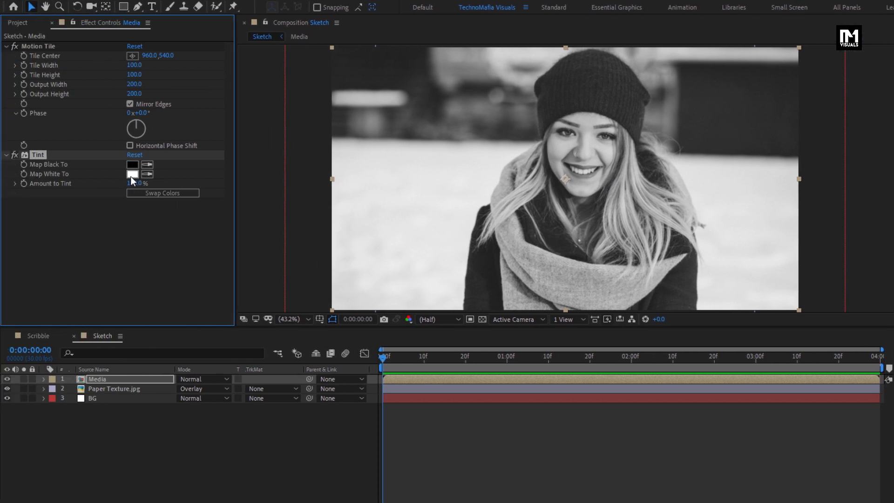
pyautogui.click(132, 175)
pyautogui.moveTo(123, 184)
pyautogui.mouseDown()
pyautogui.moveTo(127, 149)
pyautogui.moveTo(140, 152)
pyautogui.moveTo(121, 167)
pyautogui.mouseUp()
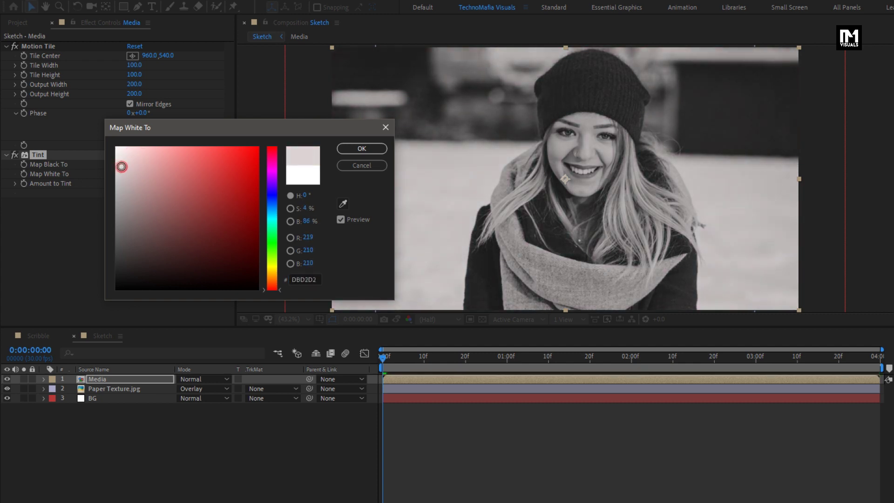
pyautogui.click(354, 148)
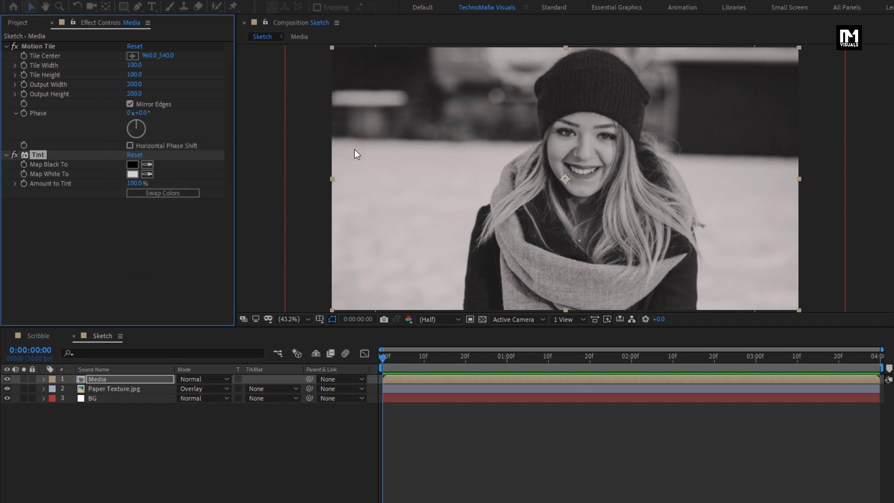
pyautogui.click(16, 154)
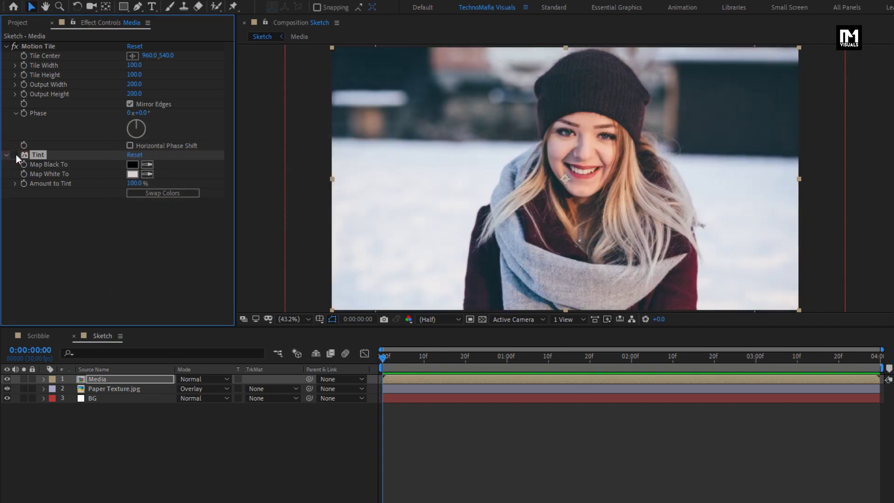
pyautogui.click(20, 25)
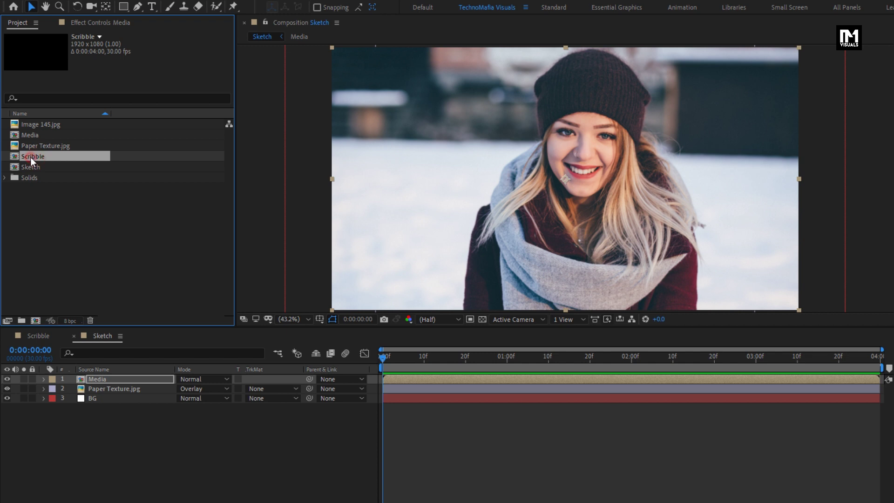
# Add the Scribble comp above Media and, at 2s 4f, draw a closed irregular mask around the frame centre.
pyautogui.moveTo(32, 160); pyautogui.dragTo(105, 379)
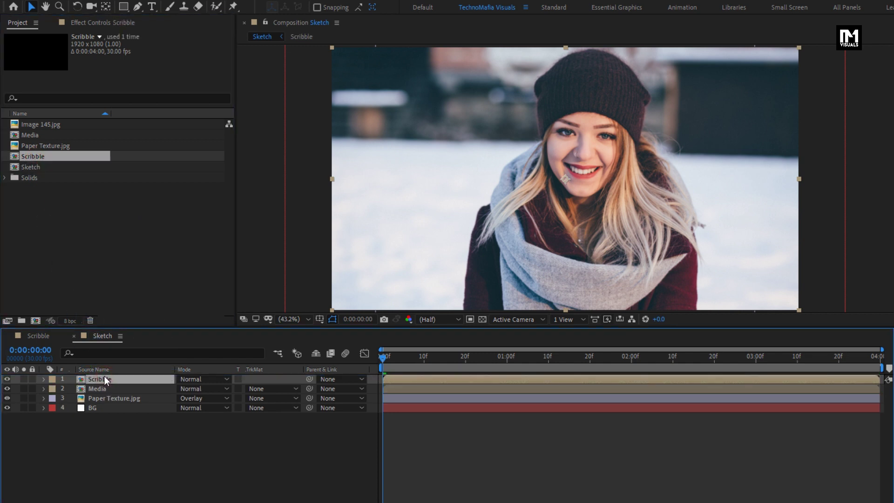
pyautogui.click(647, 357)
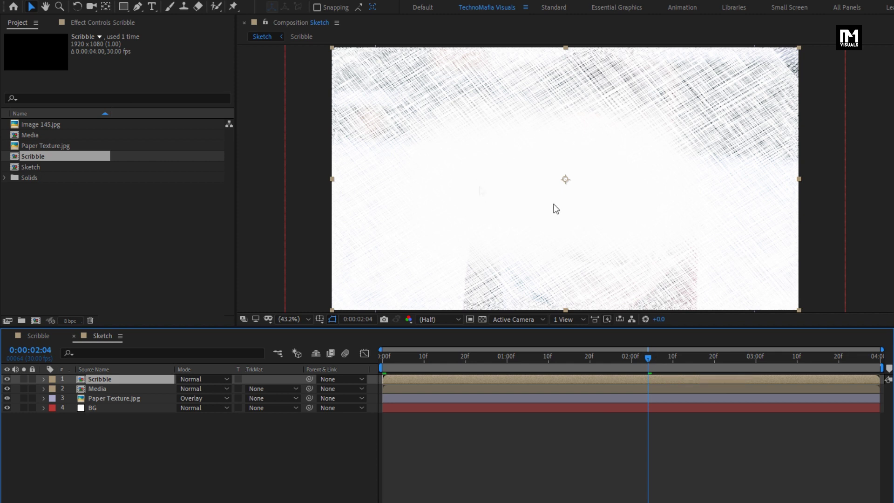
pyautogui.click(137, 6)
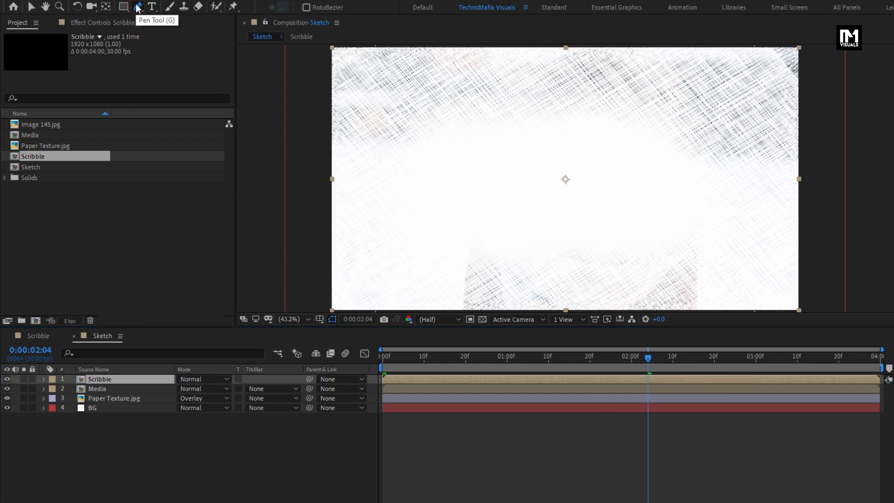
pyautogui.click(424, 76)
pyautogui.click(518, 77)
pyautogui.click(613, 78)
pyautogui.click(688, 79)
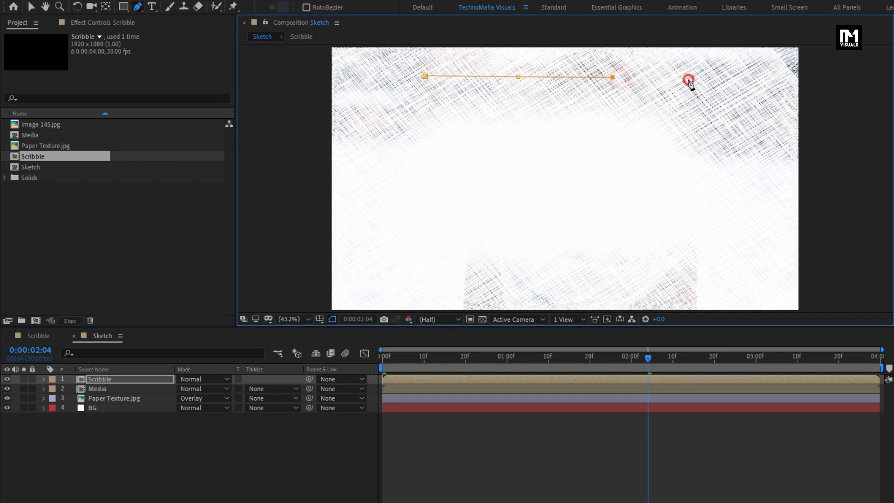
pyautogui.click(728, 88)
pyautogui.click(741, 149)
pyautogui.click(747, 216)
pyautogui.click(737, 258)
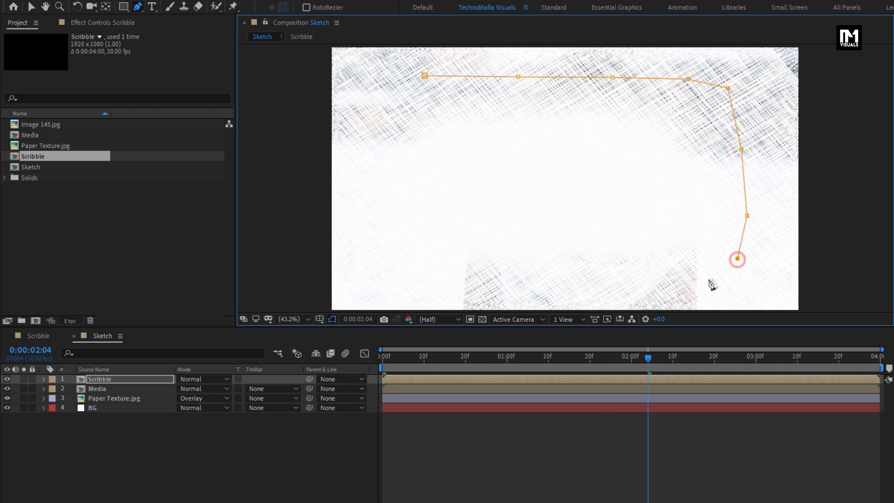
pyautogui.click(696, 284)
pyautogui.click(553, 282)
pyautogui.click(455, 286)
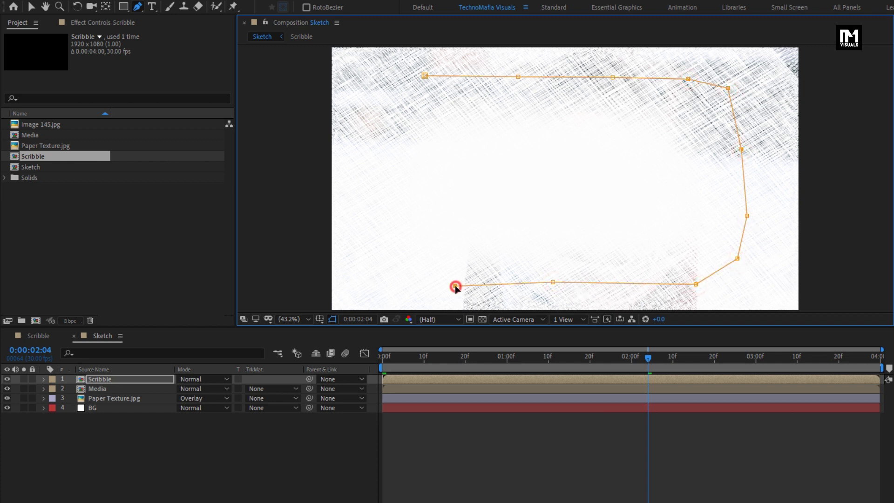
pyautogui.click(405, 259)
pyautogui.click(385, 221)
pyautogui.click(375, 163)
pyautogui.click(379, 105)
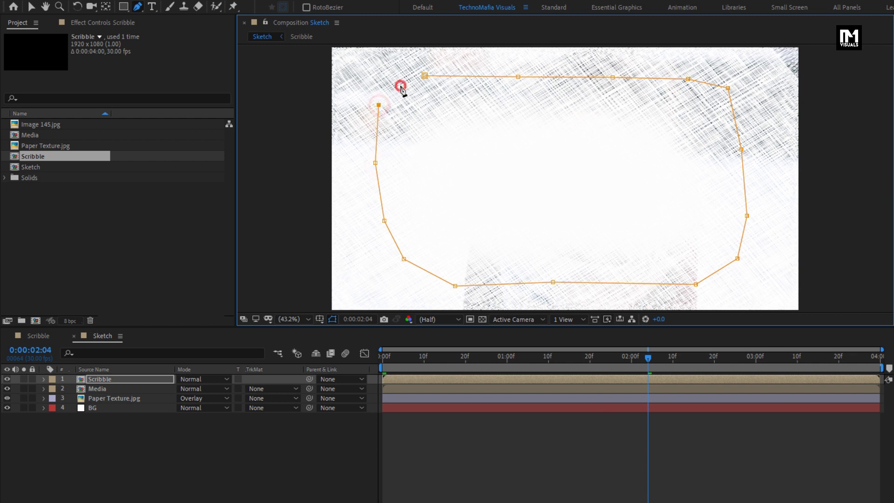
pyautogui.click(400, 86)
pyautogui.click(424, 74)
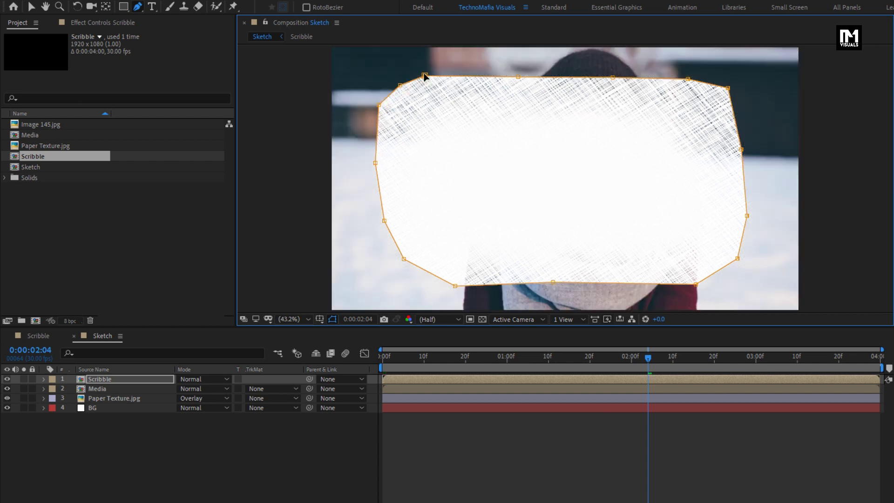
# Expand the Scribble layer to show Mask 1's properties.
pyautogui.click(96, 378)
pyautogui.click(44, 379)
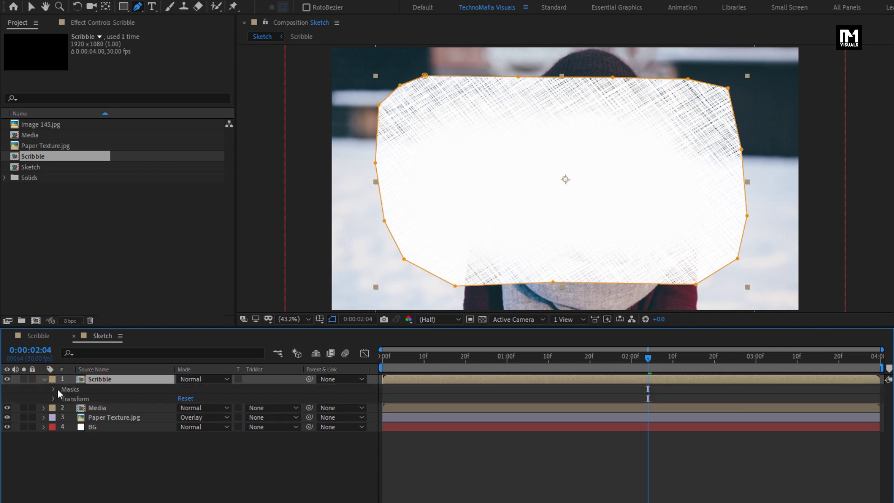
pyautogui.click(57, 389)
pyautogui.click(53, 389)
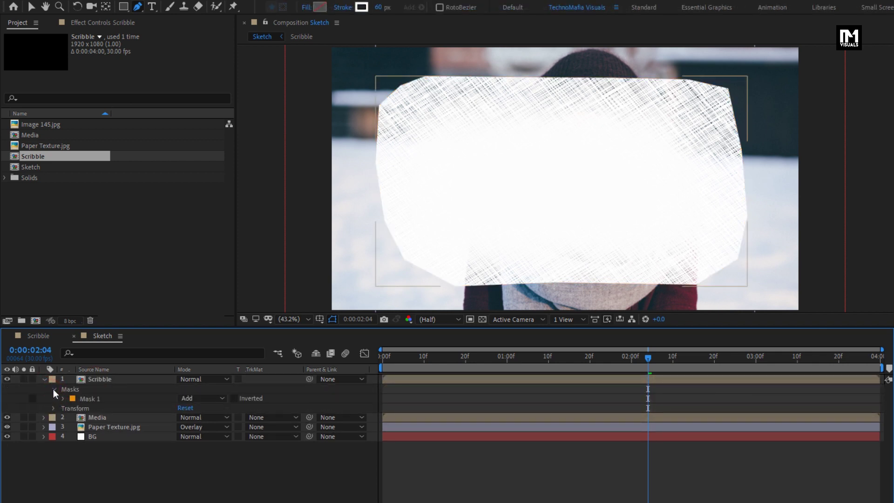
pyautogui.click(62, 399)
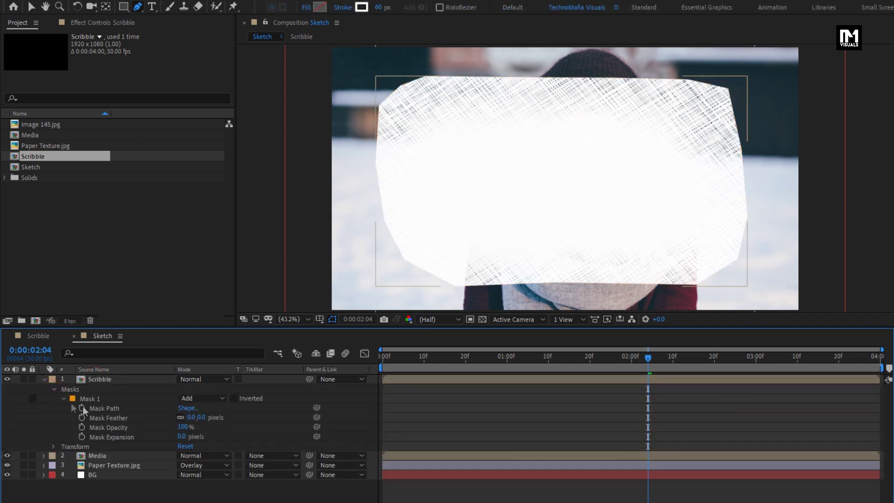
# Give Mask 1 a 300-pixel feather and scale the Scribble layer to 115%.
pyautogui.click(202, 417)
pyautogui.press('Return')
pyautogui.click(131, 379)
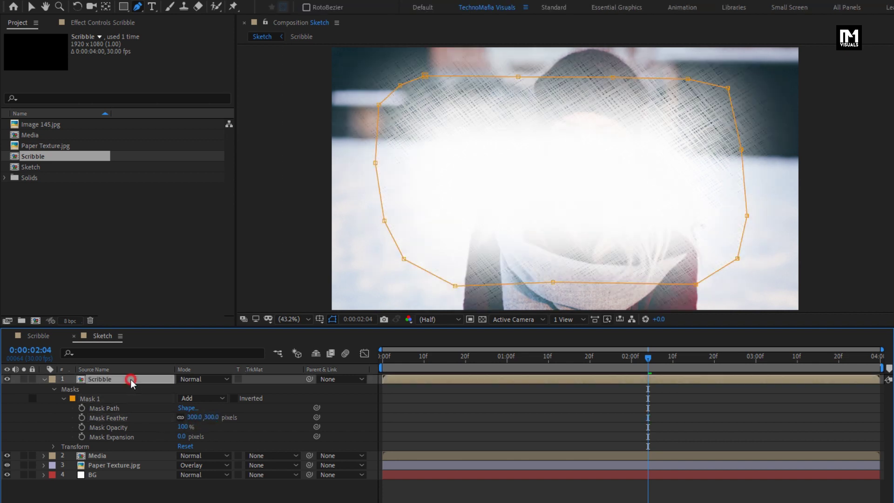
pyautogui.press('s')
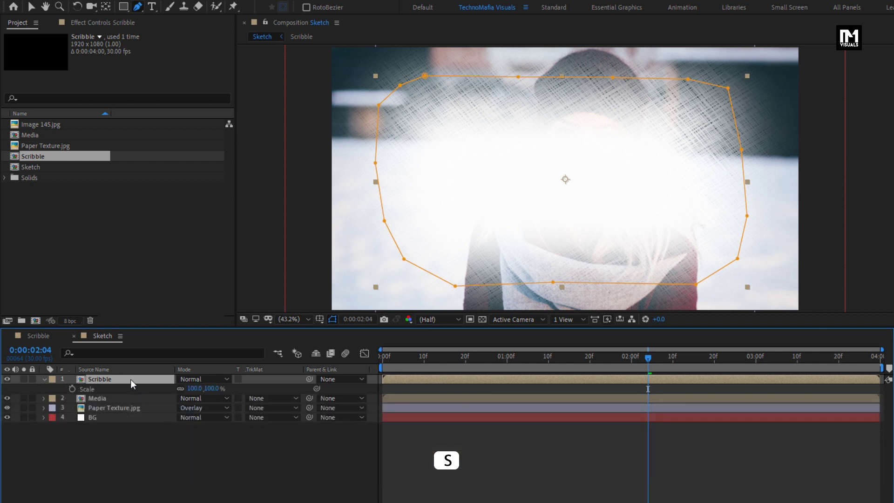
pyautogui.click(213, 388)
pyautogui.write('115')
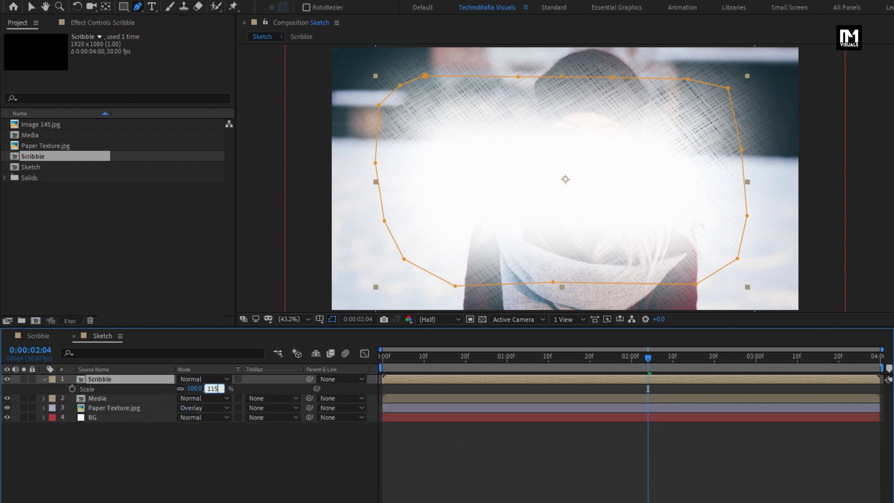
pyautogui.press('Return')
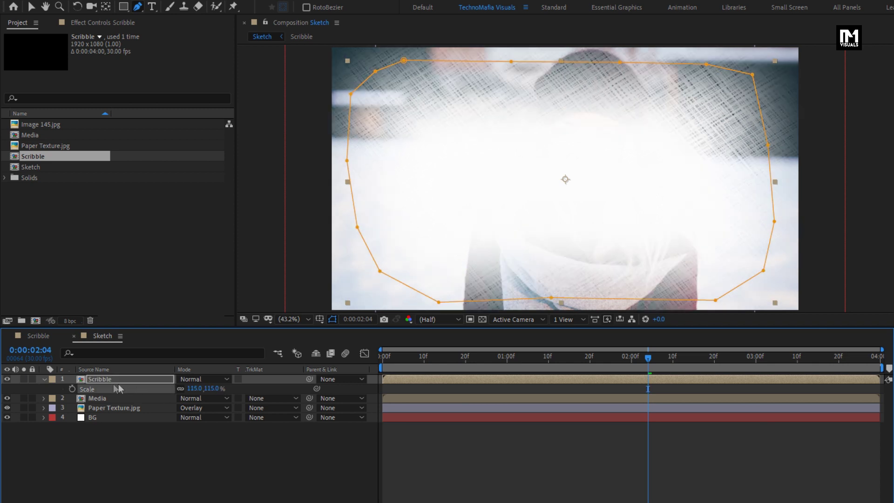
# Set Media's track matte to Alpha Matte "Scribble", preview the reveal, and add Paper Texture.jpg on top.
pyautogui.click(45, 378)
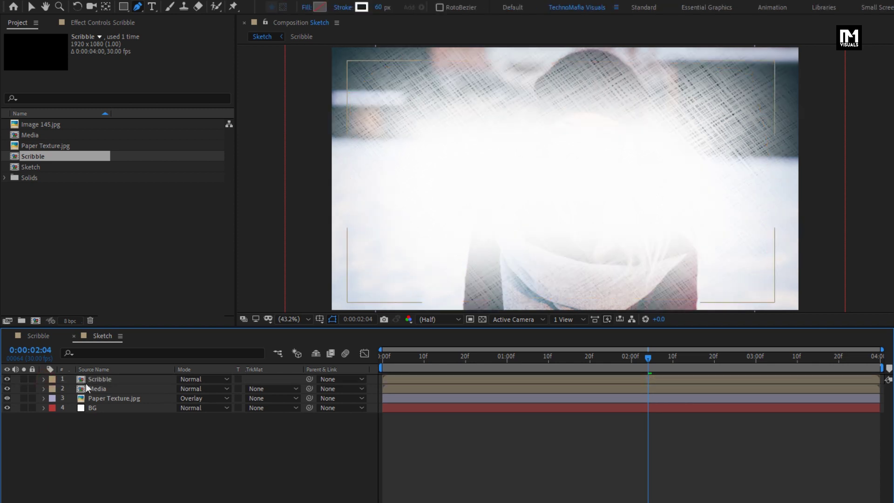
pyautogui.click(106, 389)
pyautogui.click(262, 392)
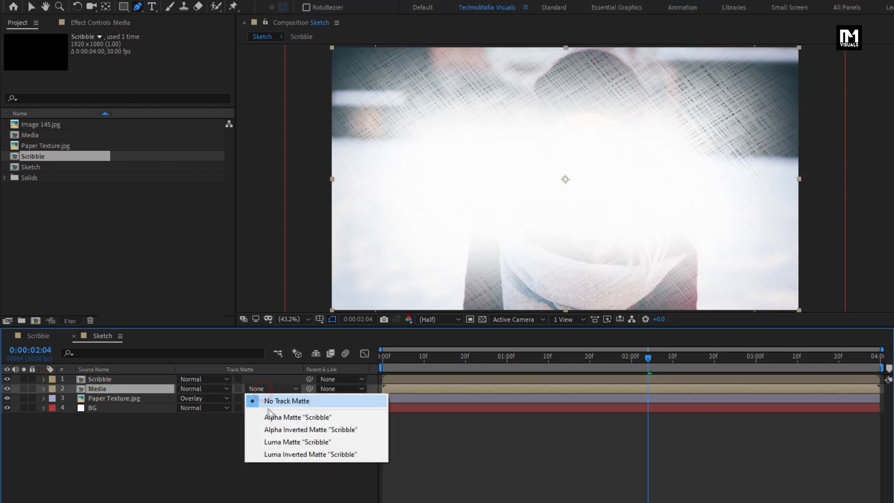
pyautogui.click(271, 414)
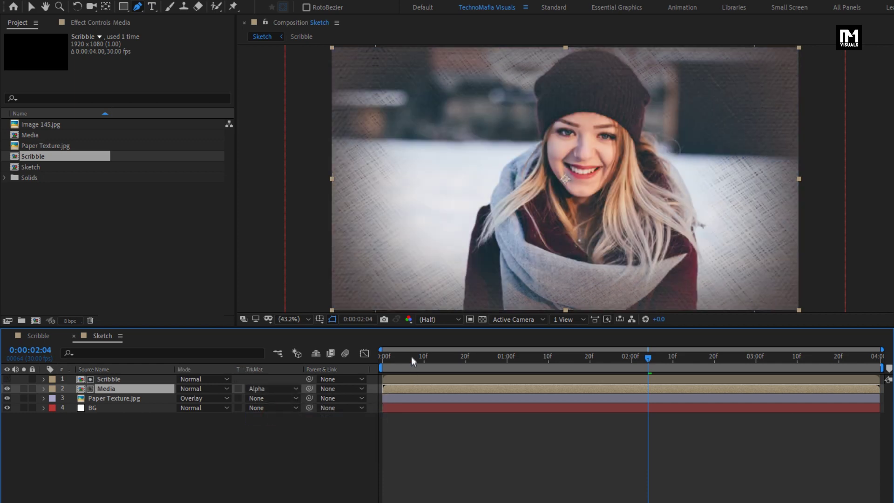
pyautogui.moveTo(411, 357); pyautogui.dragTo(560, 355)
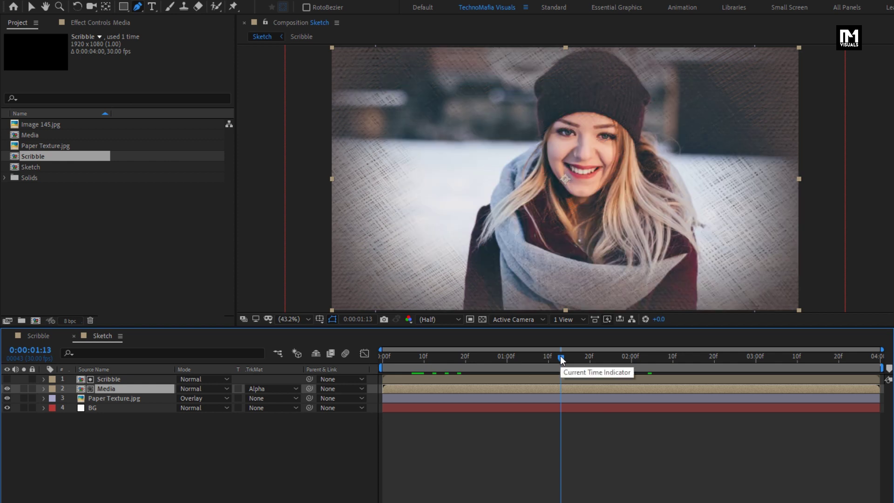
pyautogui.moveTo(51, 148); pyautogui.dragTo(128, 375)
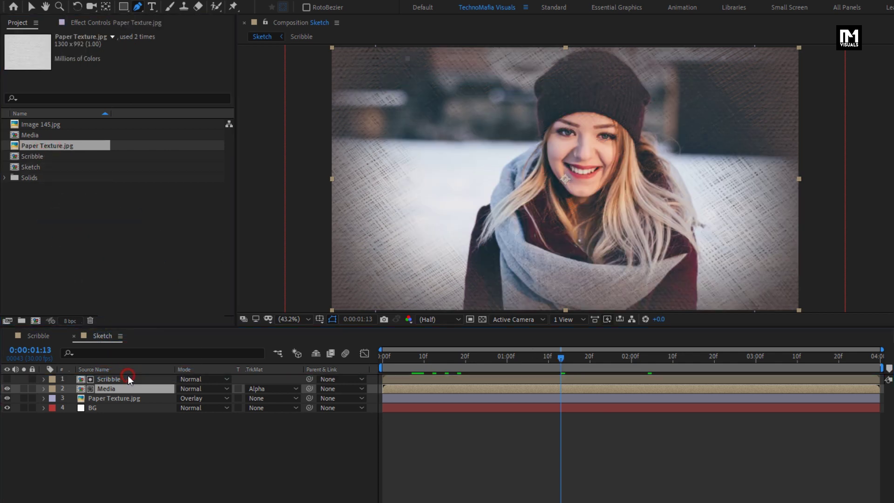
# Scale the new Paper Texture.jpg layer to 70%.
pyautogui.press('s')
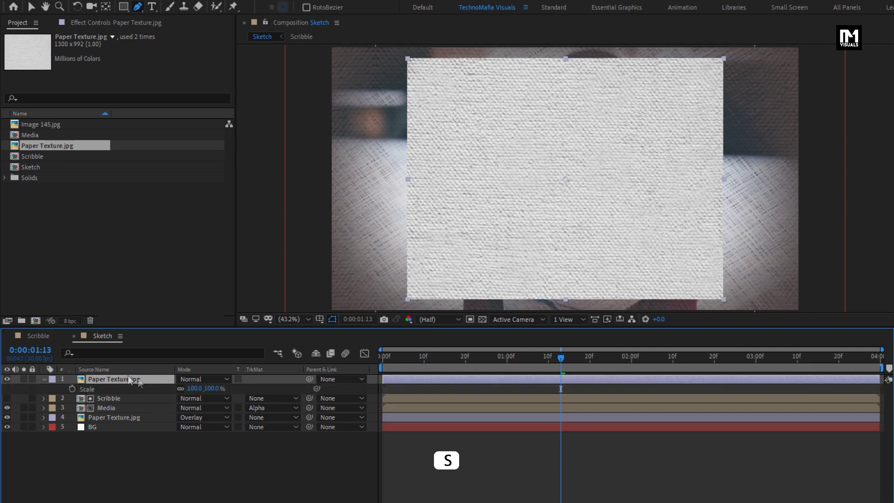
pyautogui.click(212, 388)
pyautogui.write('70')
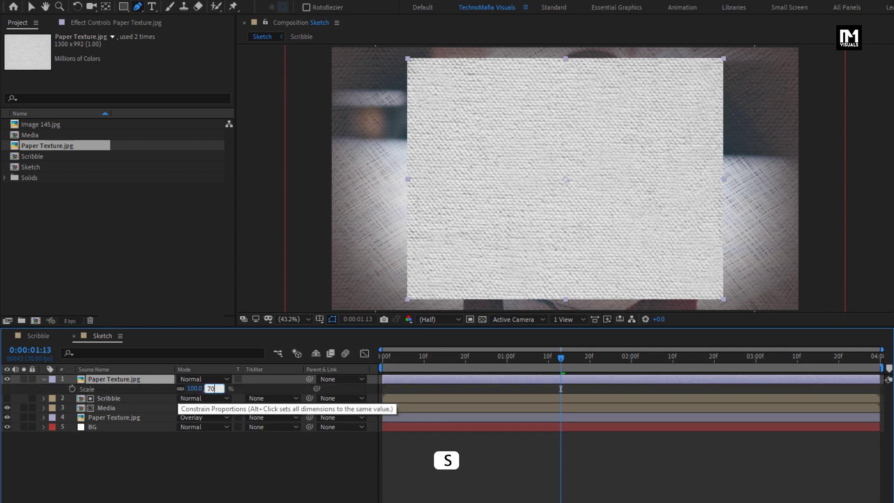
pyautogui.press('Return')
pyautogui.click(149, 379)
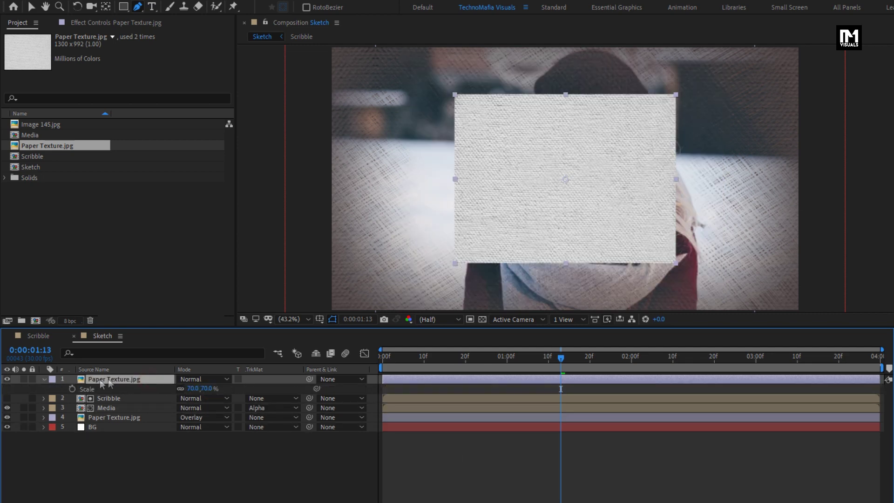
pyautogui.click(44, 380)
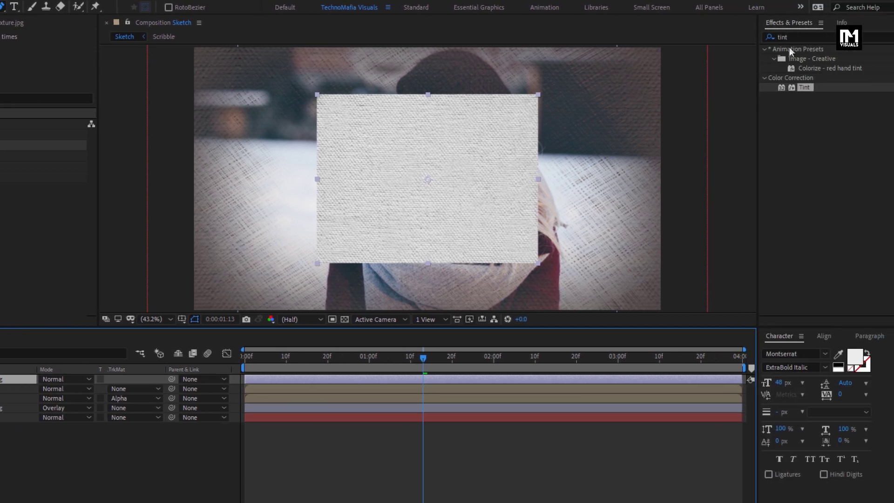
# Apply the Motion Tile effect to the paper texture layer.
pyautogui.click(782, 38)
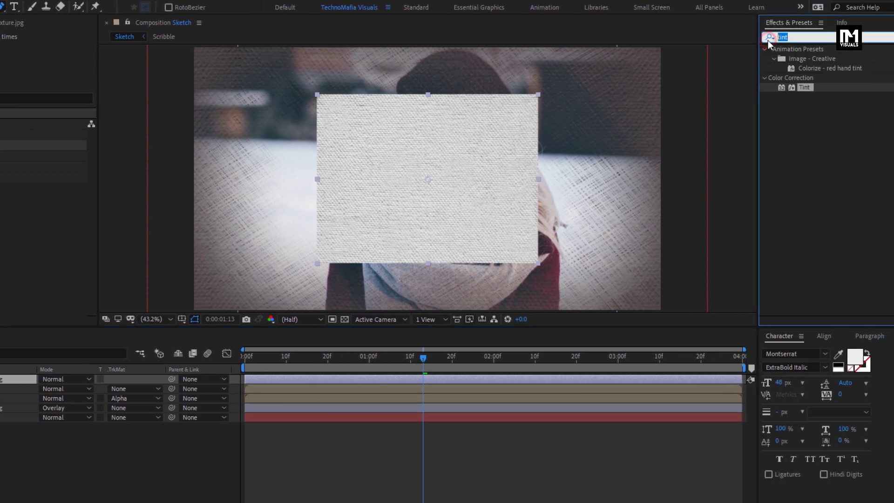
pyautogui.write('motio')
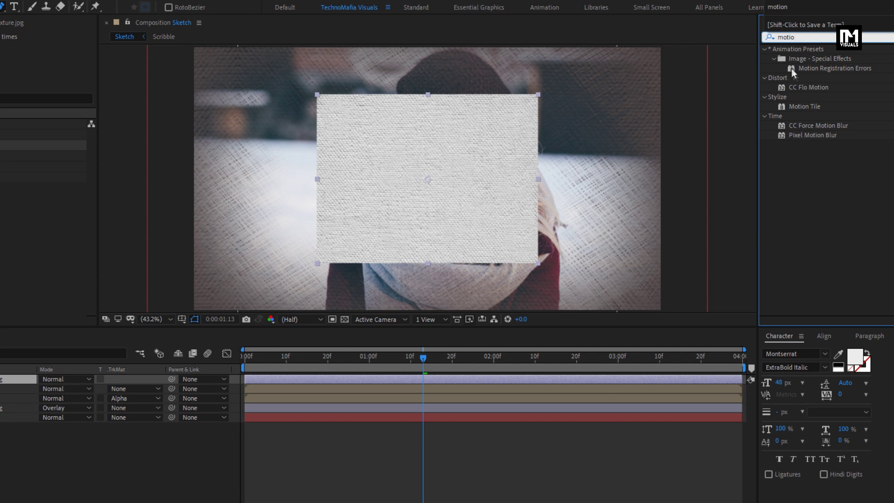
pyautogui.moveTo(806, 106); pyautogui.dragTo(445, 175)
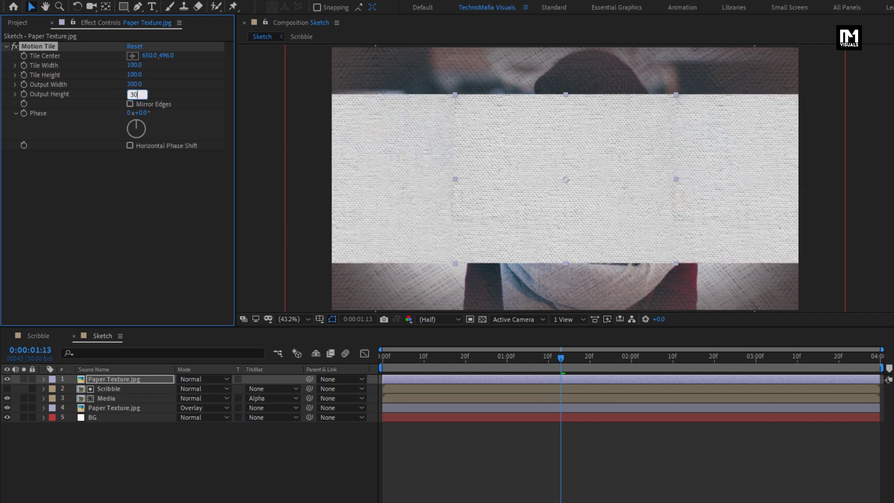
# Set Motion Tile output height to 300 with Mirror Edges, and add Sharpen at 200.
pyautogui.press('Return')
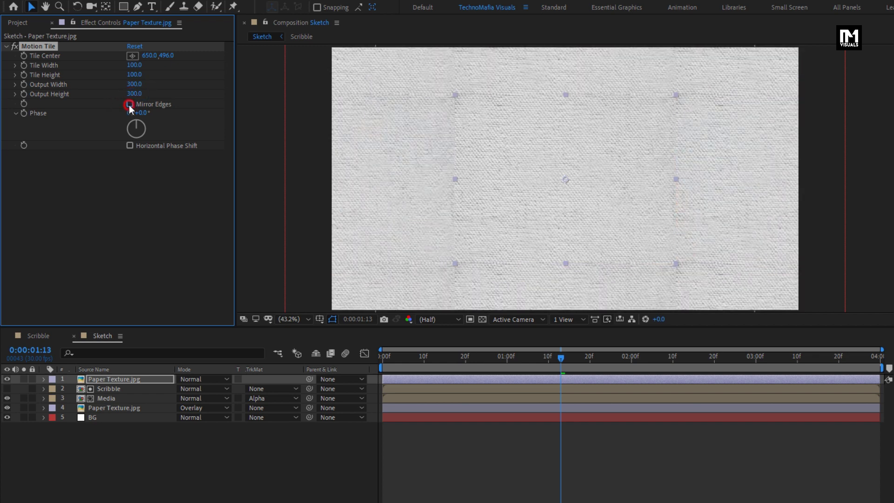
pyautogui.click(129, 104)
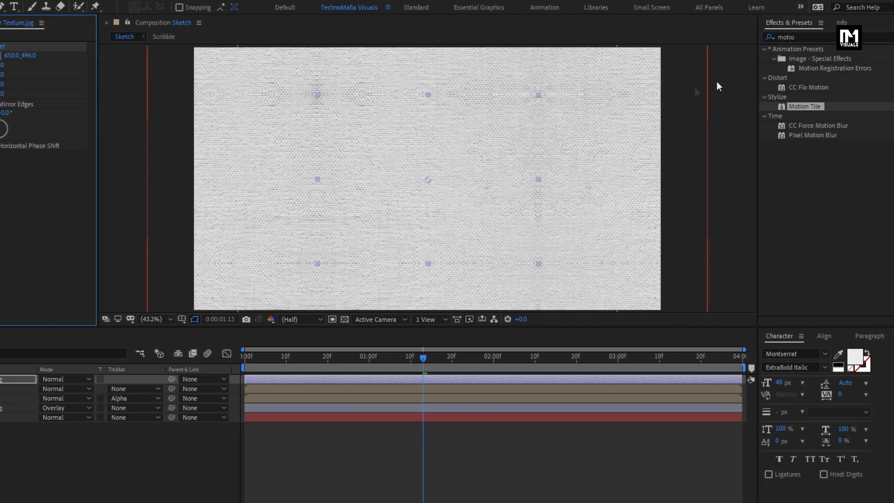
pyautogui.click(754, 41)
pyautogui.write('s')
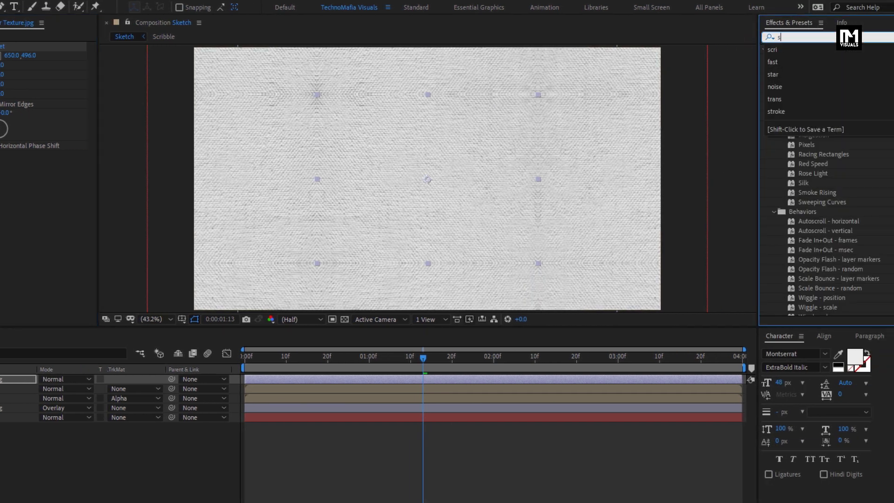
pyautogui.write('harp')
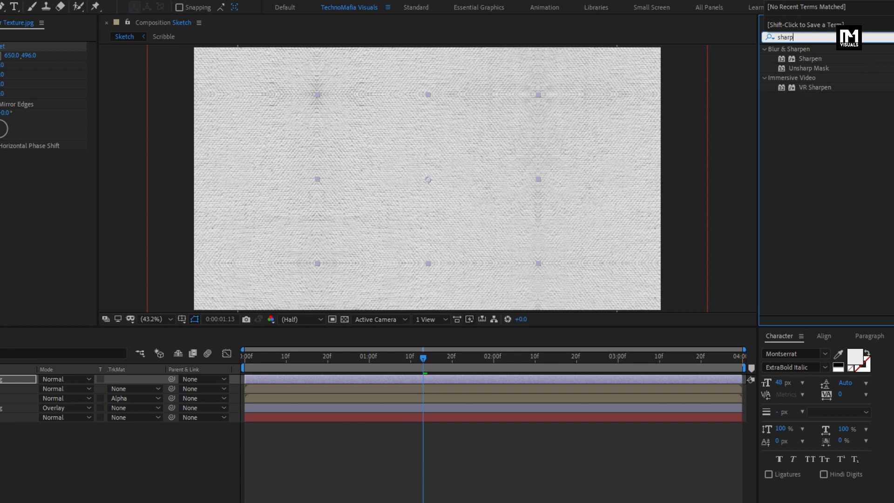
pyautogui.moveTo(810, 58); pyautogui.dragTo(459, 166)
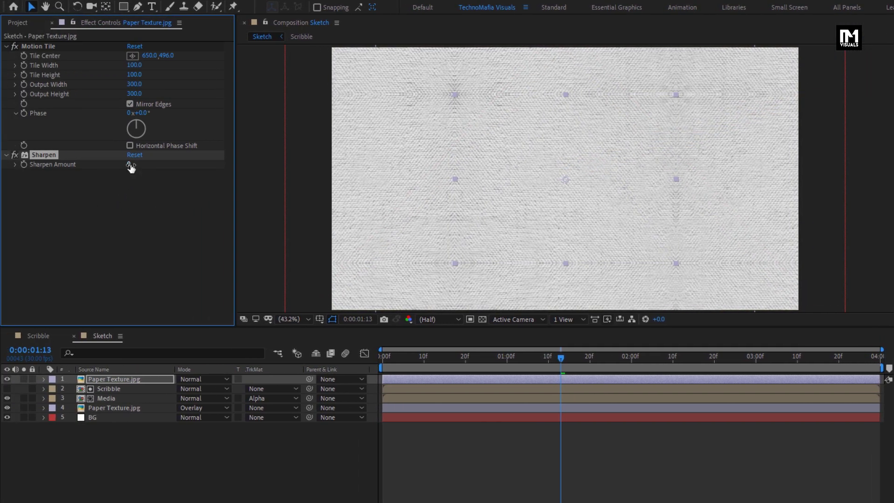
pyautogui.write('200')
pyautogui.press('Return')
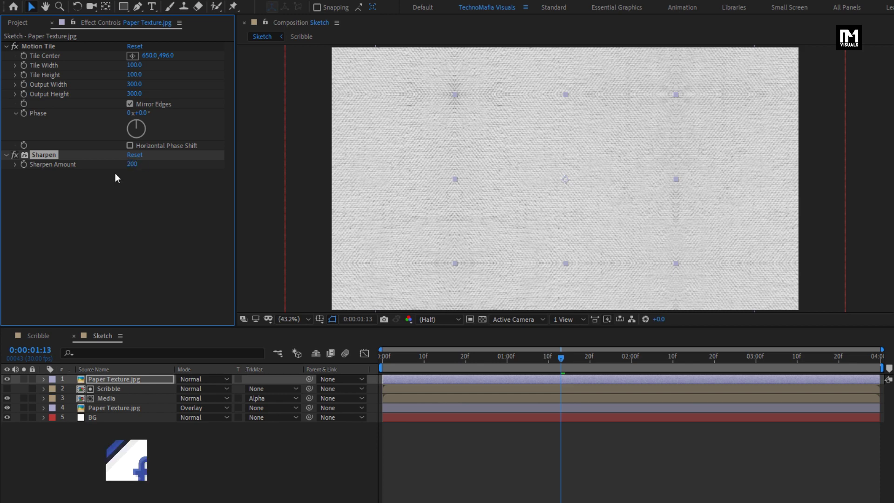
# Set the paper texture layer's blend mode to Soft Light.
pyautogui.click(203, 379)
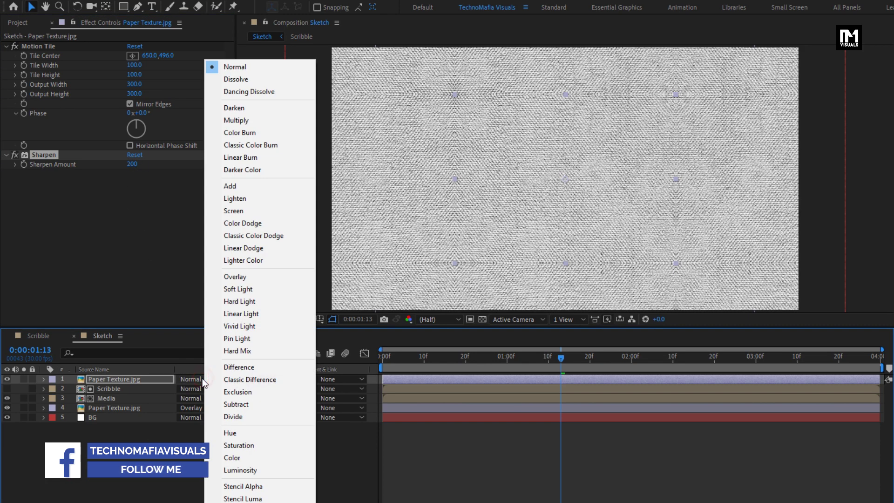
pyautogui.click(226, 289)
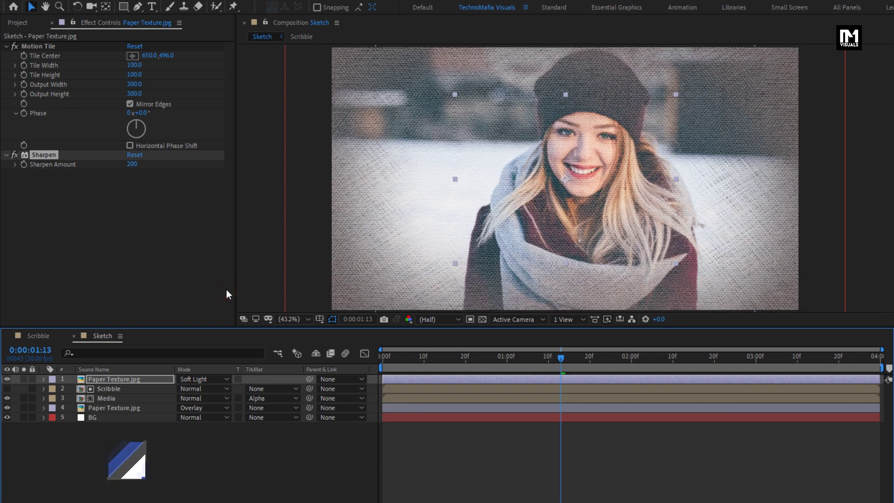
pyautogui.rightClick(154, 456)
# Add Null 1, parent layers 2–6 to it, and show its Rotation.
pyautogui.moveTo(216, 332)
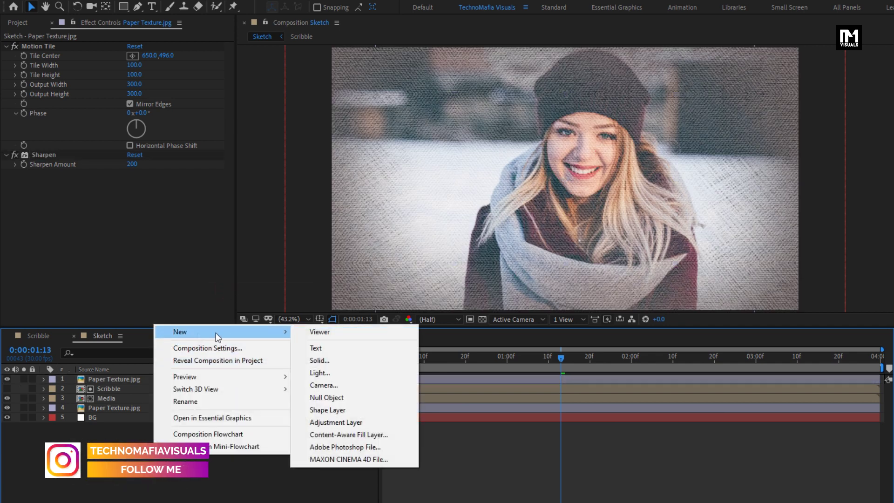
pyautogui.click(333, 398)
pyautogui.moveTo(160, 432); pyautogui.dragTo(122, 389)
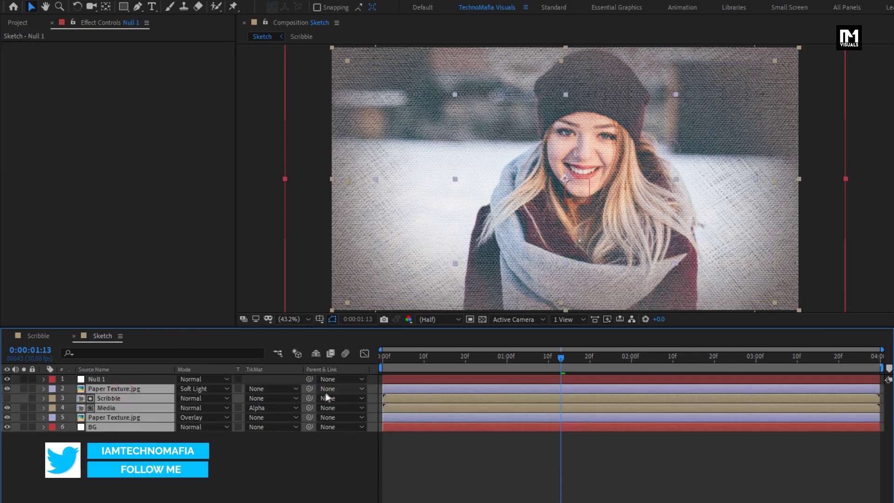
pyautogui.click(342, 389)
pyautogui.click(340, 416)
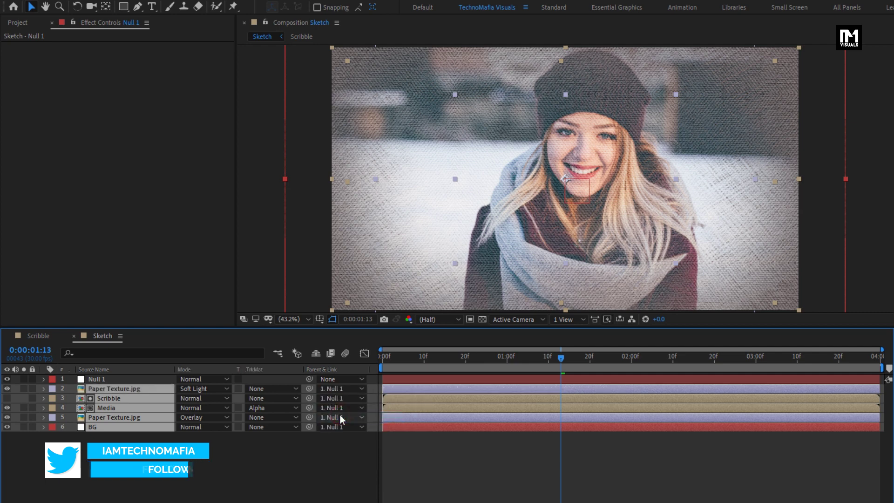
pyautogui.click(106, 382)
pyautogui.press('r')
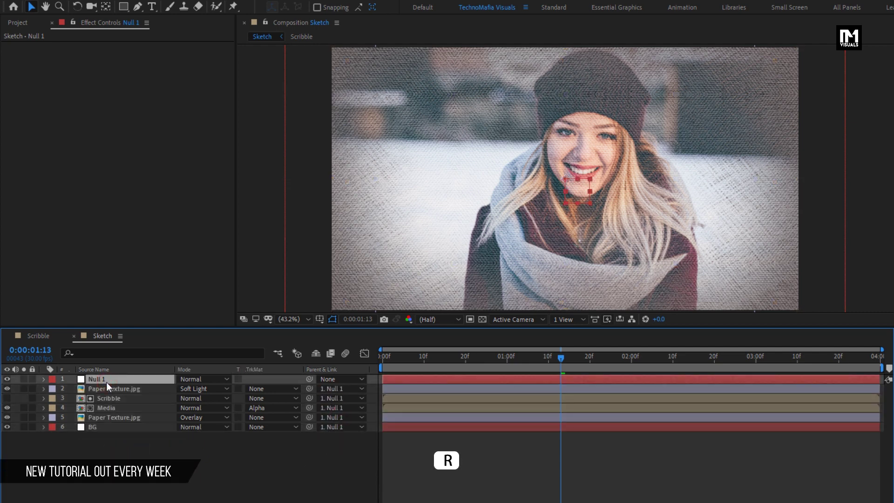
# Keyframe Null 1's Rotation at 0° at 2:00 and 10° at 0:00.
pyautogui.click(632, 361)
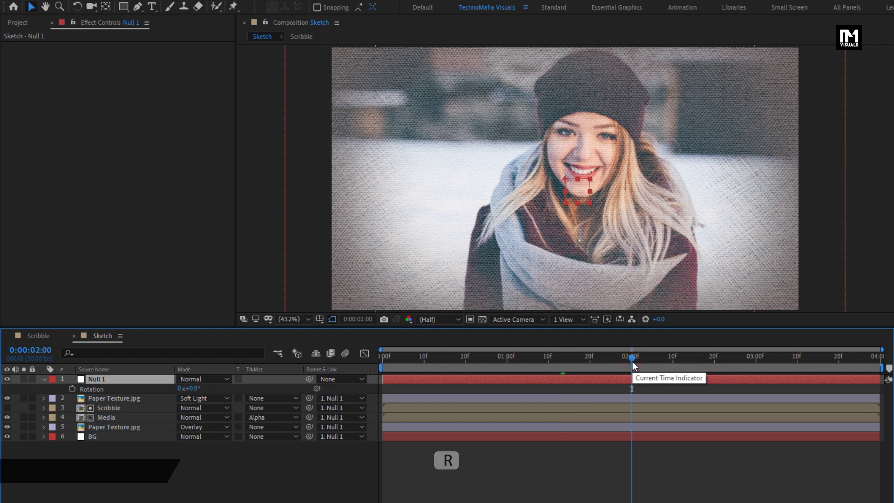
pyautogui.click(72, 388)
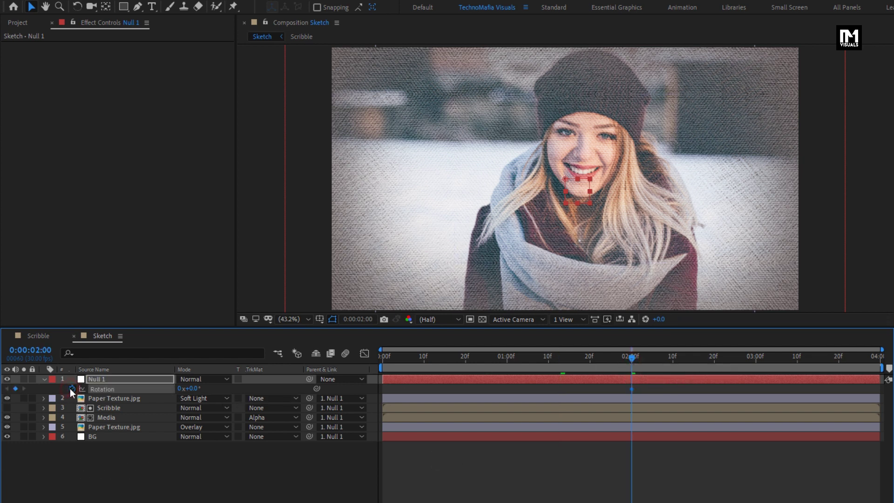
pyautogui.click(380, 356)
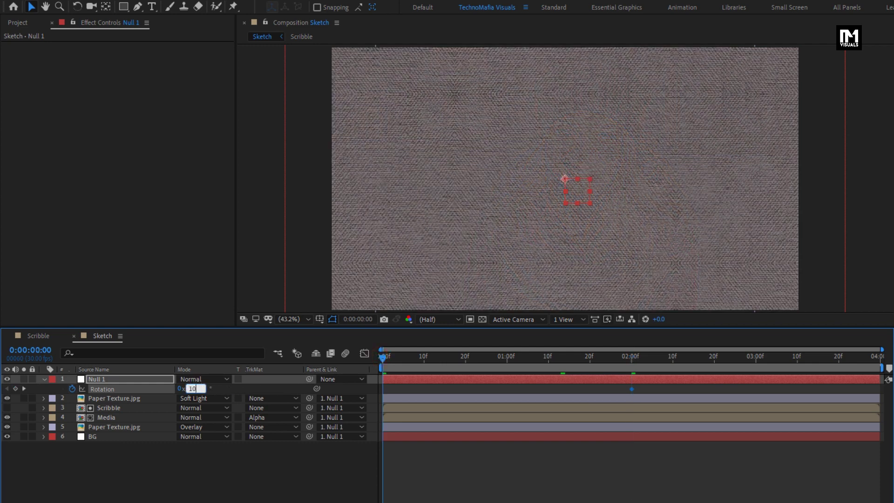
pyautogui.write('10')
pyautogui.press('Return')
# Keyframe Null 1's Scale at 100% at 2:00 and 200% at 0:00.
pyautogui.press('s')
pyautogui.click(139, 378)
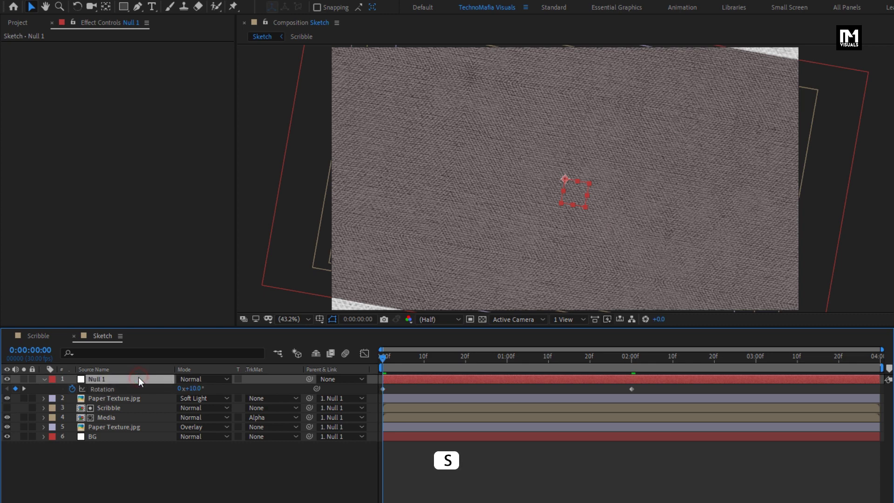
pyautogui.press('s')
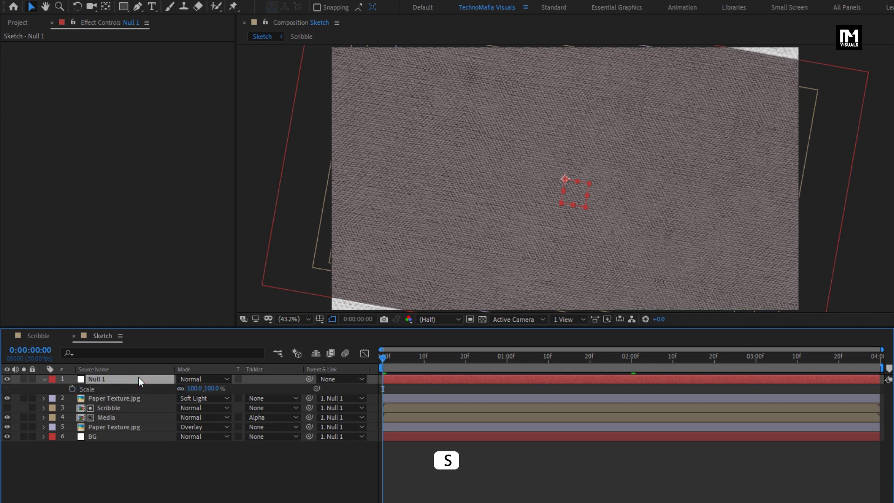
pyautogui.click(633, 357)
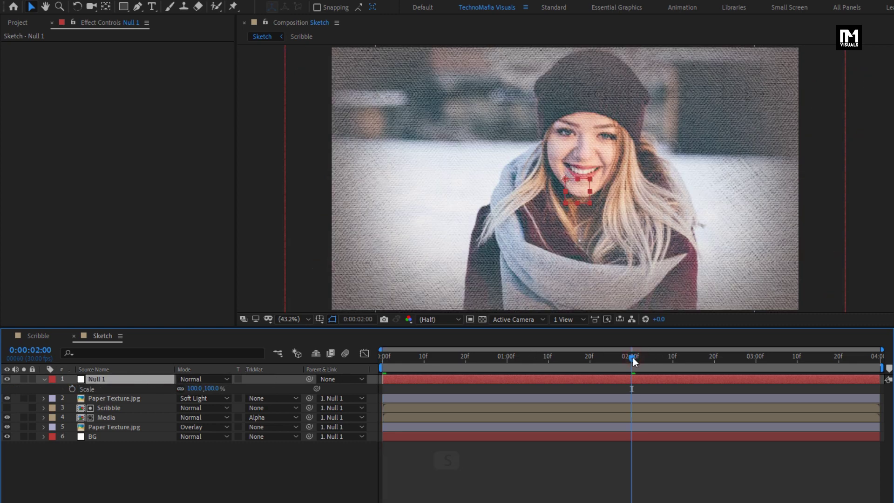
pyautogui.click(72, 389)
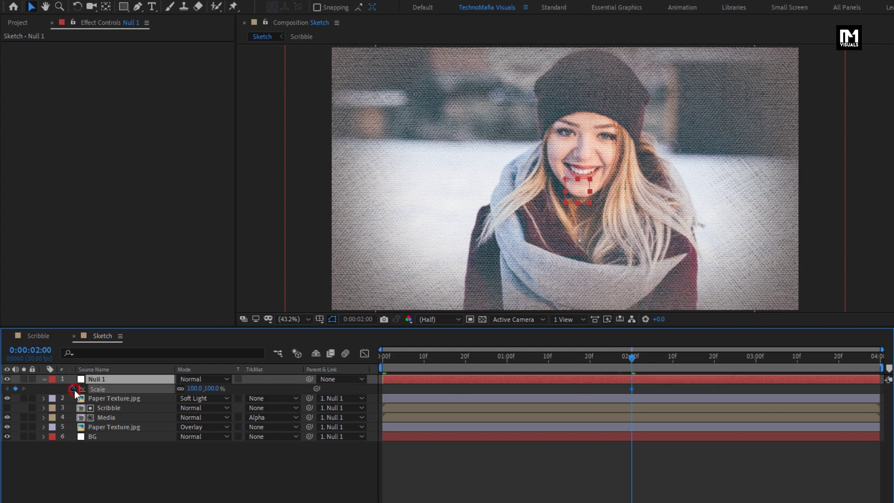
pyautogui.click(383, 358)
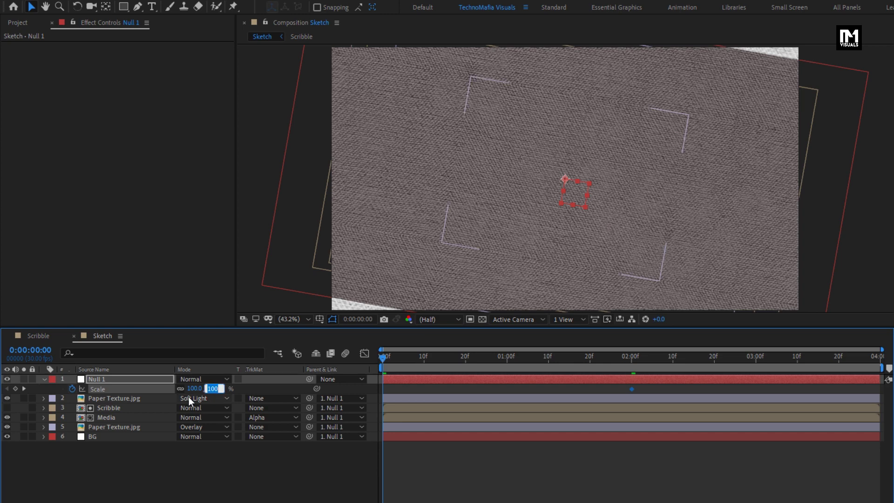
pyautogui.write('200')
pyautogui.press('Return')
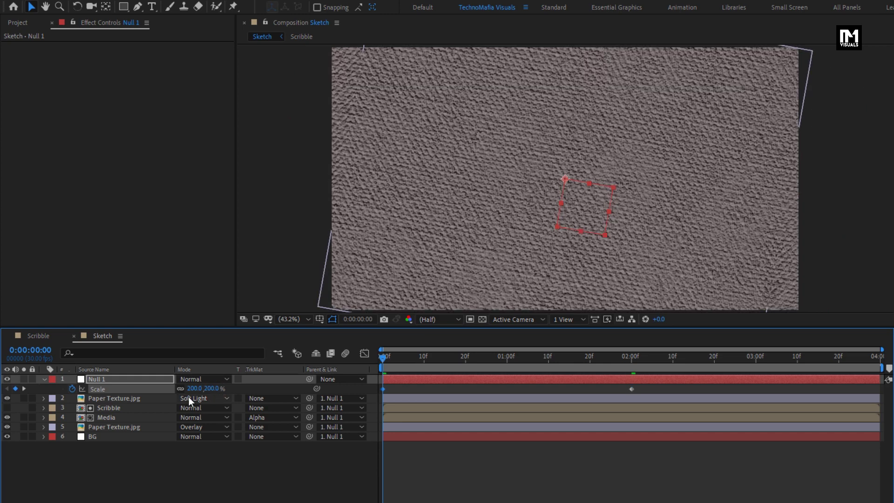
# Apply Easy Ease to all four keyframes and lengthen the ease in the Graph Editor.
pyautogui.press('u')
pyautogui.click(161, 378)
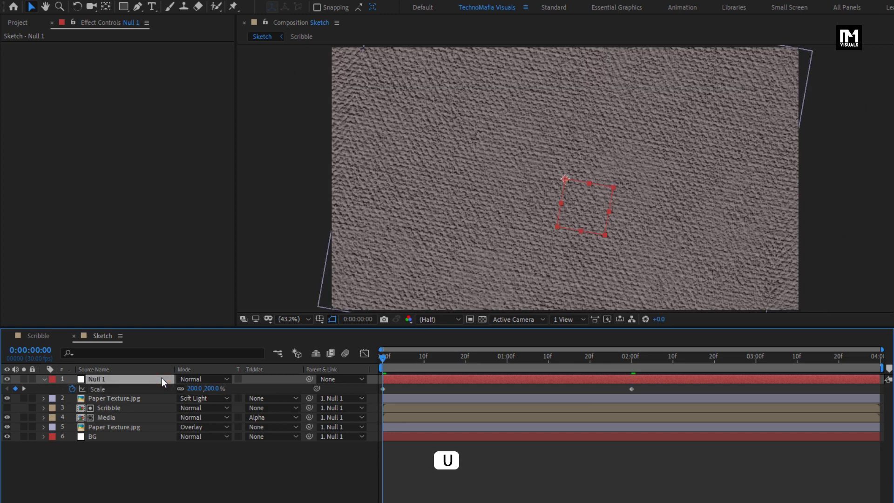
pyautogui.press('u')
pyautogui.press('u')
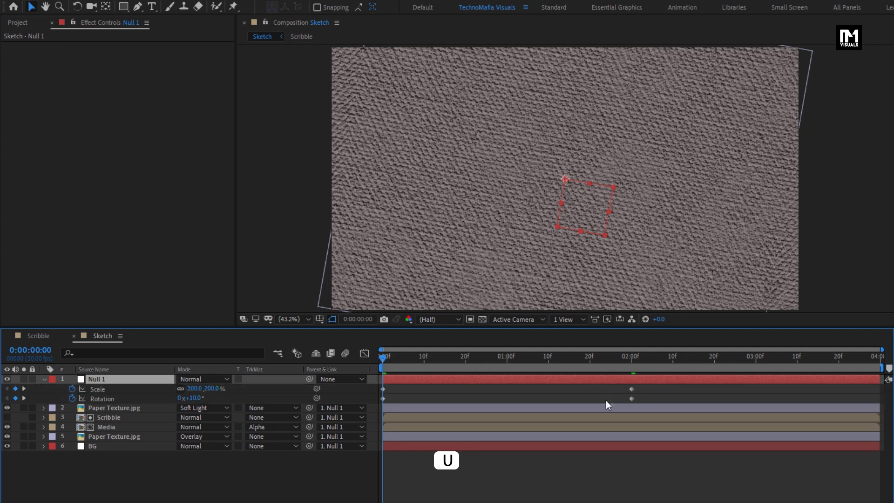
pyautogui.moveTo(642, 387); pyautogui.dragTo(379, 408)
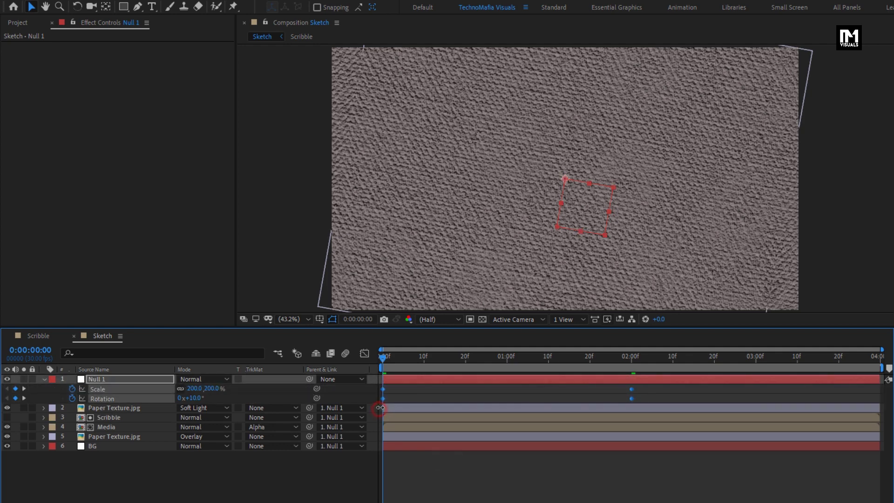
pyautogui.rightClick(383, 398)
pyautogui.moveTo(500, 502)
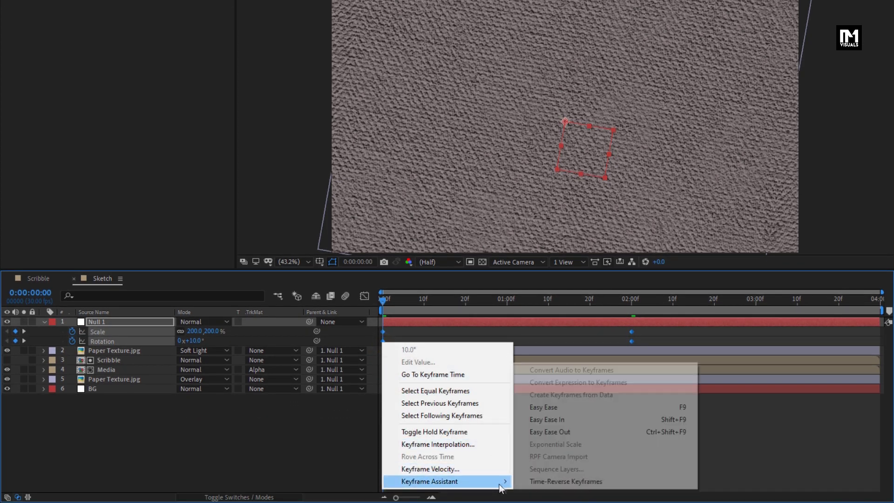
pyautogui.click(528, 407)
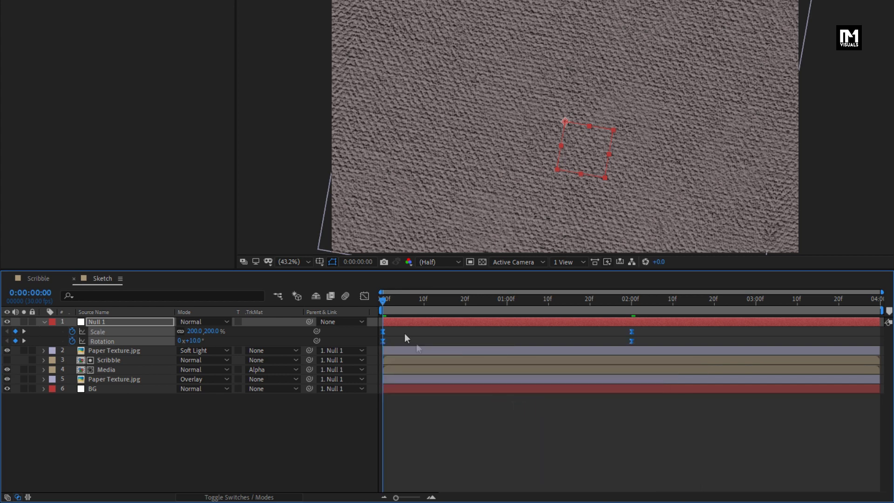
pyautogui.click(364, 296)
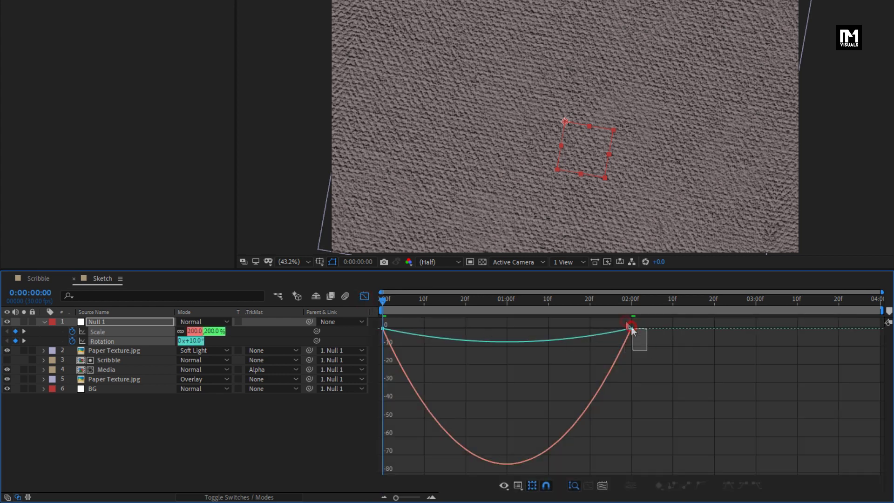
pyautogui.moveTo(631, 329); pyautogui.dragTo(409, 332)
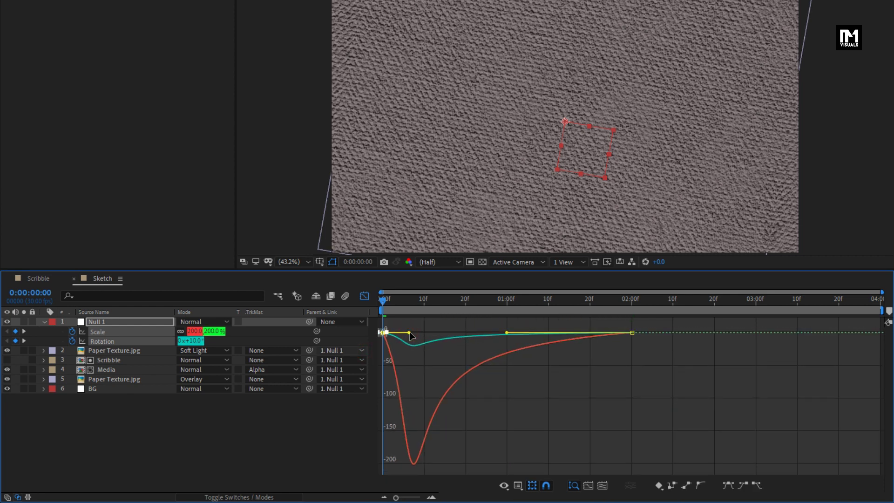
pyautogui.click(364, 298)
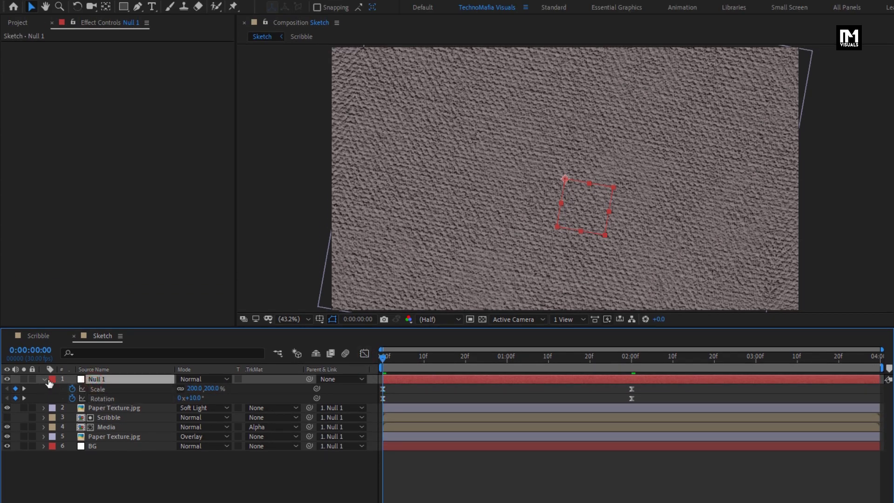
# Add a new Null 2 and make it the parent of Null 1.
pyautogui.click(45, 379)
pyautogui.click(172, 453)
pyautogui.rightClick(172, 452)
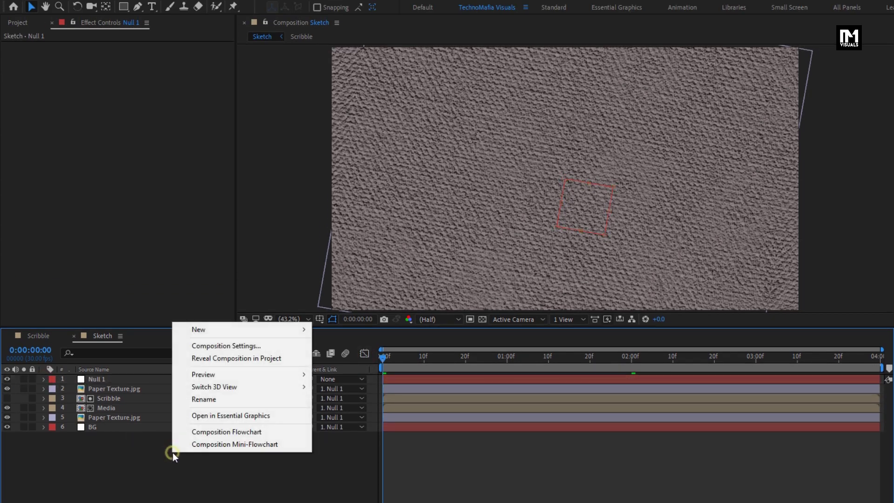
pyautogui.moveTo(196, 330)
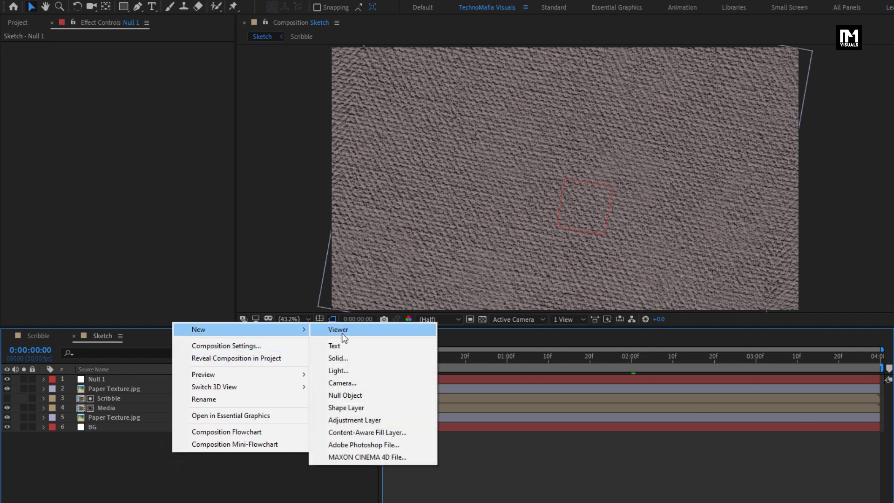
pyautogui.click(352, 395)
pyautogui.click(104, 389)
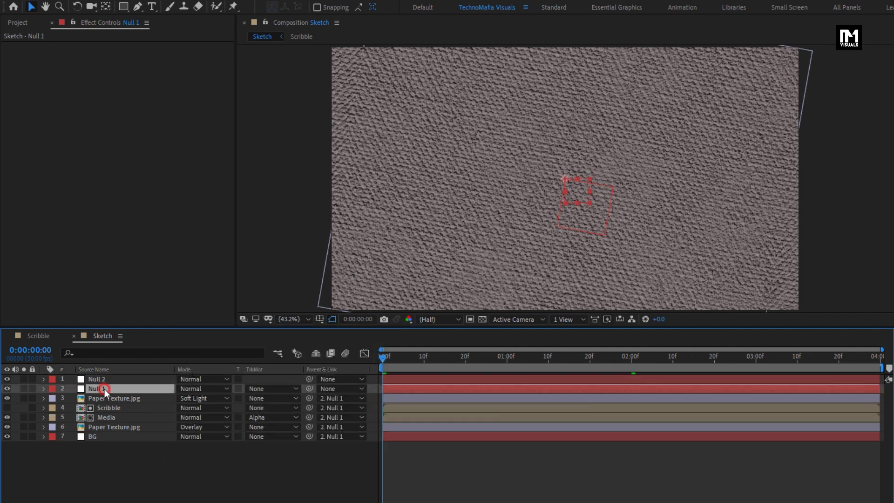
pyautogui.click(329, 388)
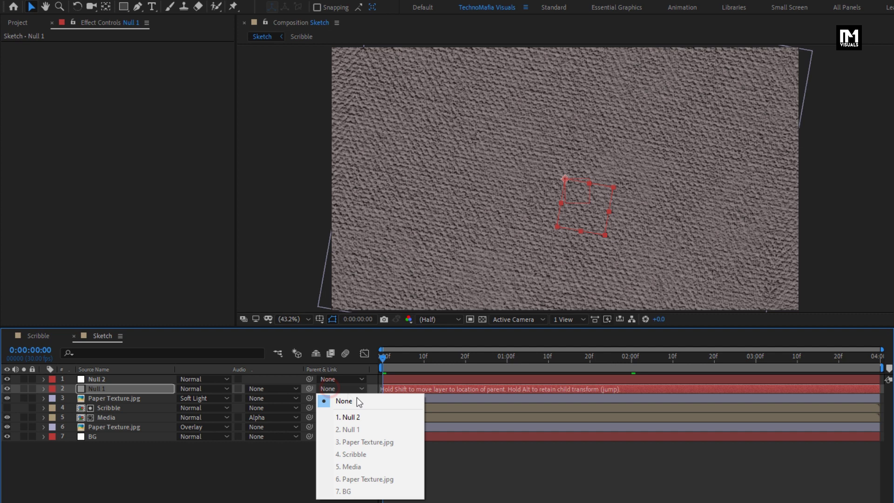
pyautogui.click(378, 417)
# Keyframe Null 2's Scale at 100% at 1:00 and 85% at 3:29.
pyautogui.press('s')
pyautogui.click(91, 379)
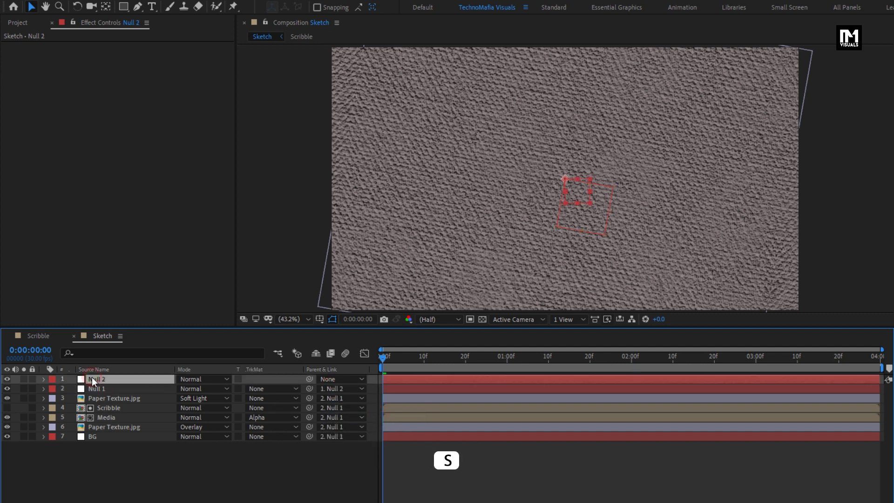
pyautogui.press('s')
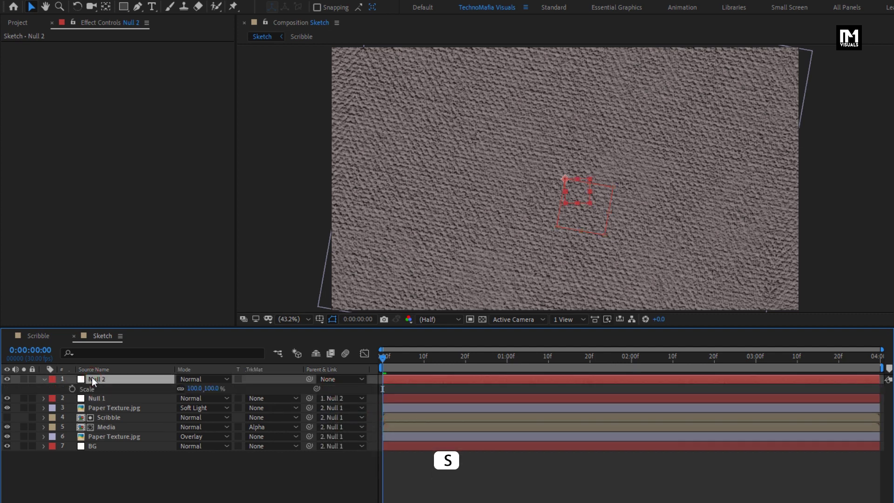
pyautogui.click(508, 357)
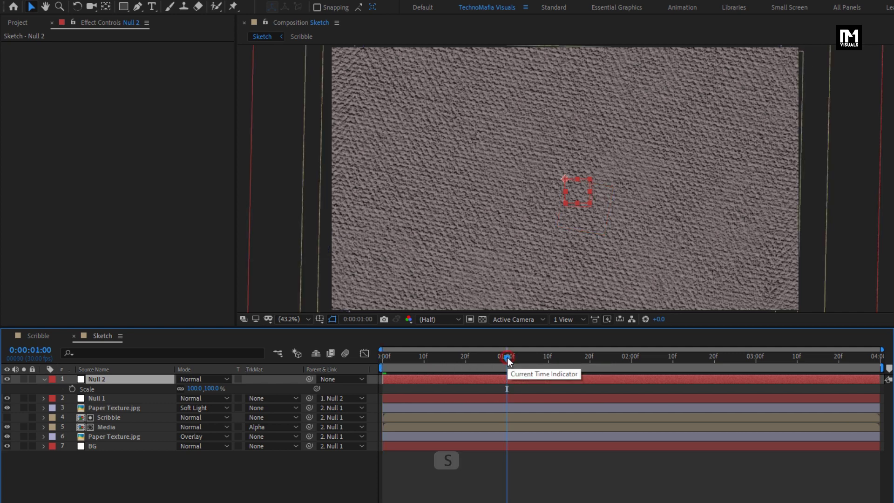
pyautogui.click(72, 388)
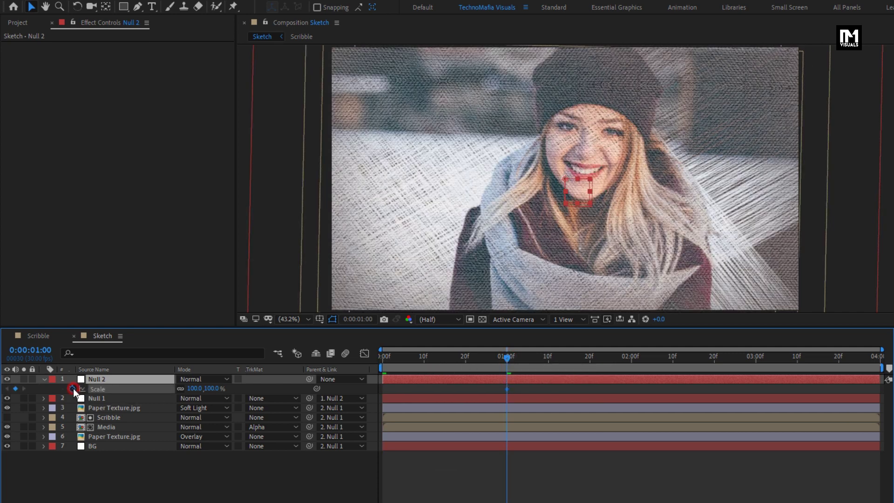
pyautogui.click(877, 358)
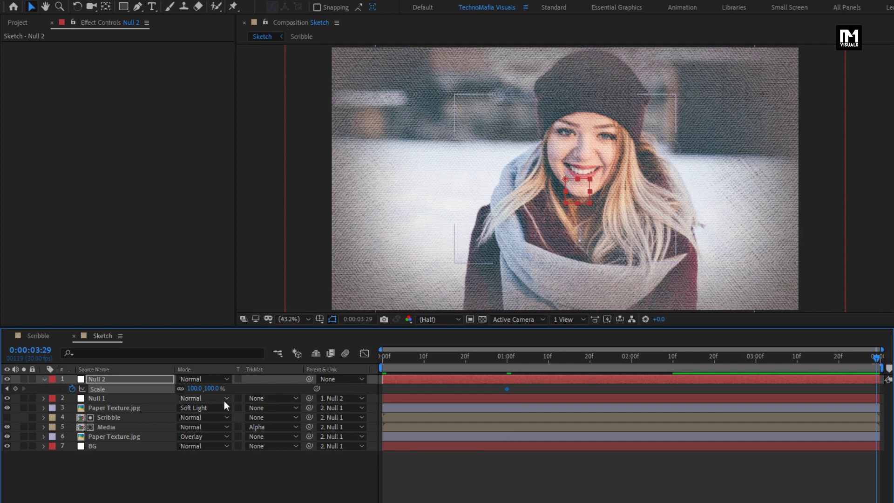
pyautogui.click(211, 389)
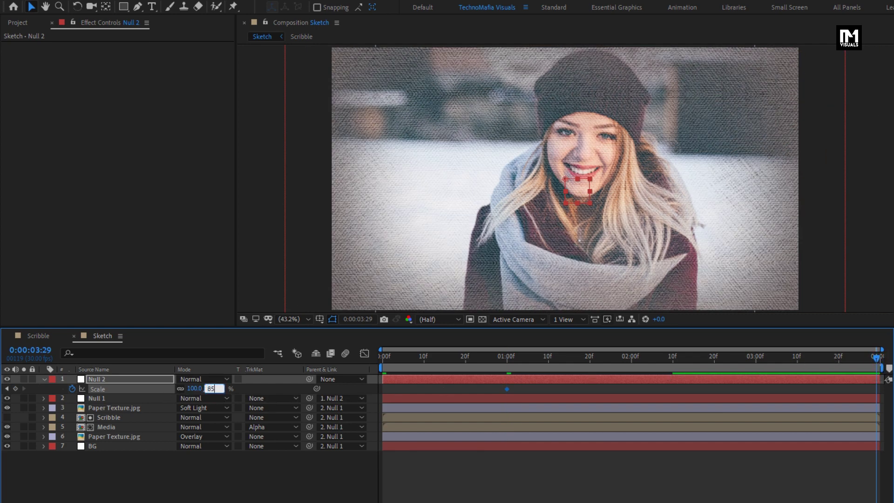
pyautogui.press('Return')
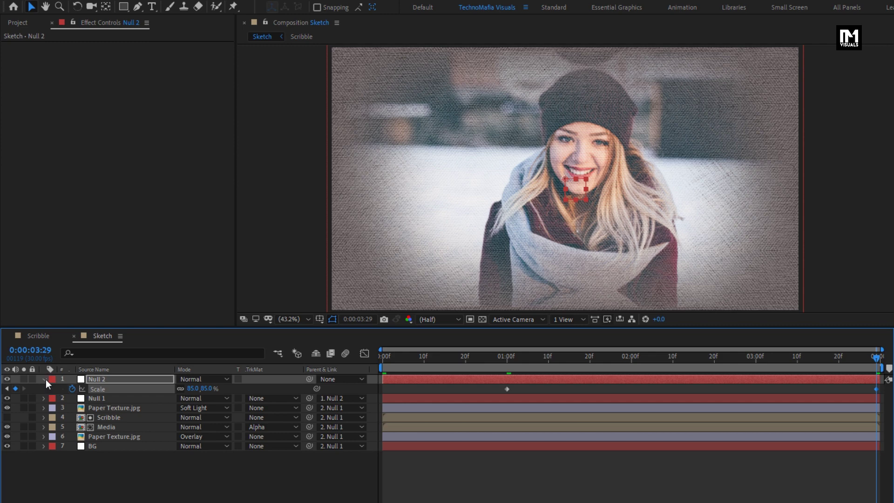
pyautogui.click(44, 379)
pyautogui.click(217, 464)
# Add an adjustment layer with Curves raised in highlights and lowered in shadows.
pyautogui.rightClick(210, 461)
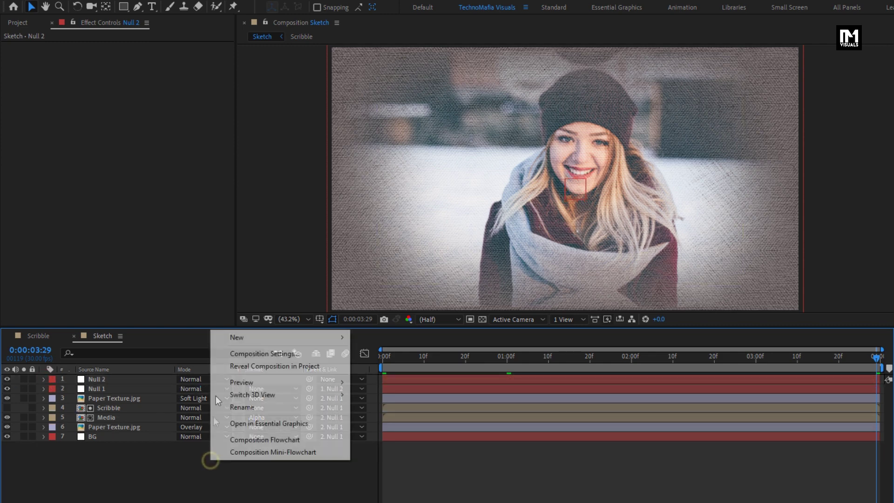
pyautogui.moveTo(242, 337)
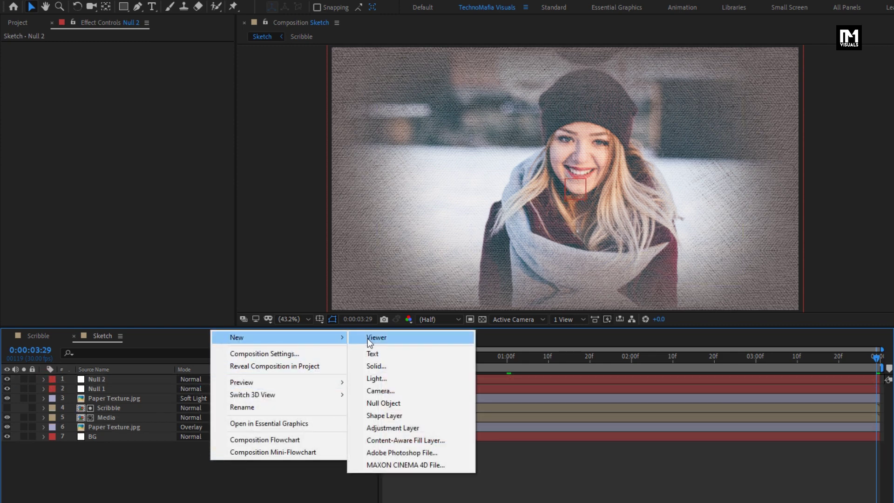
pyautogui.click(400, 427)
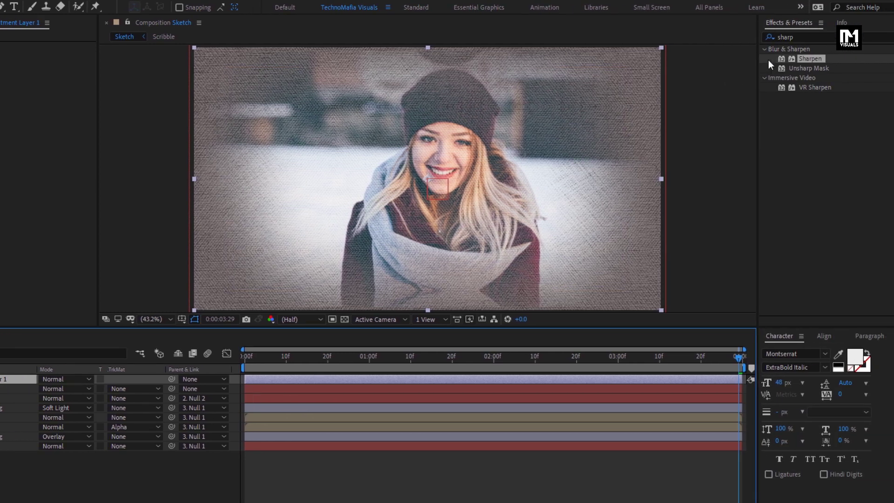
pyautogui.click(797, 37)
pyautogui.hotkey('ctrl', 'a')
pyautogui.press('BackSpace')
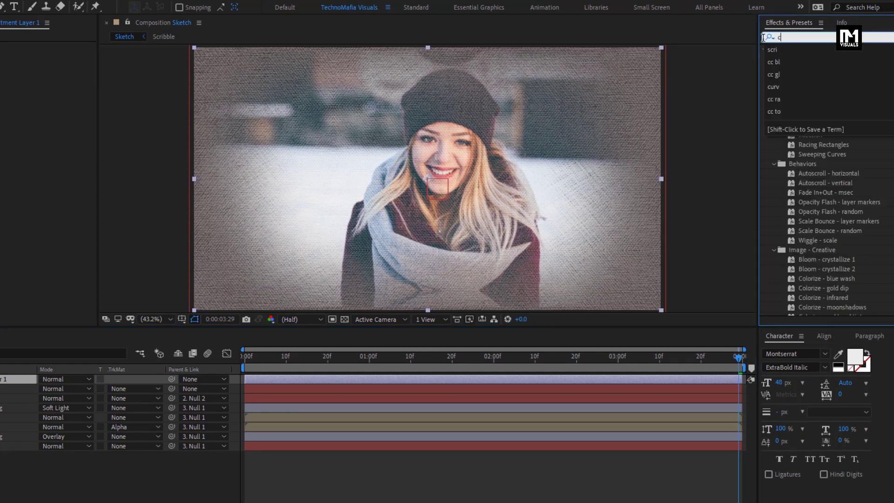
pyautogui.write('curv')
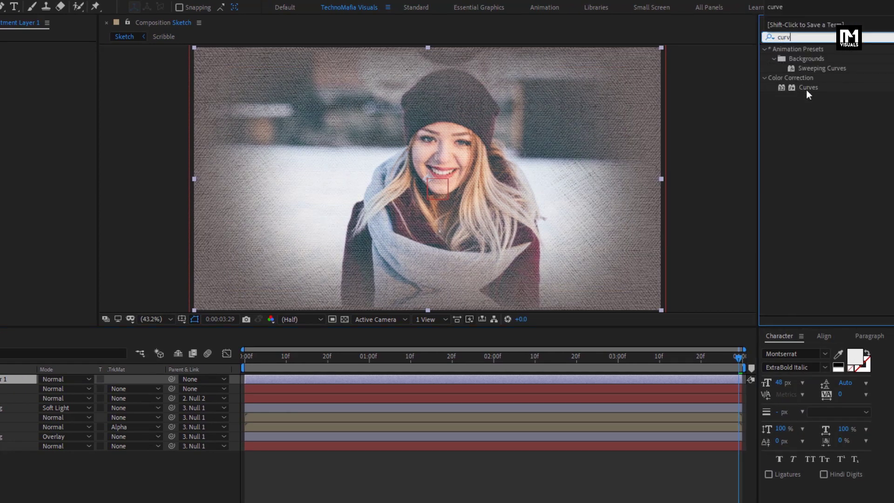
pyautogui.moveTo(808, 89); pyautogui.dragTo(487, 172)
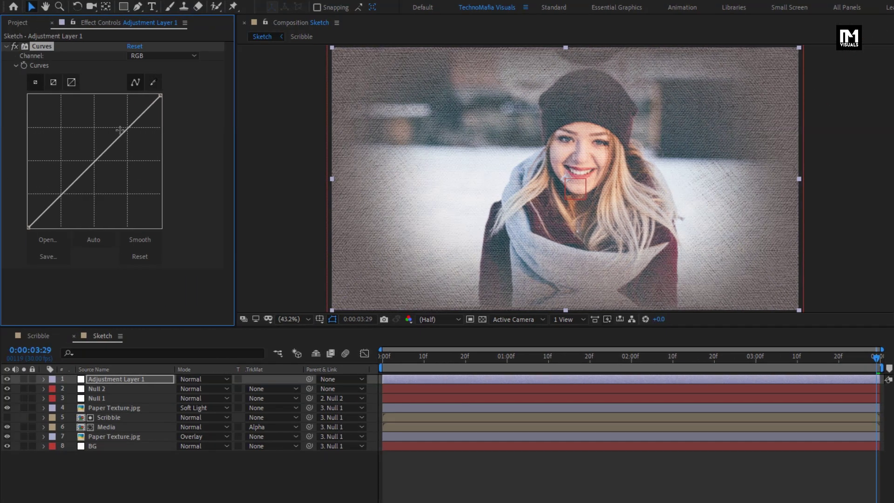
pyautogui.moveTo(120, 133); pyautogui.dragTo(118, 128)
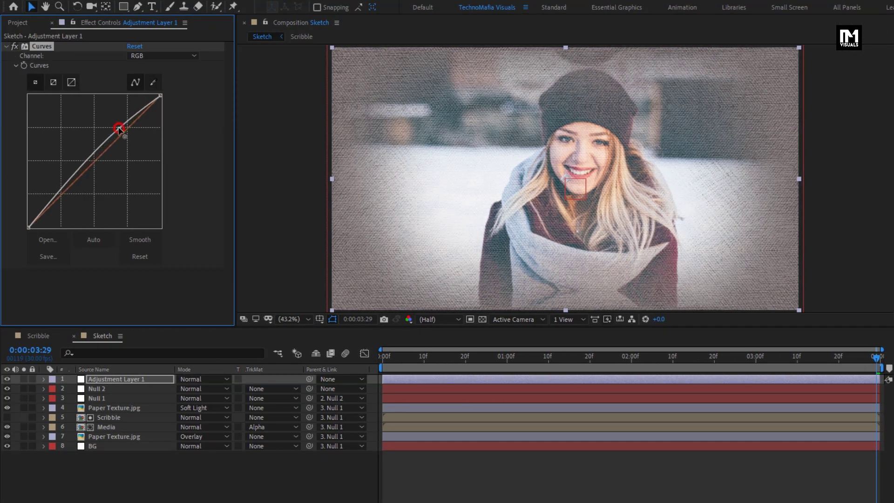
pyautogui.moveTo(64, 175); pyautogui.dragTo(65, 197)
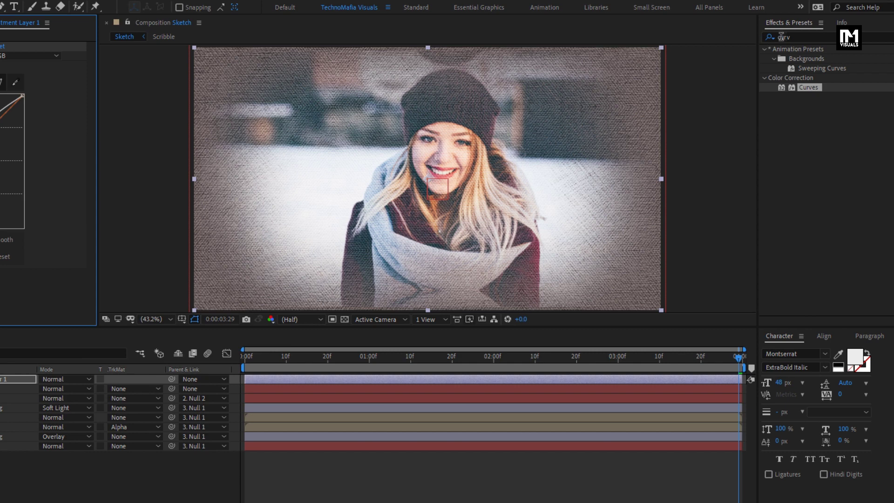
# Apply Tint to the adjustment layer with Amount 30%.
pyautogui.click(775, 36)
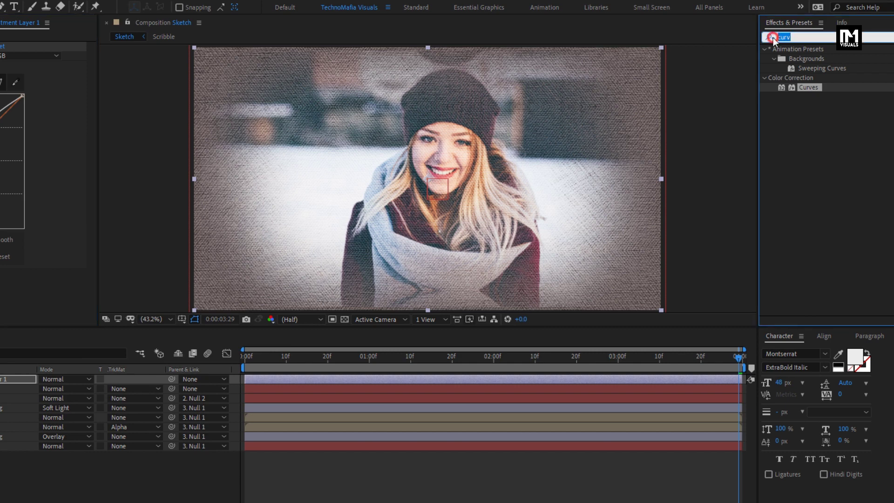
pyautogui.write('nt')
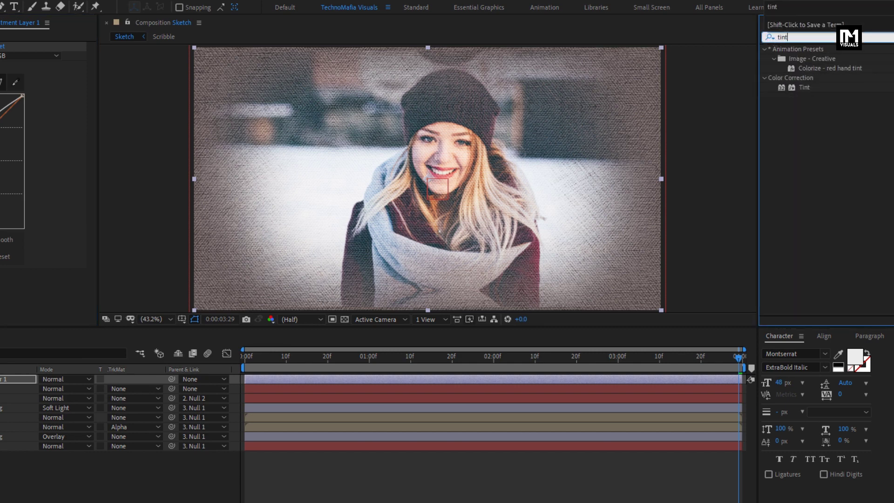
pyautogui.moveTo(802, 88); pyautogui.dragTo(477, 162)
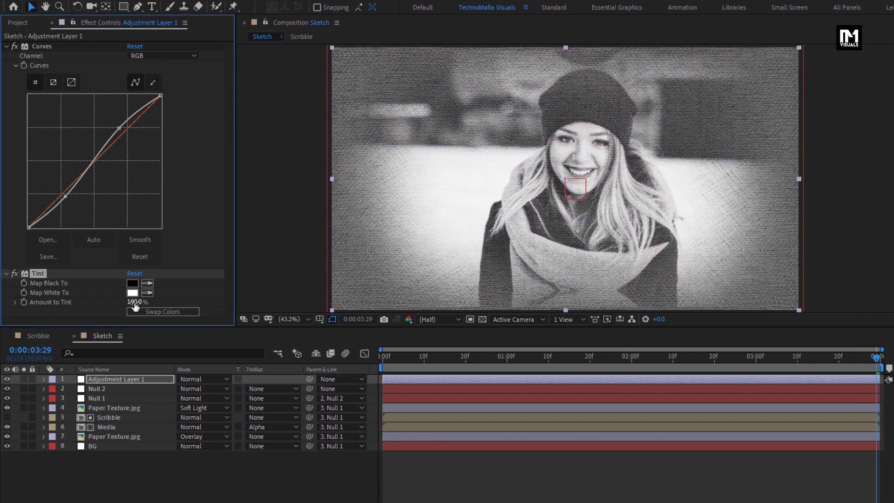
pyautogui.write('30')
pyautogui.press('Return')
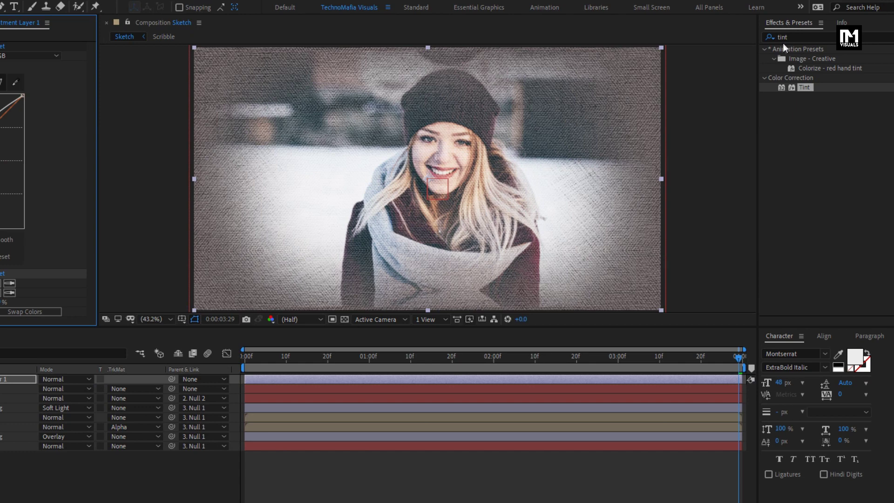
# Add Sharpen with Amount 30 to the adjustment layer and preview from the start.
pyautogui.click(791, 37)
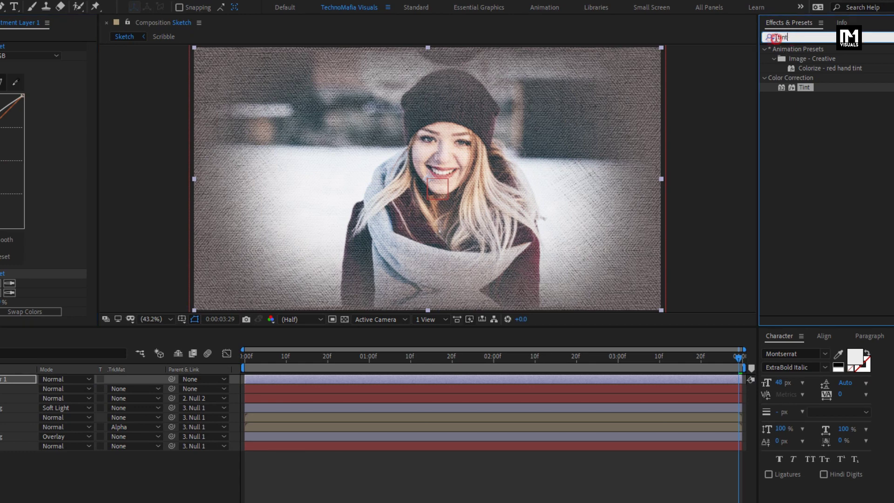
pyautogui.write('s')
pyautogui.click(769, 37)
pyautogui.write('harp')
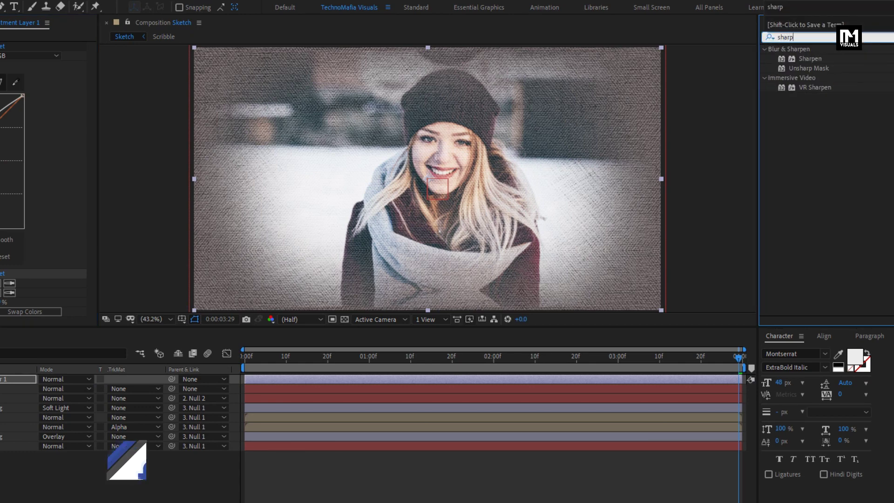
pyautogui.moveTo(812, 60); pyautogui.dragTo(451, 163)
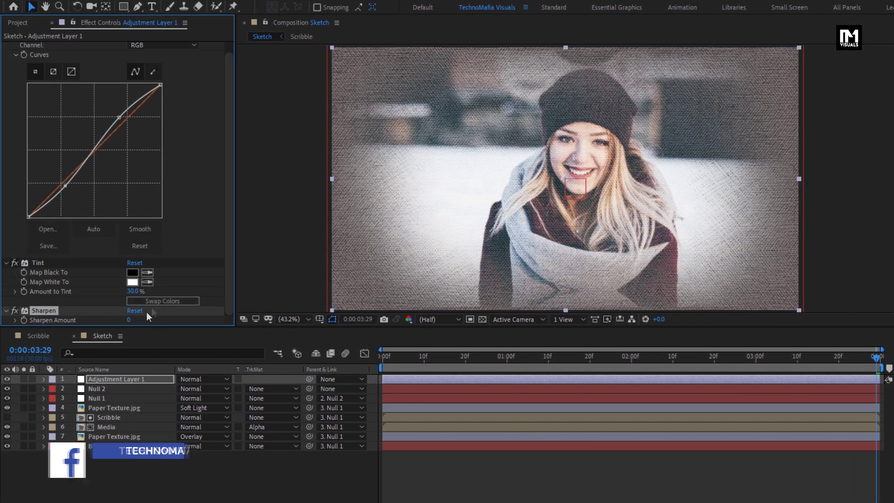
pyautogui.click(132, 321)
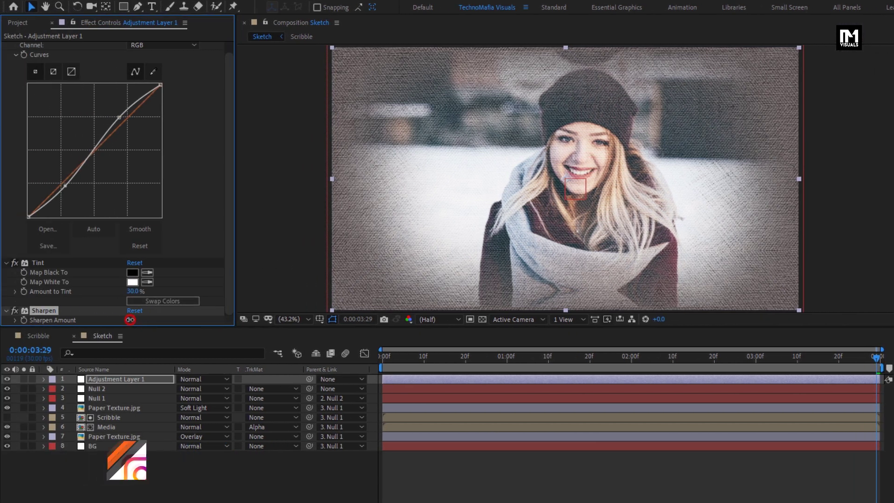
pyautogui.write('30')
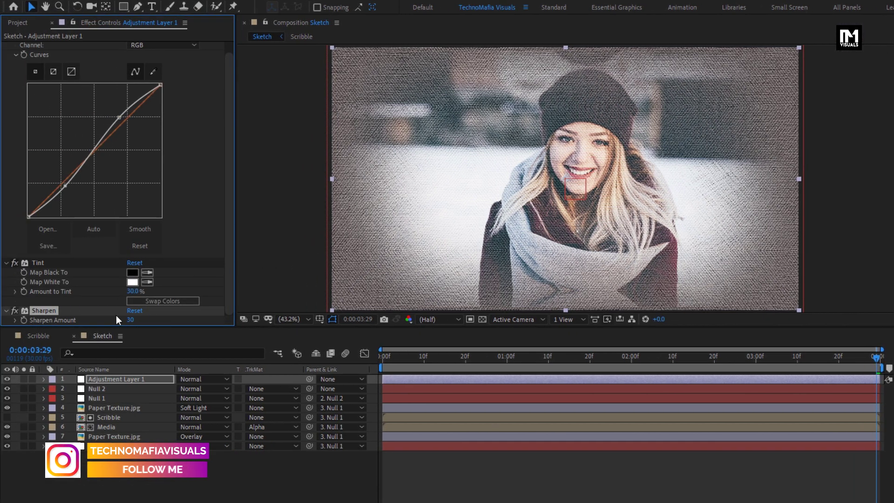
pyautogui.press('Return')
pyautogui.click(381, 359)
pyautogui.press('space')
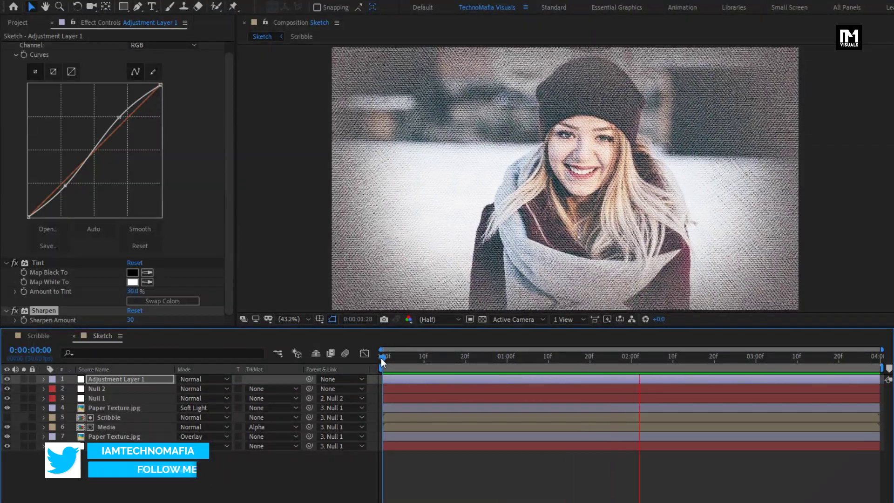
# Drive Null 2's Position with a wiggle(2,10) expression.
pyautogui.press('space')
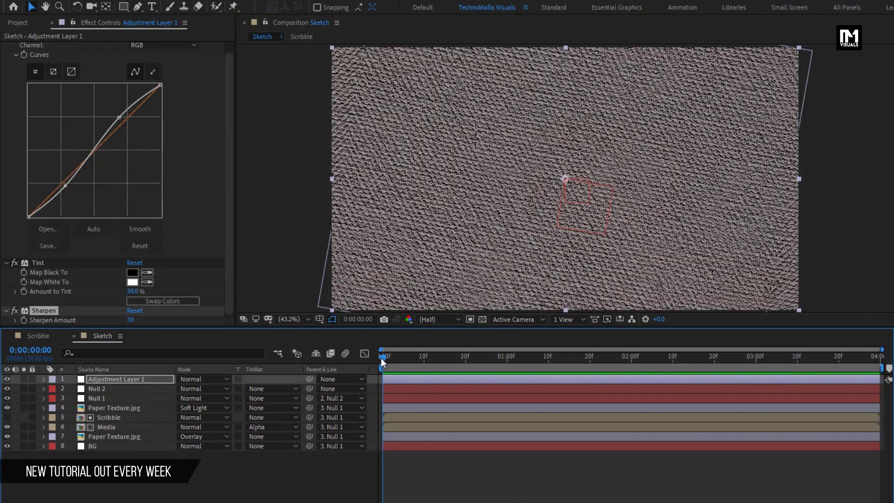
pyautogui.press('p')
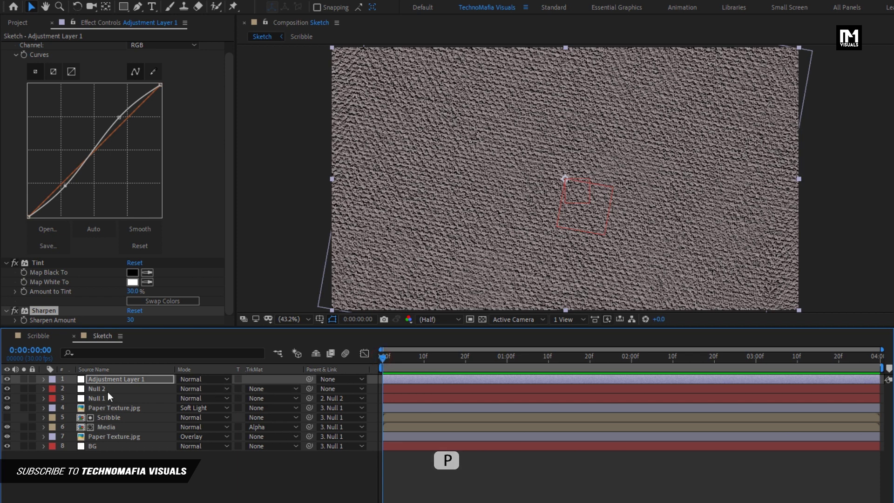
pyautogui.click(108, 391)
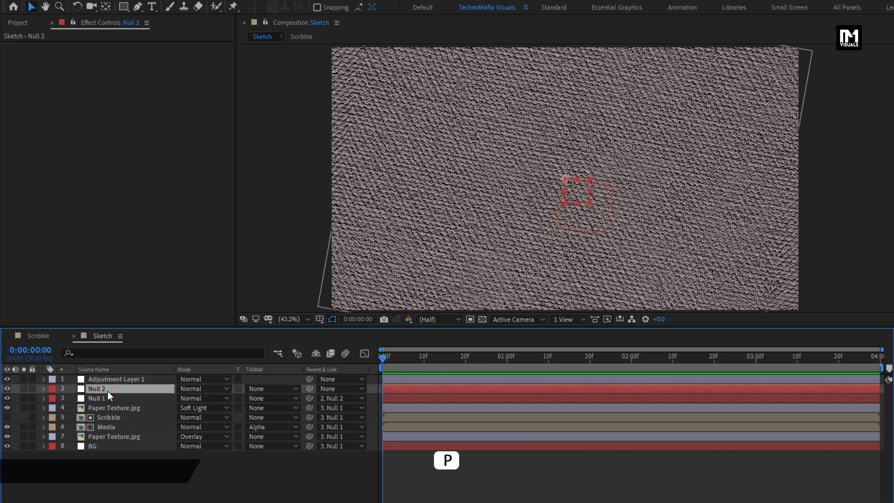
pyautogui.press('p')
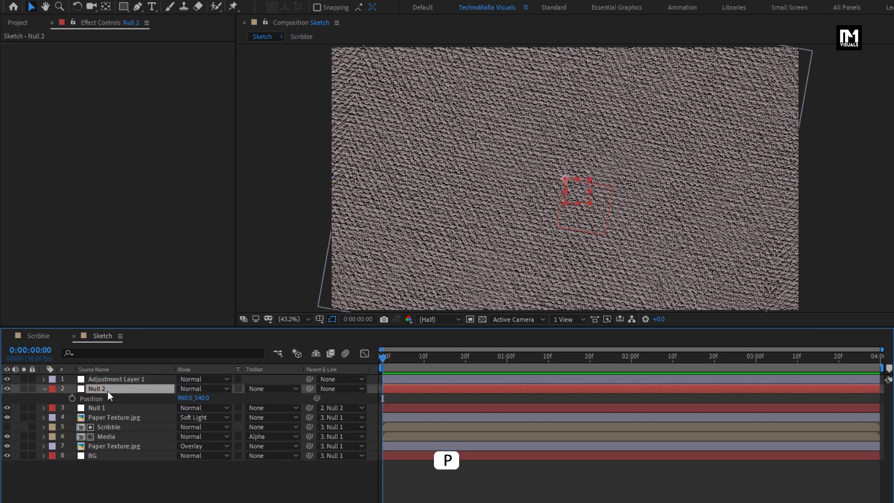
pyautogui.keyDown('alt'); pyautogui.click(75, 401); pyautogui.keyUp('alt')
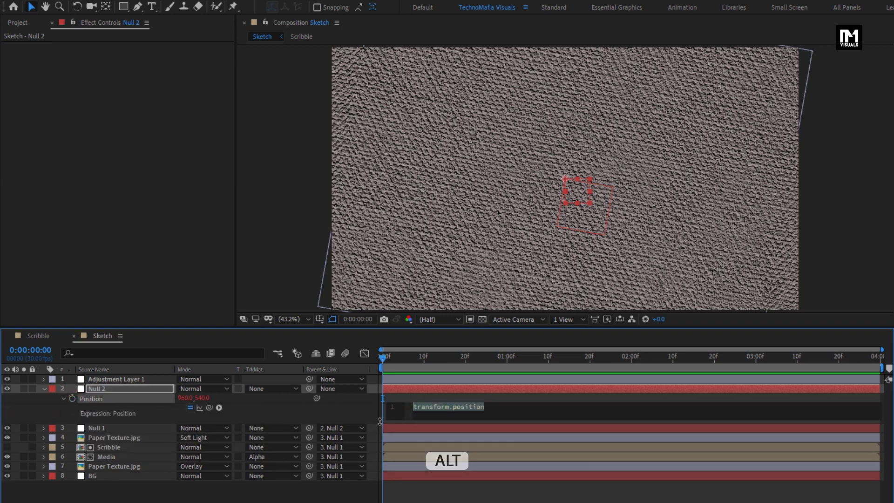
pyautogui.write('wiggle(2,10')
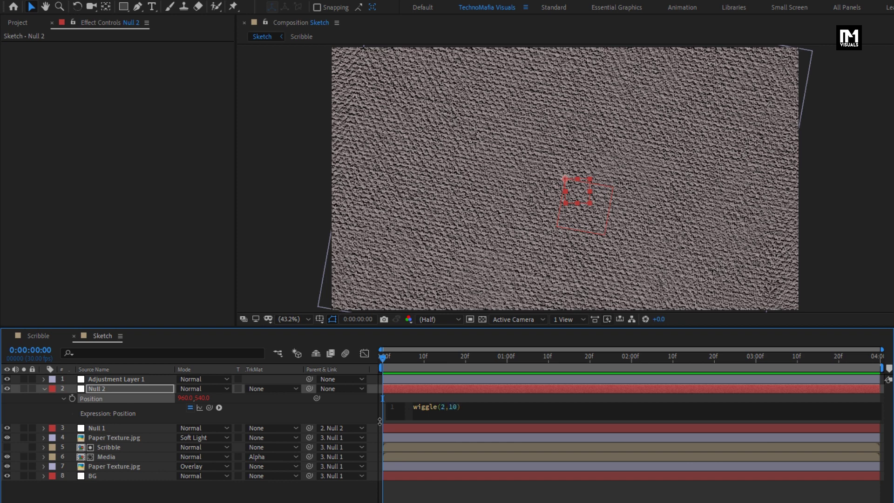
pyautogui.click(123, 399)
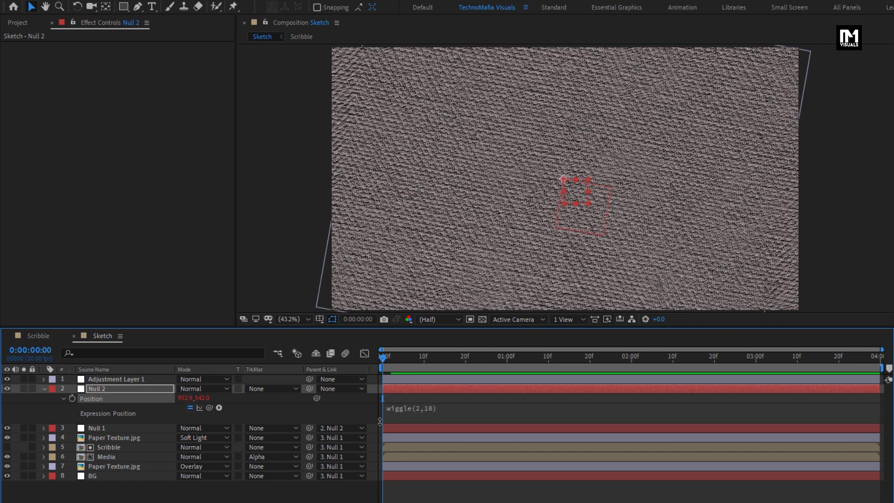
pyautogui.click(45, 388)
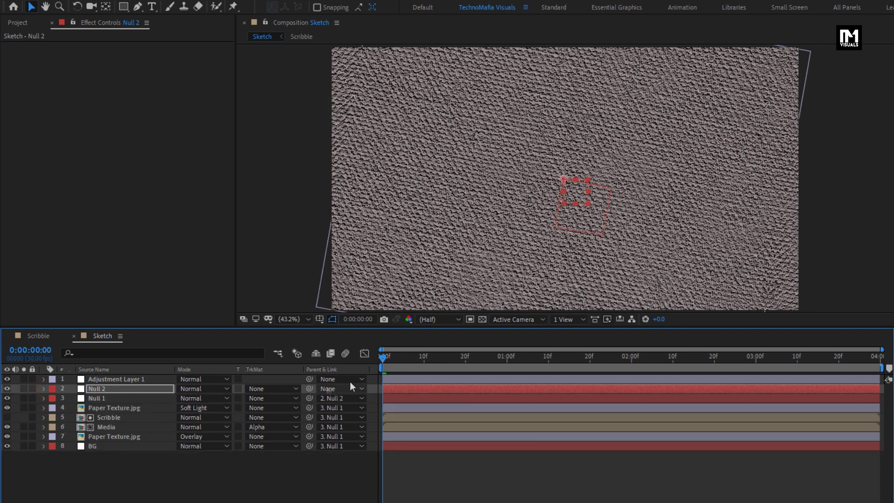
# Play the wiggling sketch animation preview.
pyautogui.press('space')
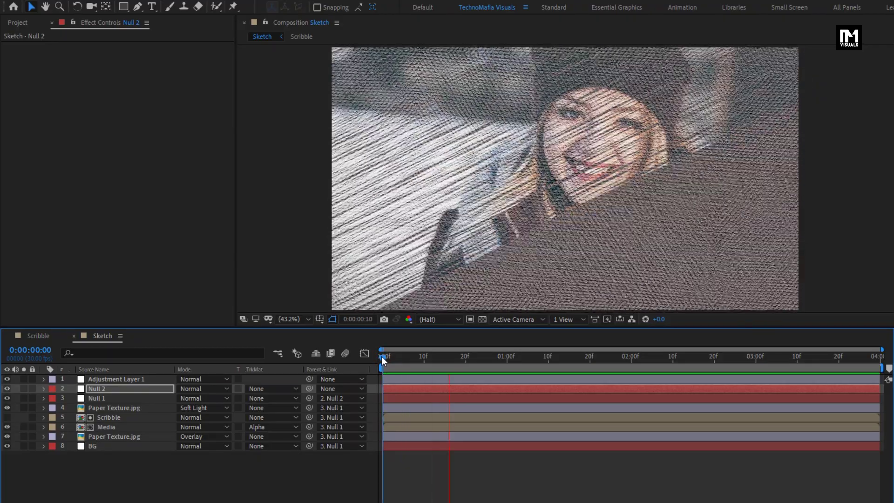